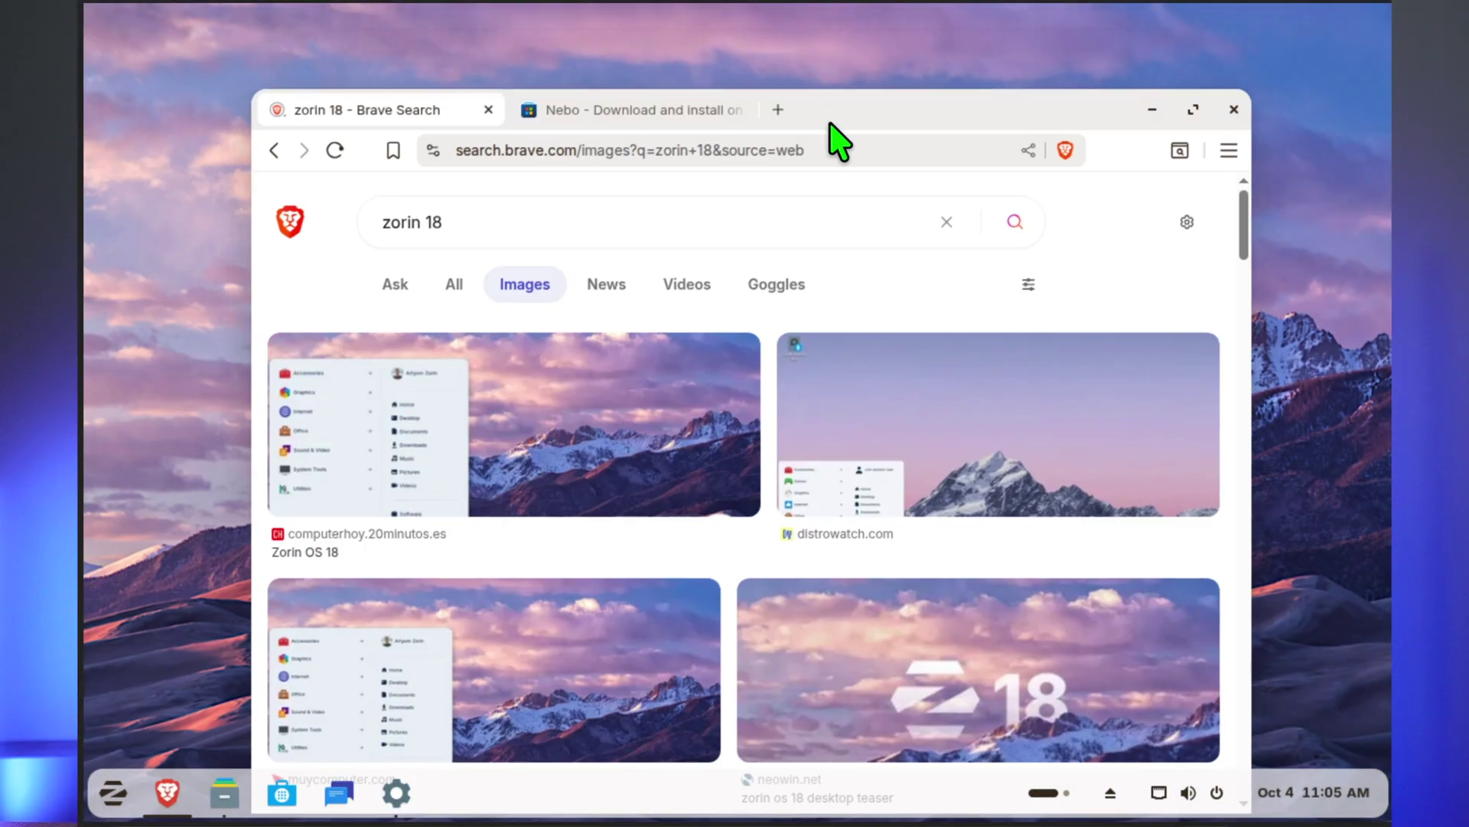
# - Move the Brave window to show the desktop's tiling layout options
pyautogui.moveTo(839, 137); pyautogui.dragTo(745, 164)
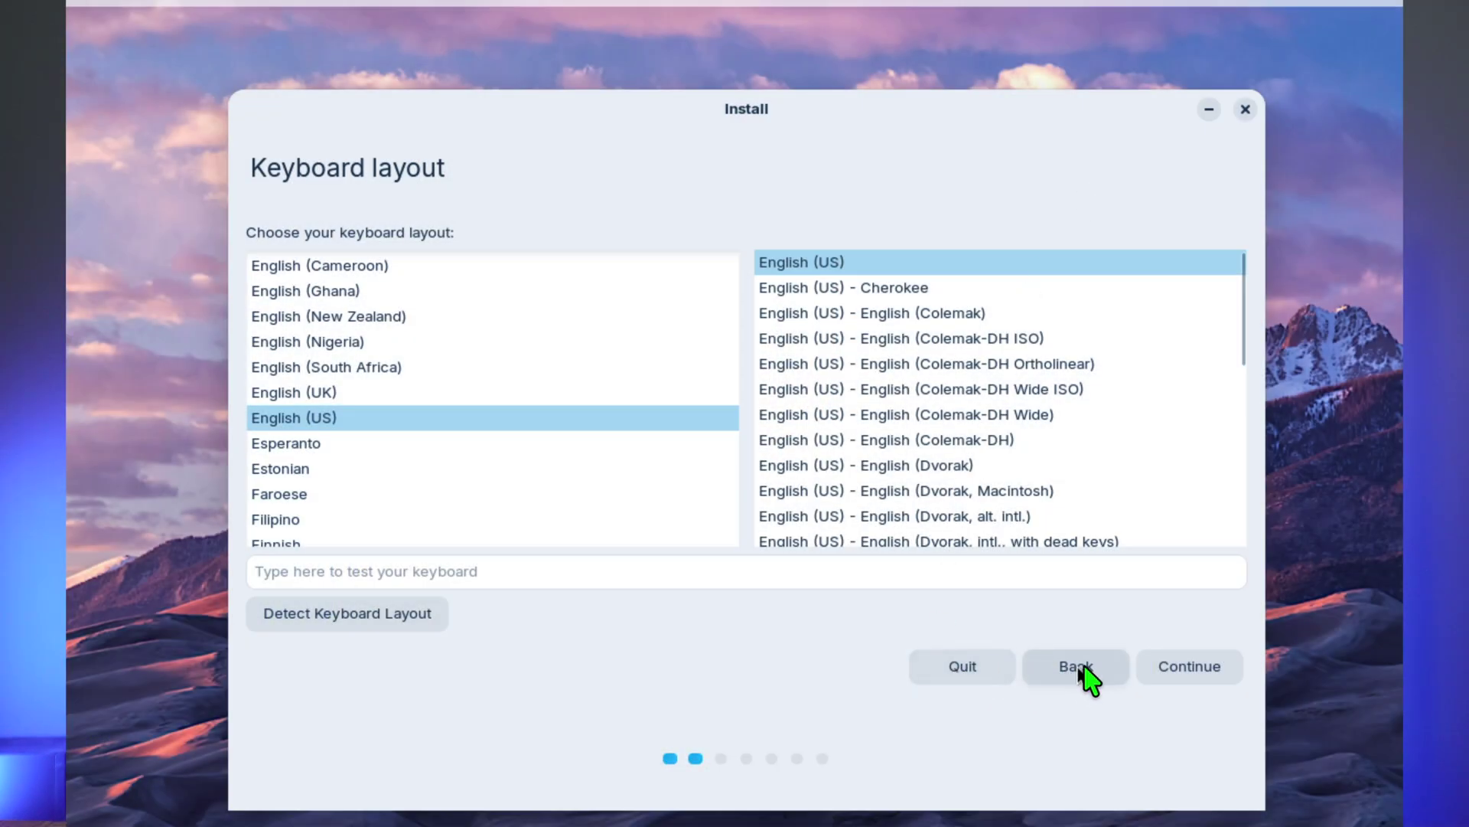
# - Accept the English (US) keyboard layout and continue the Zorin OS installer
pyautogui.click(1195, 669)
pyautogui.write('Z')
pyautogui.write('o')
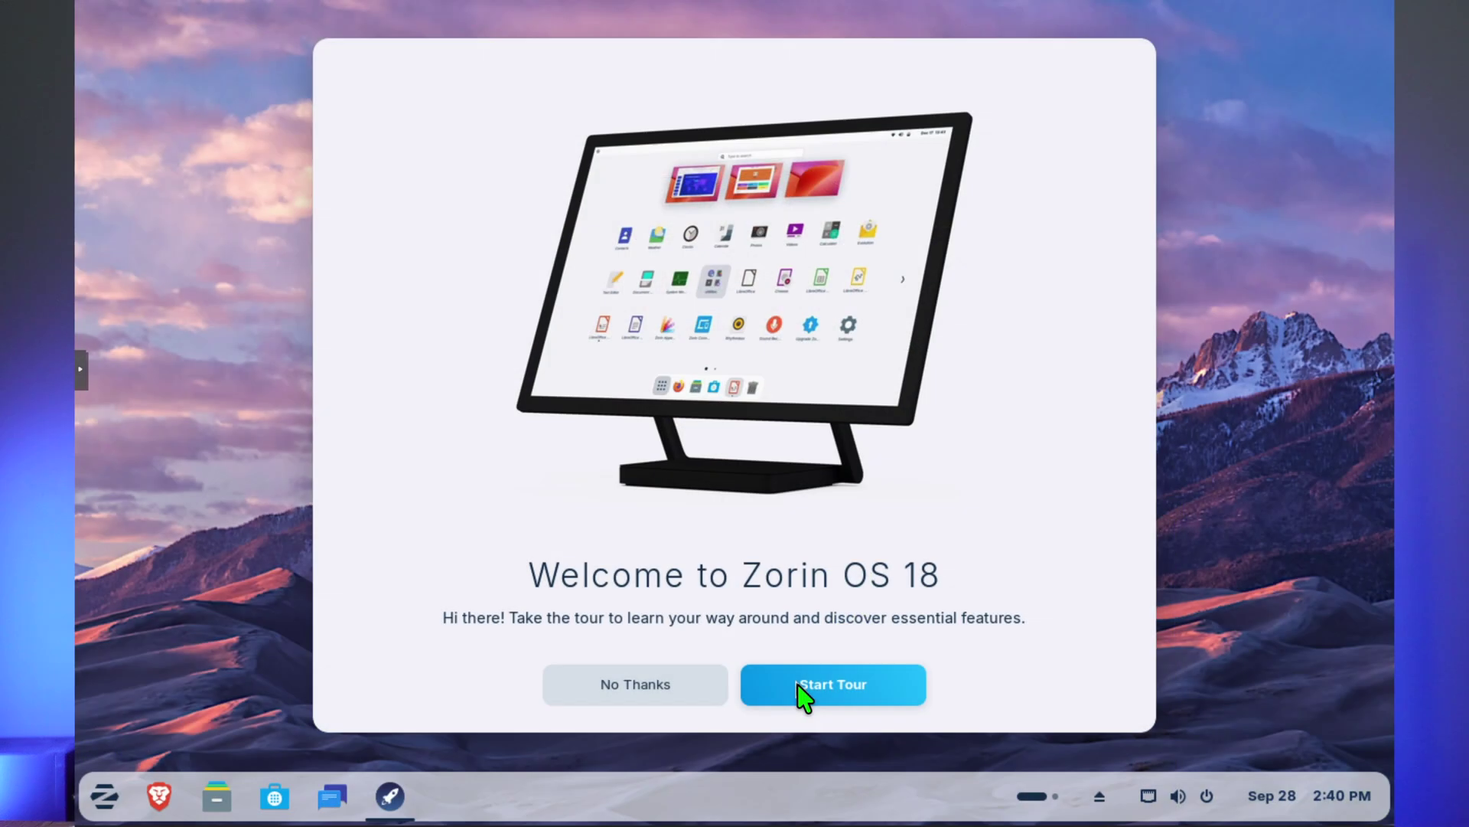
# - Start the Zorin OS 18 welcome tour and scroll through its first page
pyautogui.click(799, 684)
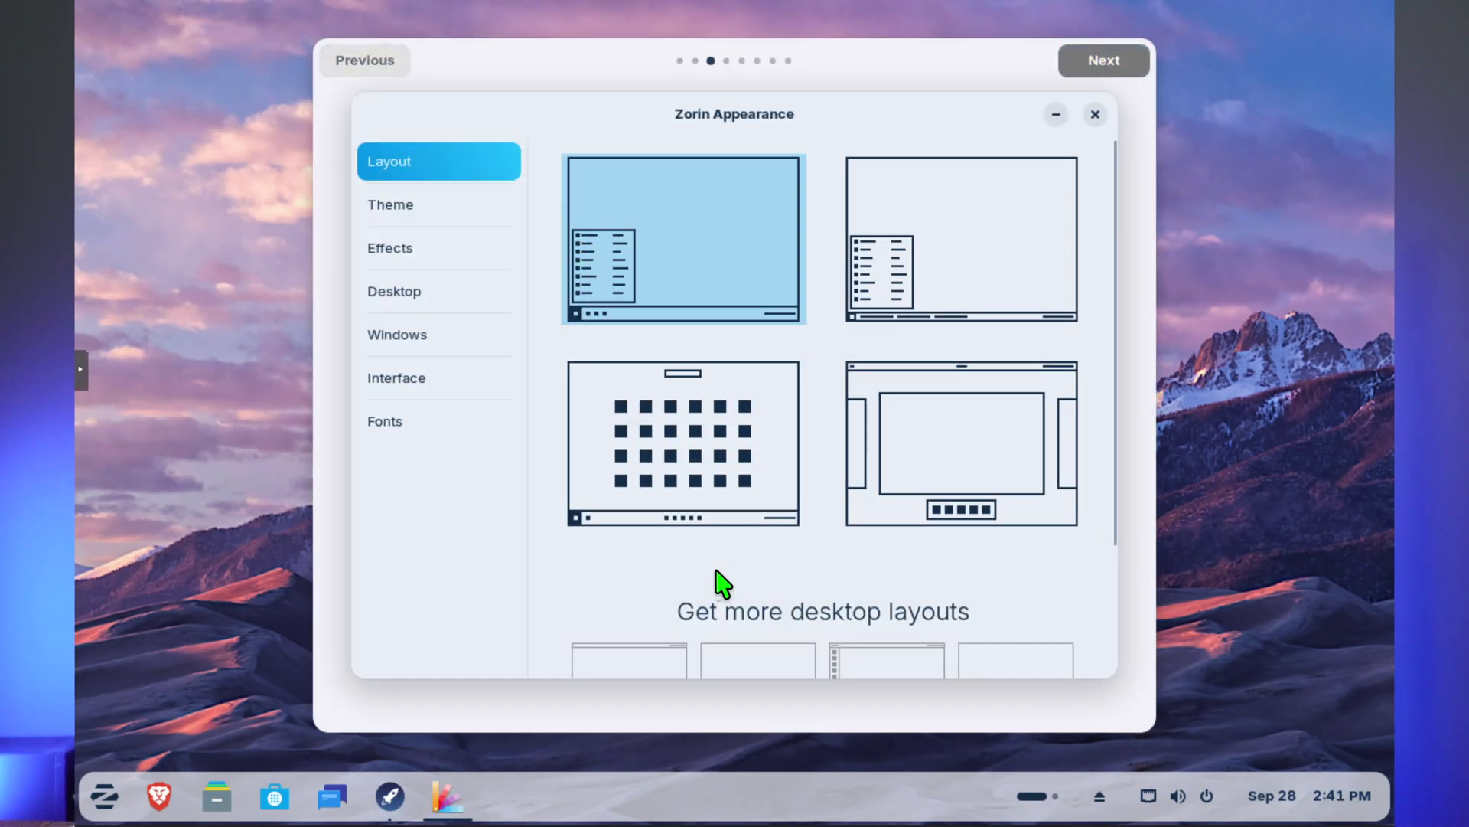
pyautogui.scroll(-3, 722, 583)
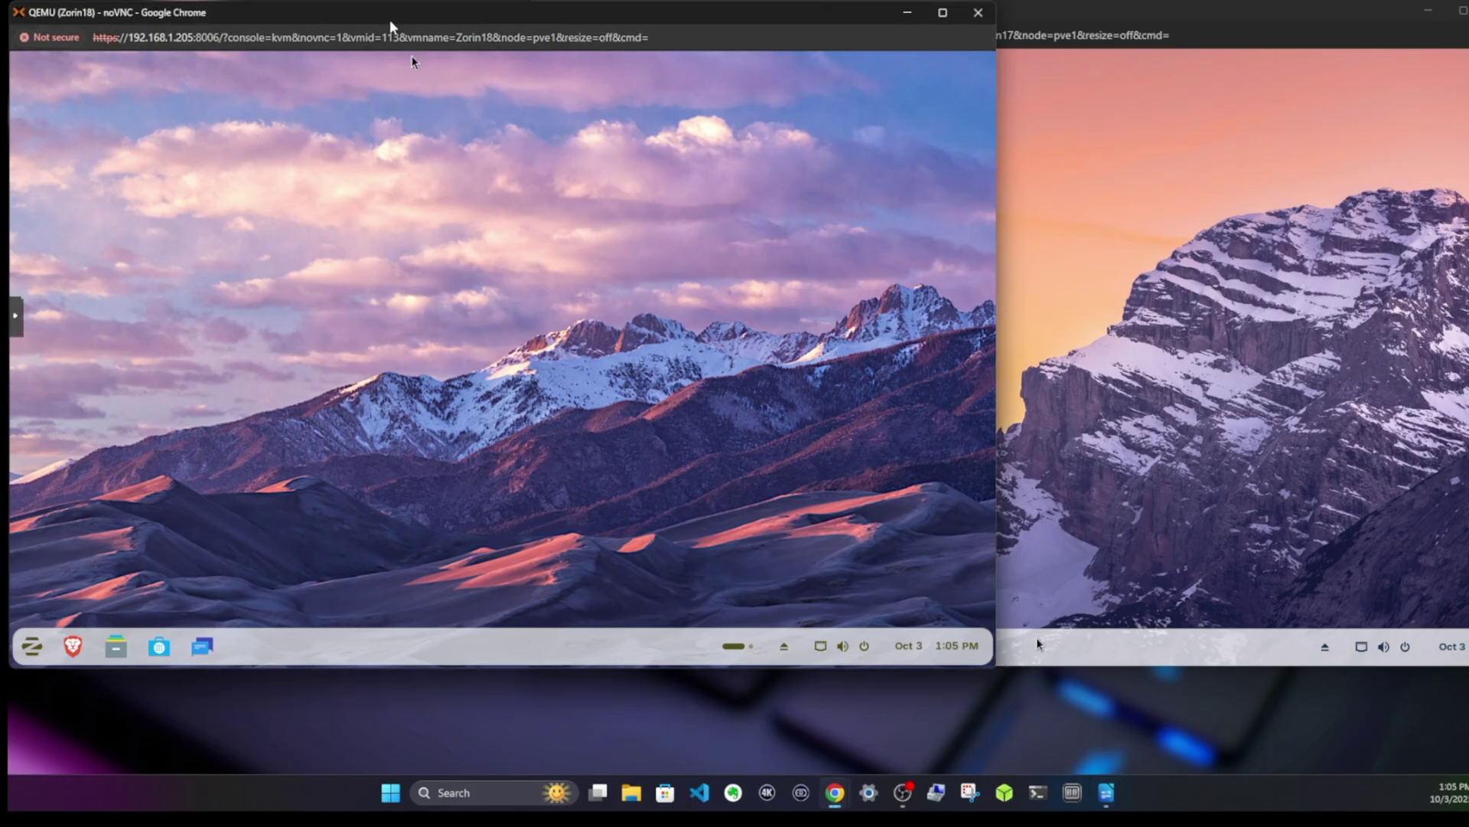
# - Switch back and forth between the Zorin 18 and Zorin 17 VM windows
pyautogui.moveTo(394, 26)
pyautogui.mouseDown()
pyautogui.moveTo(420, 23)
pyautogui.moveTo(406, 25)
pyautogui.mouseUp()
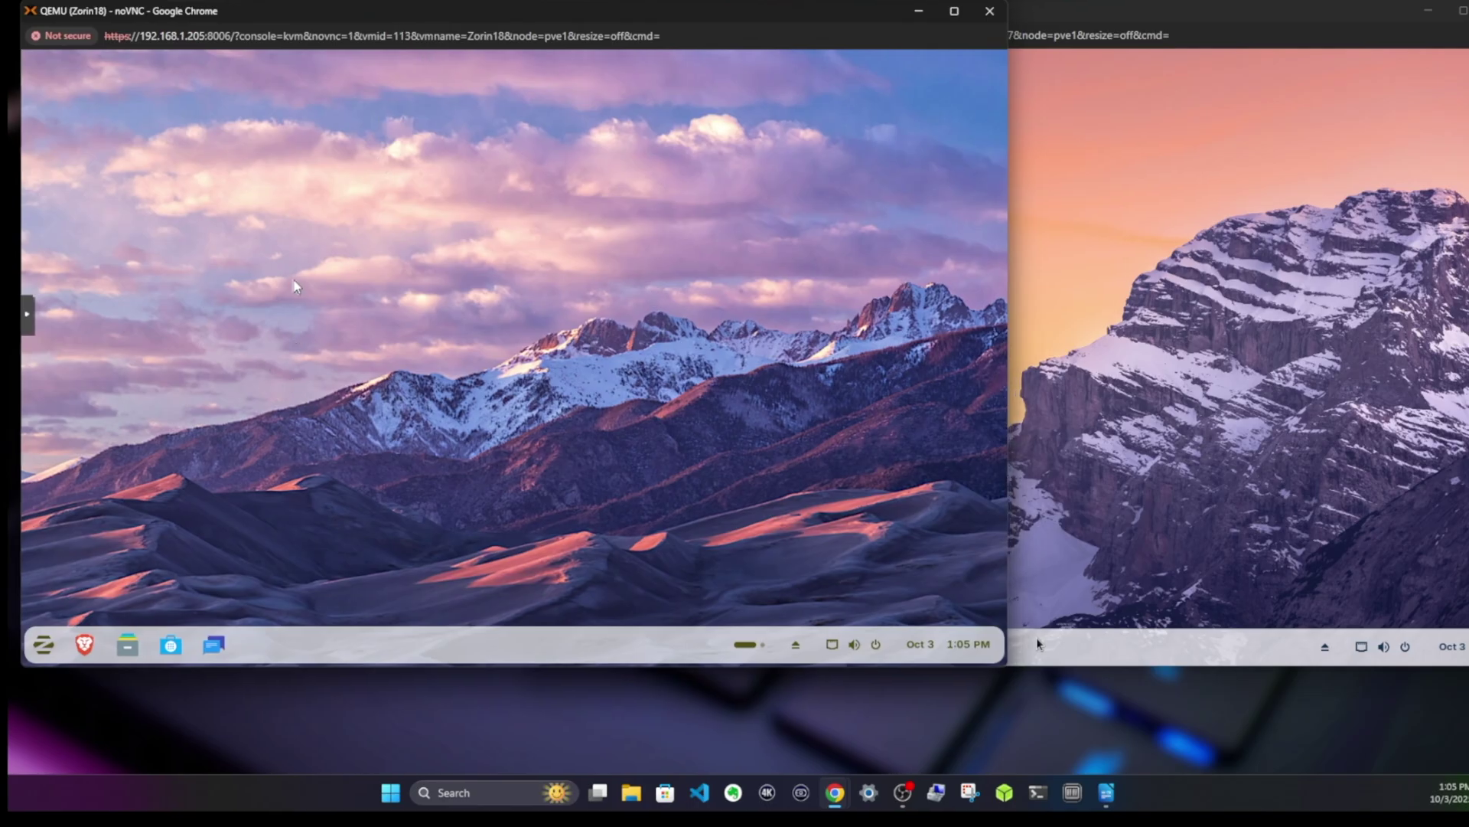
pyautogui.click(1238, 169)
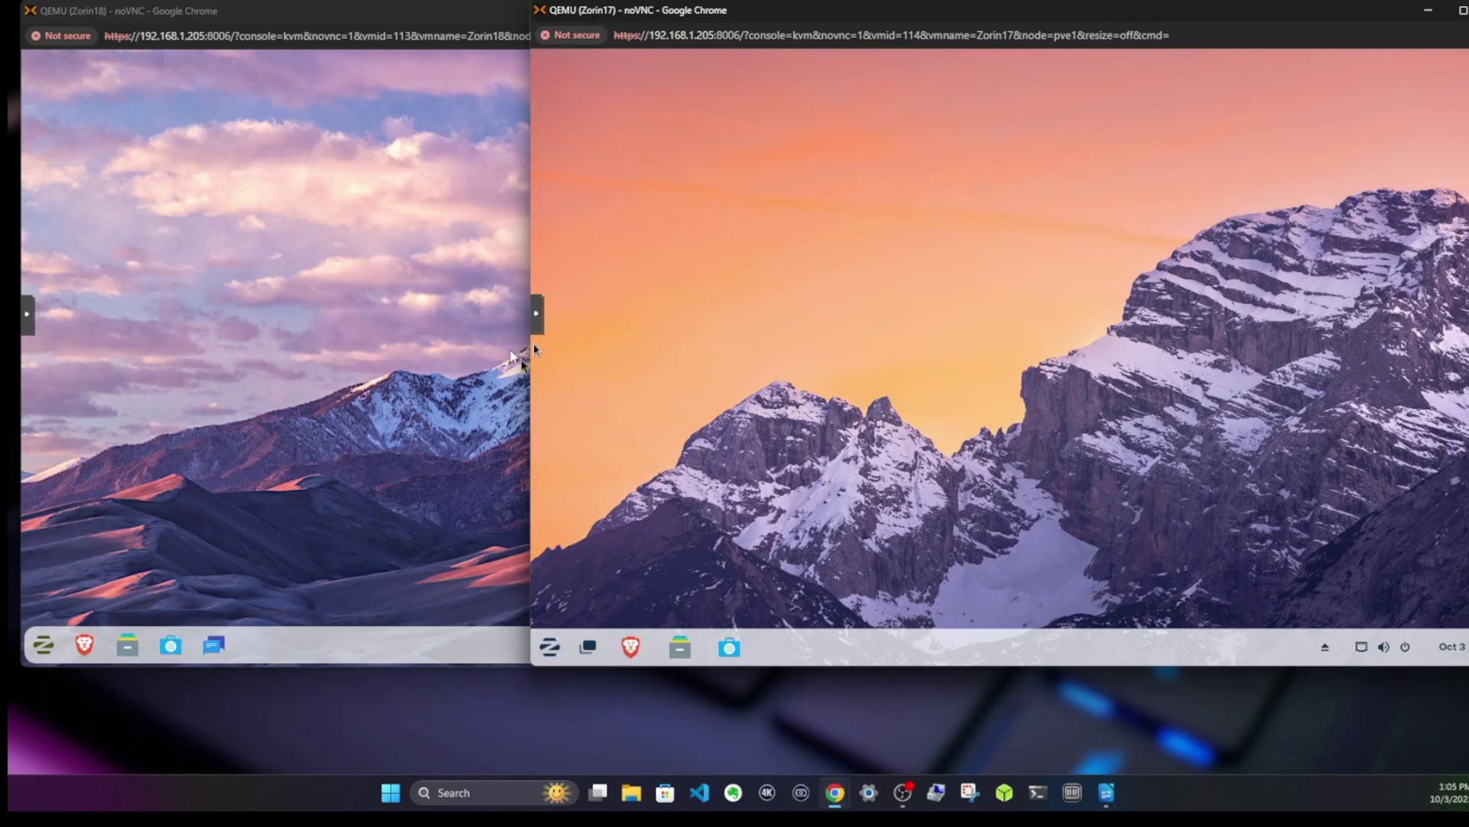
pyautogui.click(469, 295)
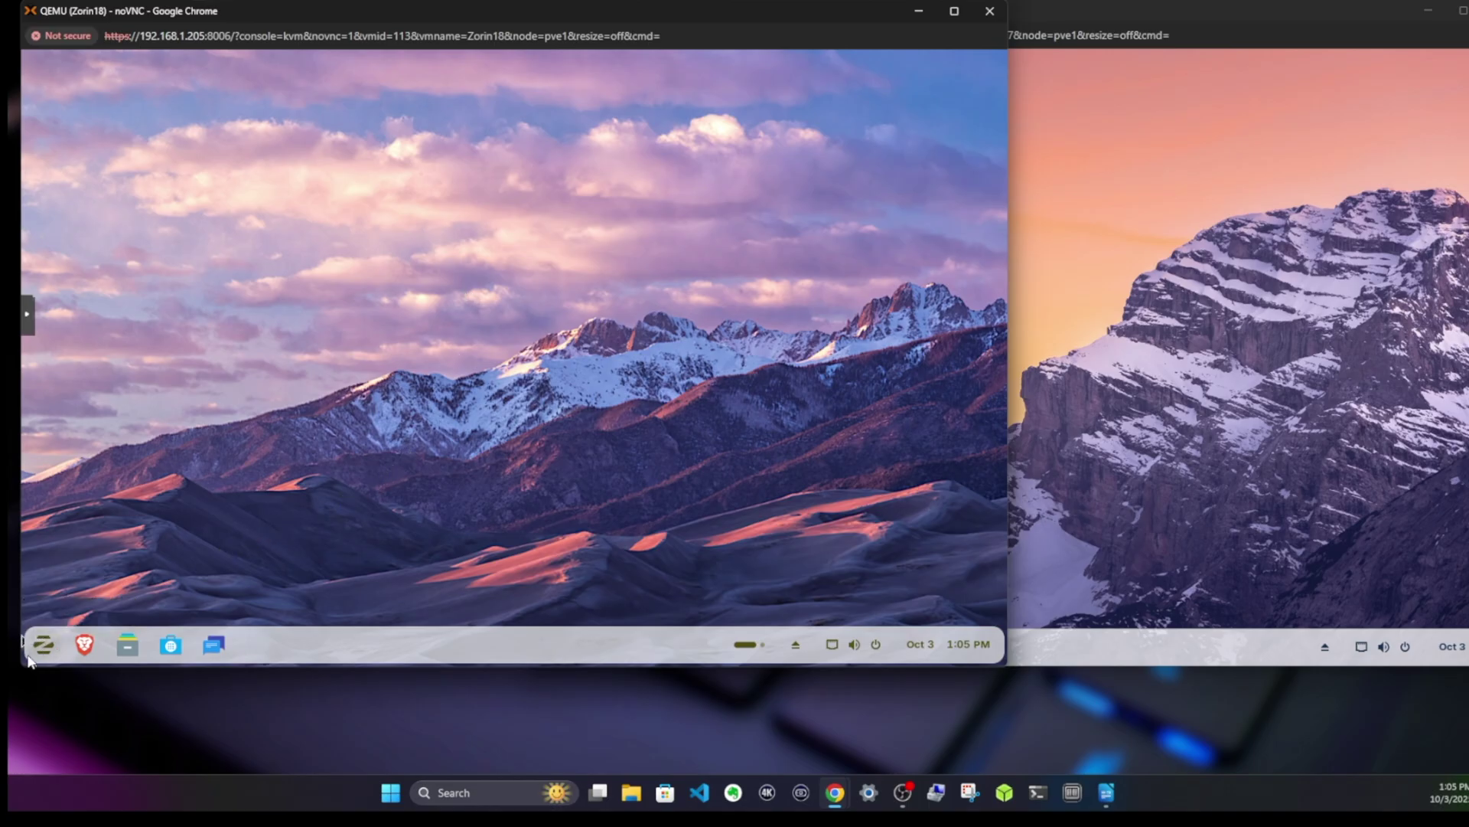
pyautogui.hotkey('alt', 'Tab')
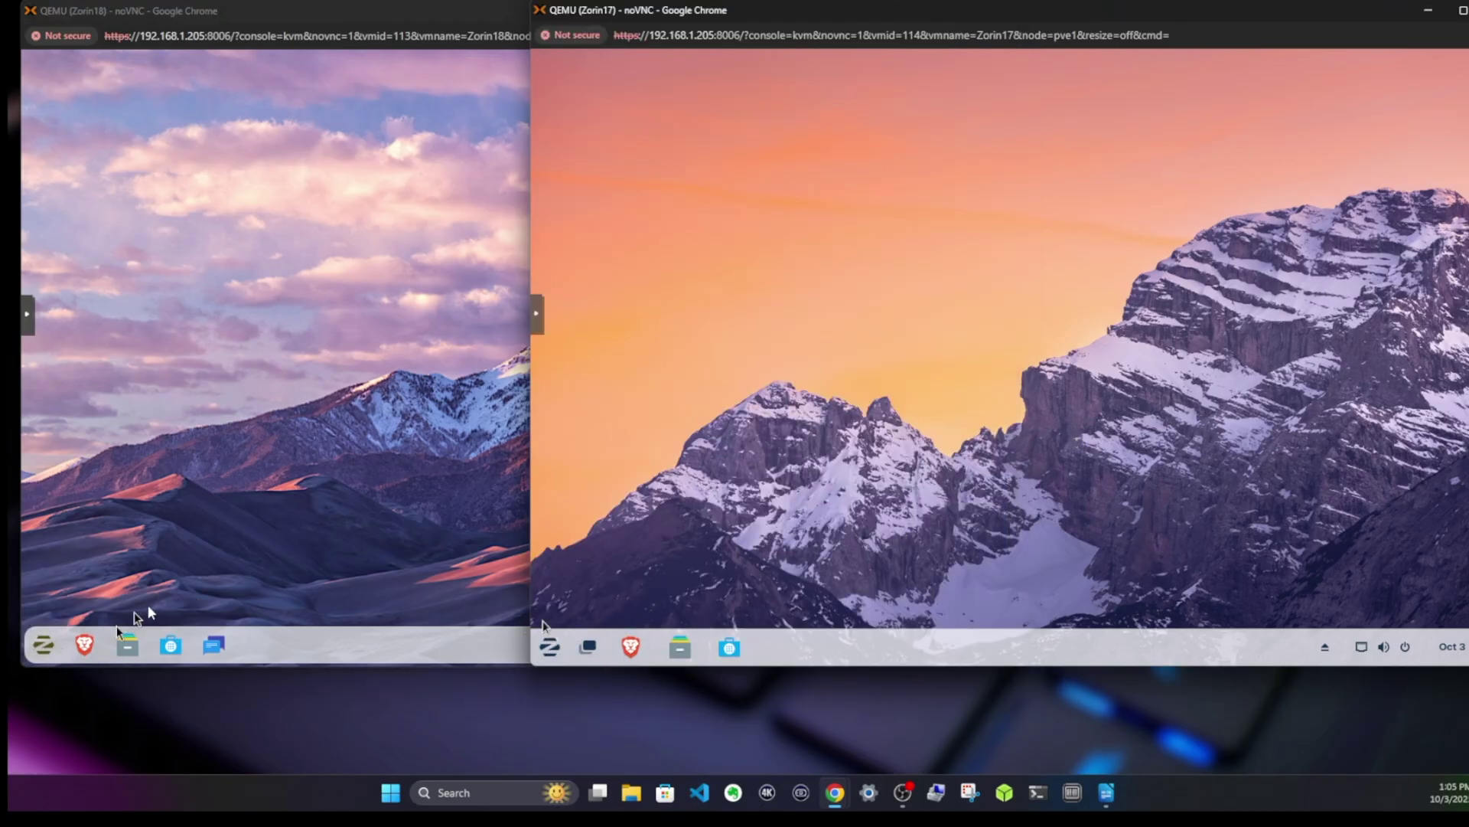
pyautogui.click(333, 420)
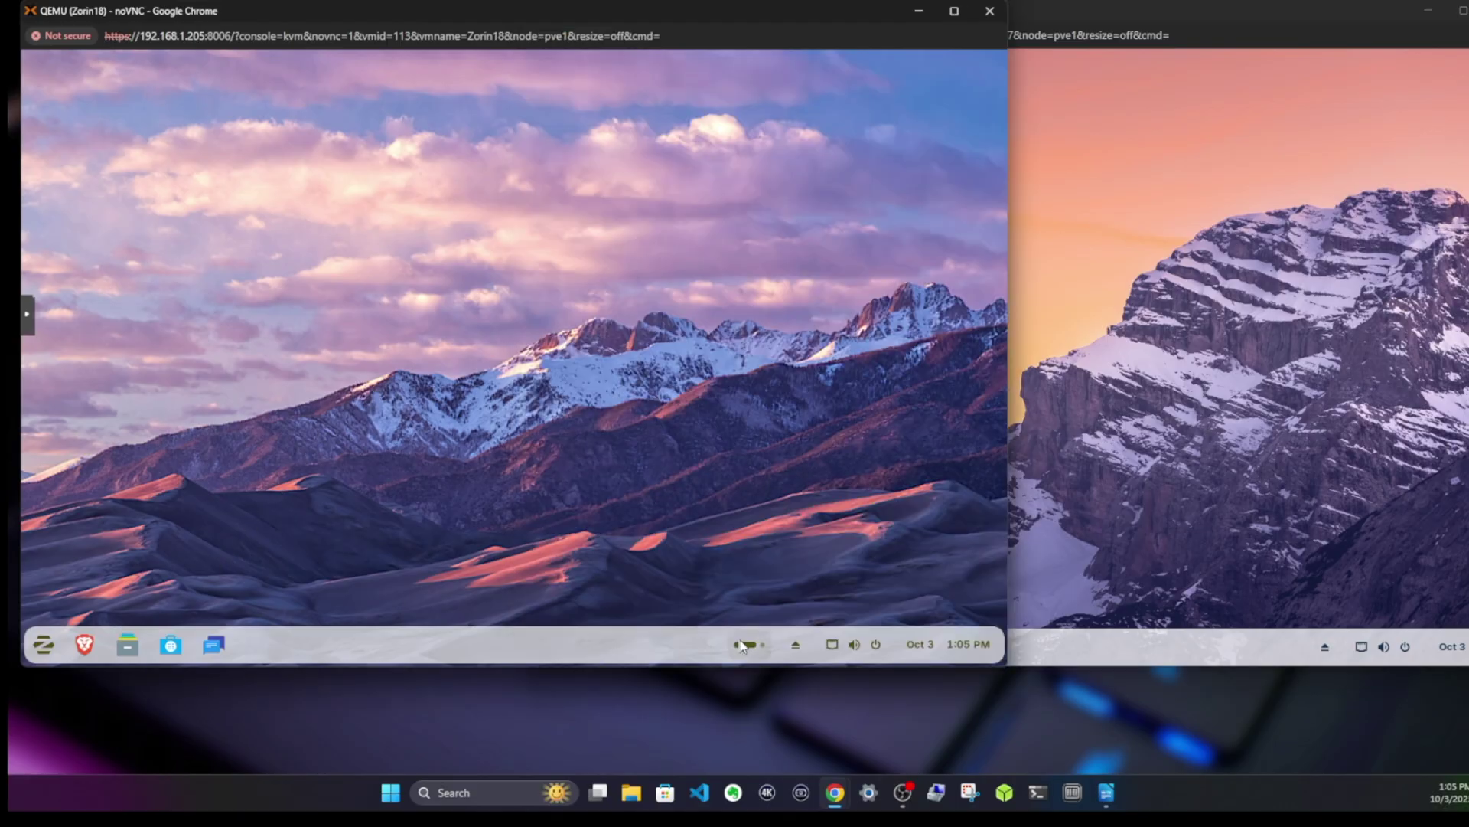
# - Move Zorin 18 to its second workspace and raise the Zorin 17 window
pyautogui.click(742, 645)
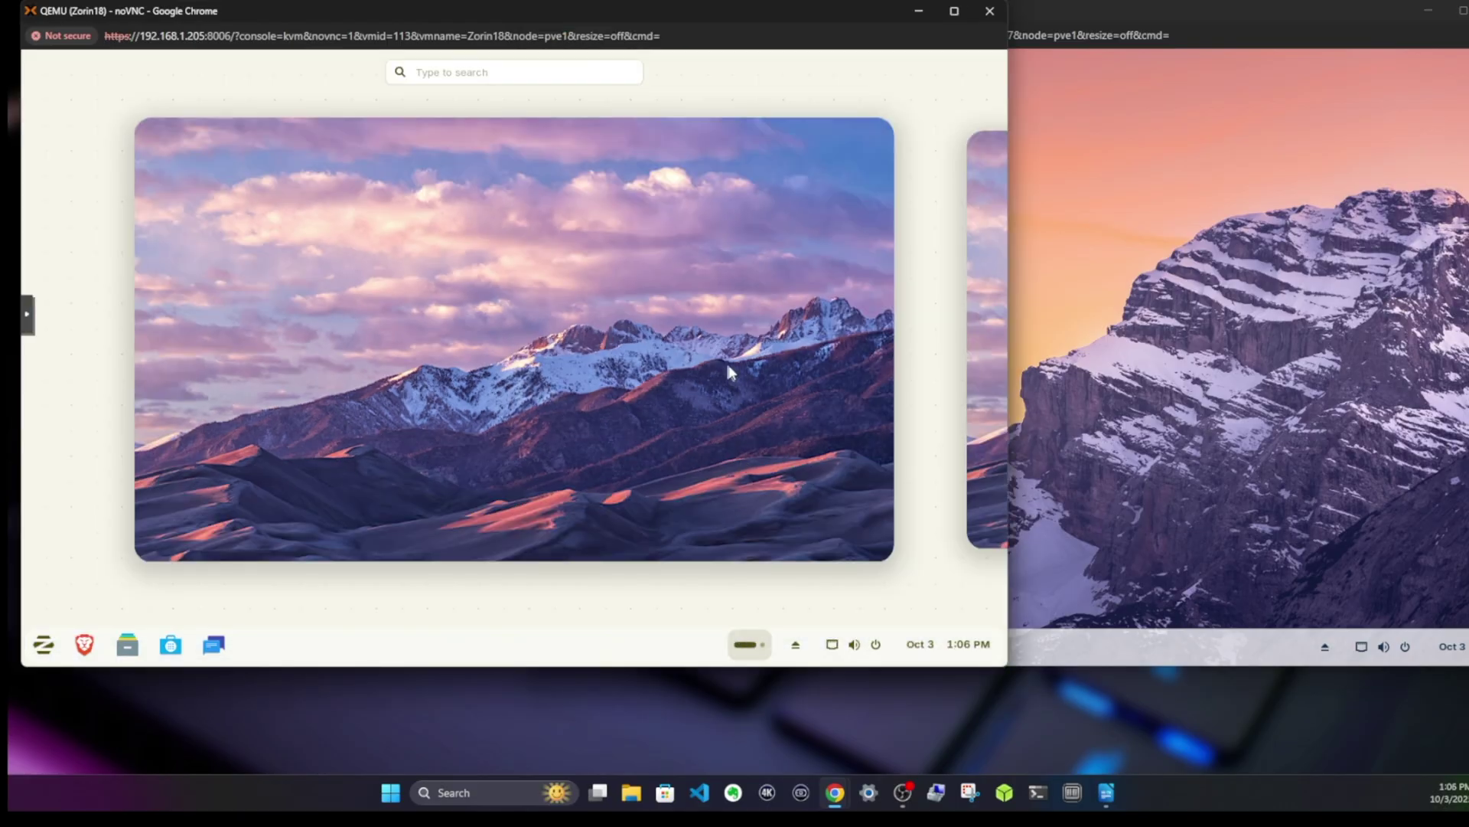
pyautogui.click(980, 318)
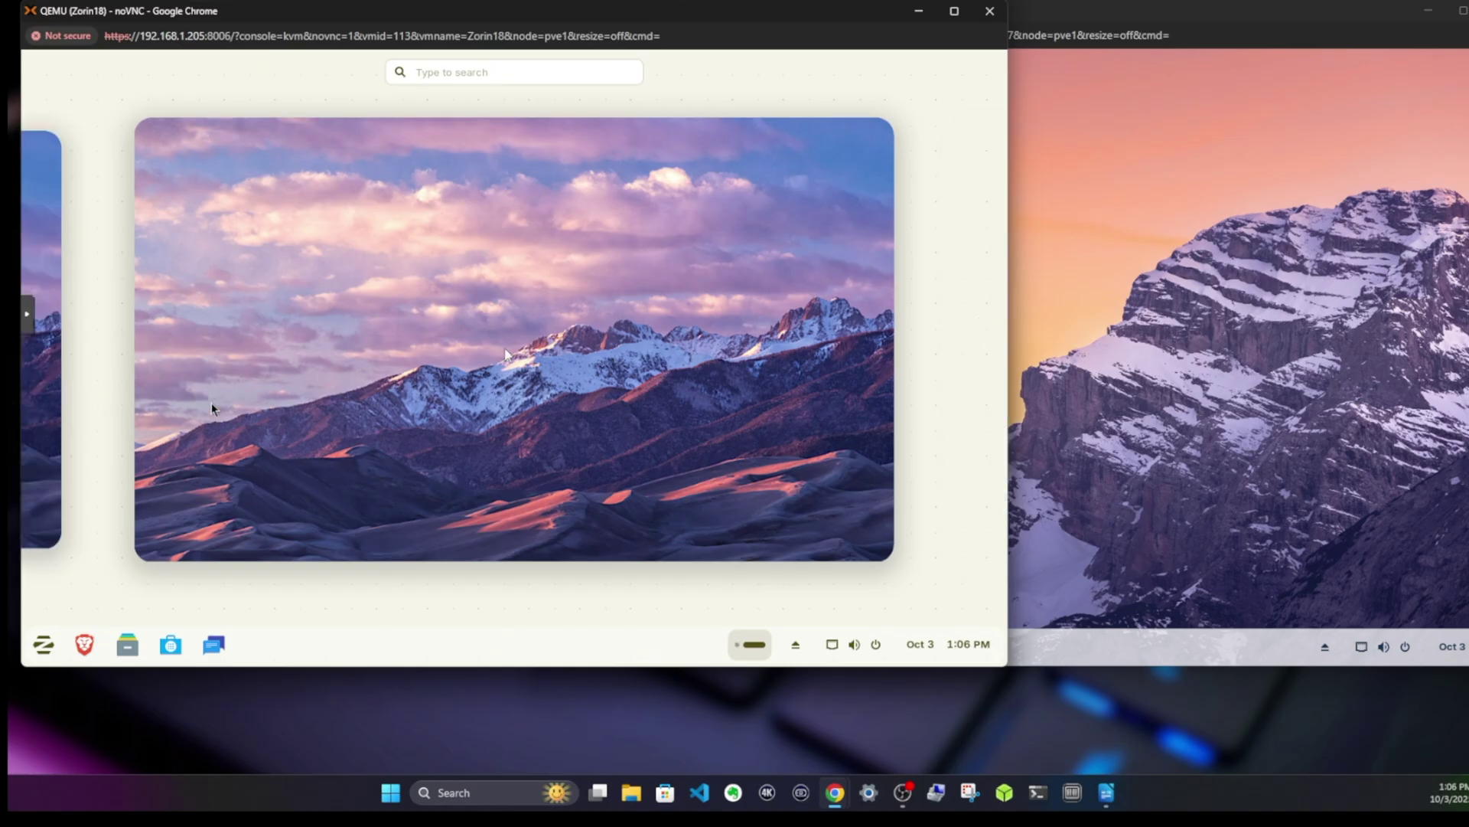
pyautogui.click(1157, 271)
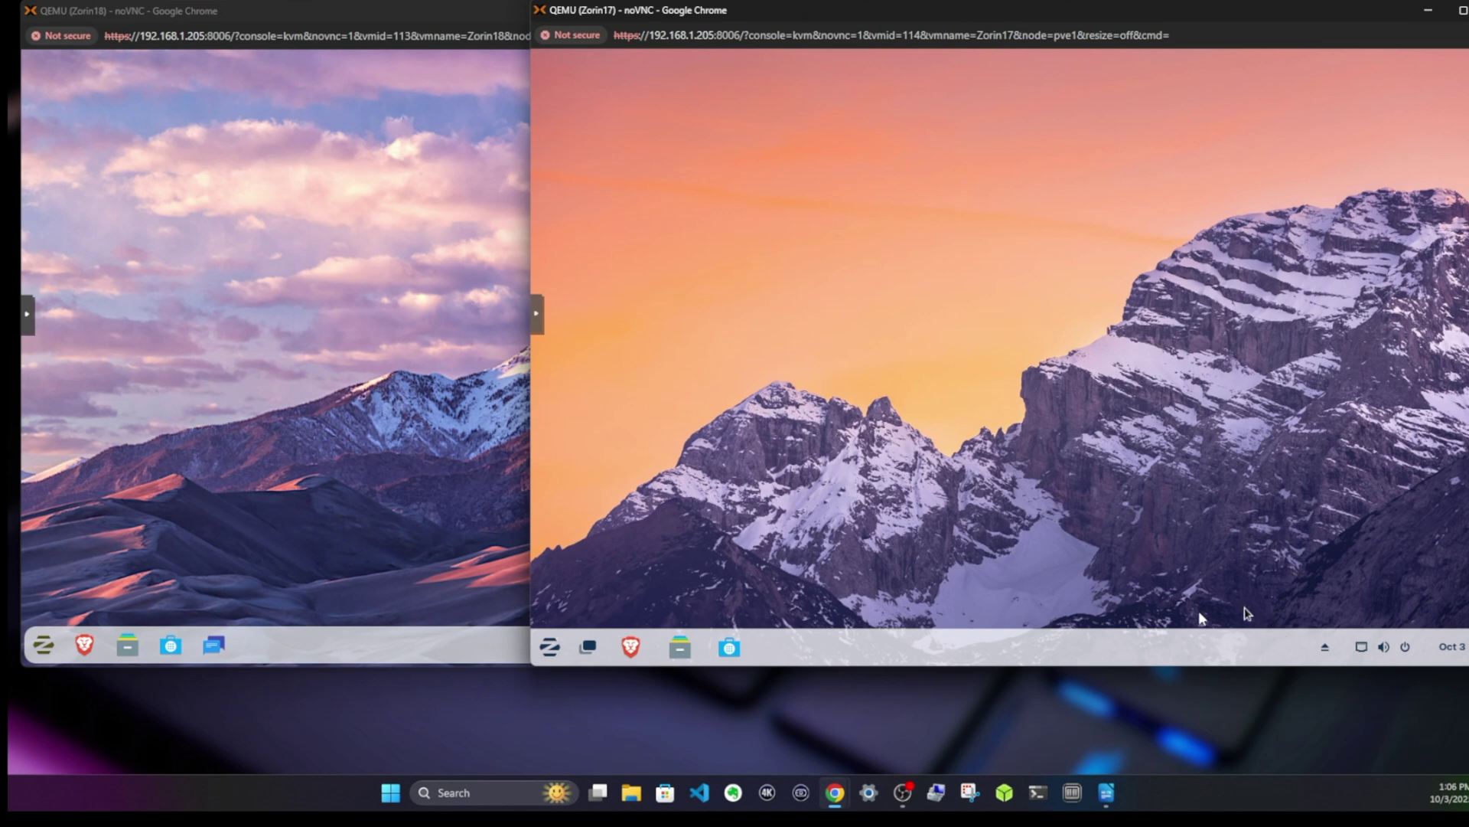
# - Open Settings on Zorin 18 at the Appearance page
pyautogui.click(44, 644)
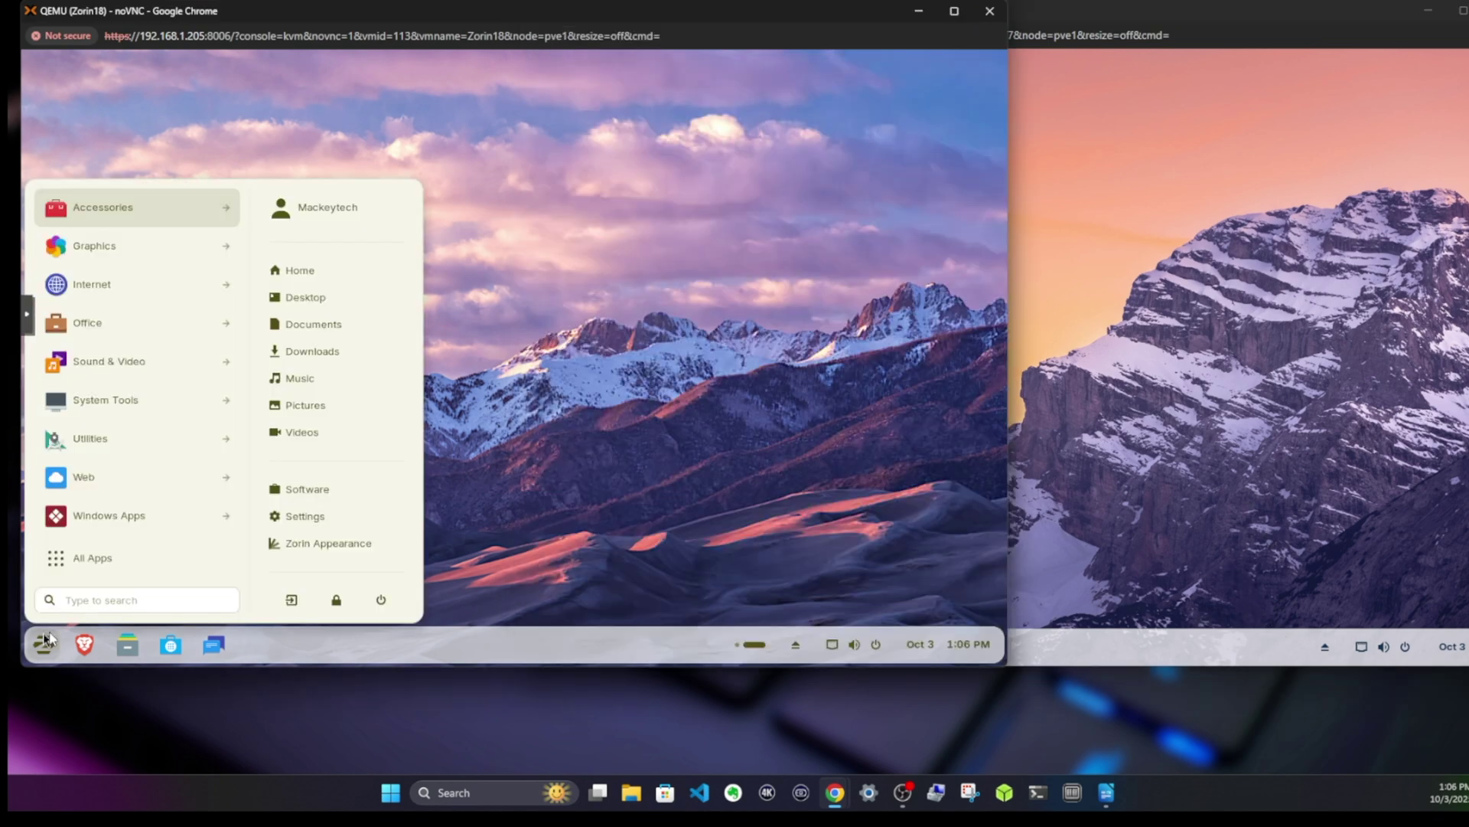
pyautogui.click(362, 516)
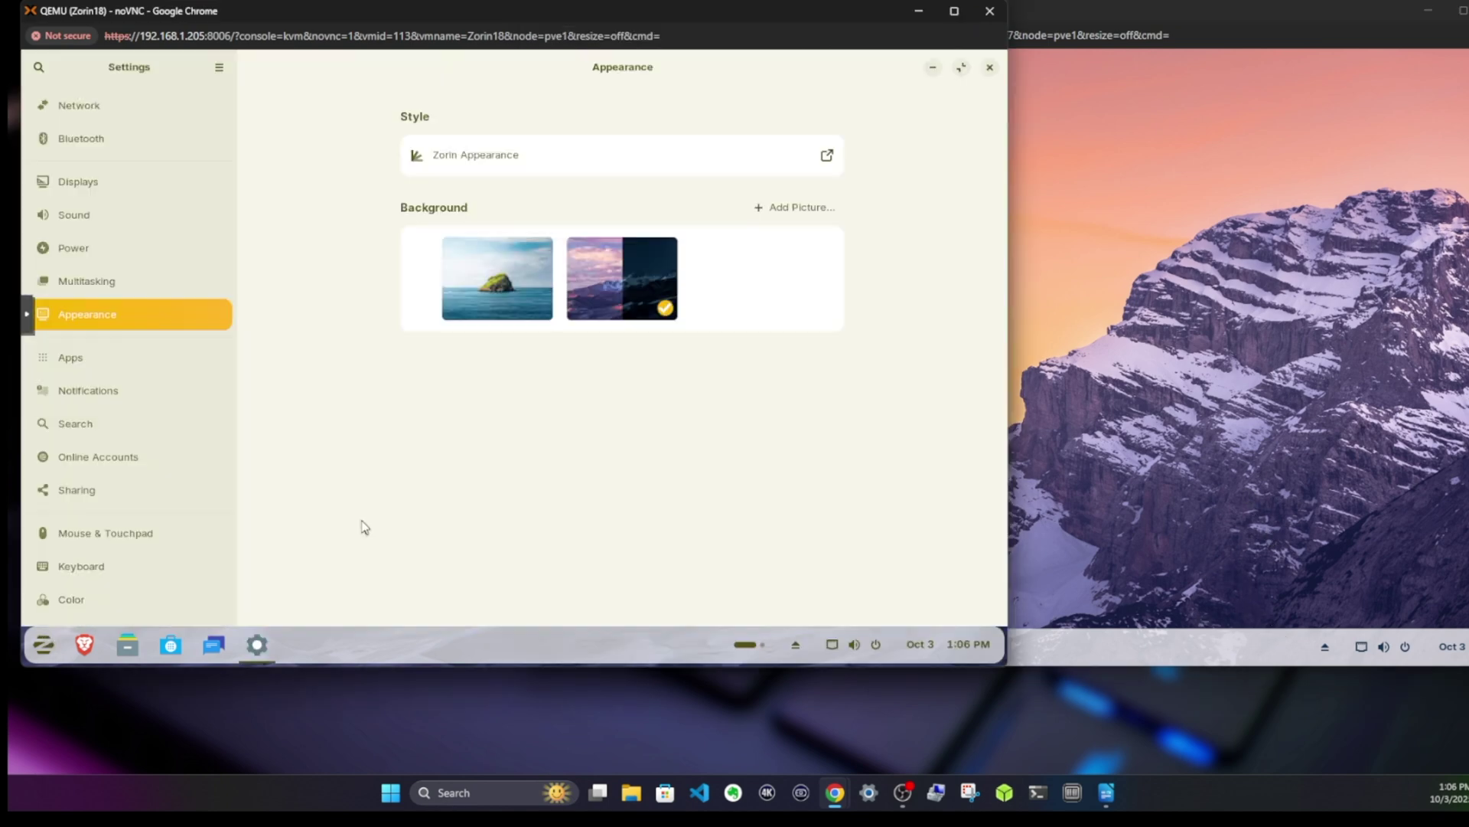
pyautogui.click(87, 323)
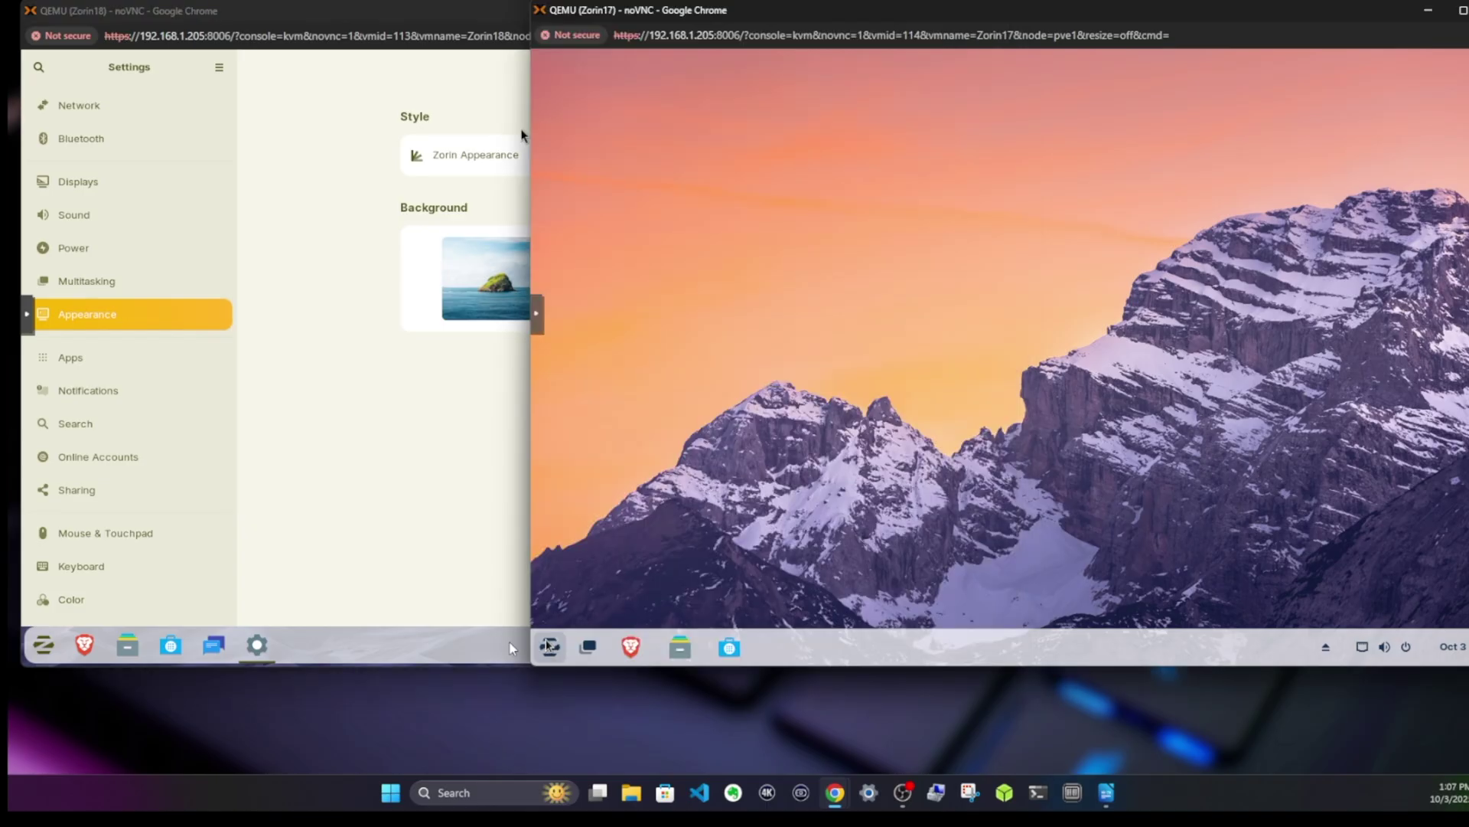
# - Open Settings on Zorin 17, then bring the Zorin 18 machine forward
pyautogui.click(555, 654)
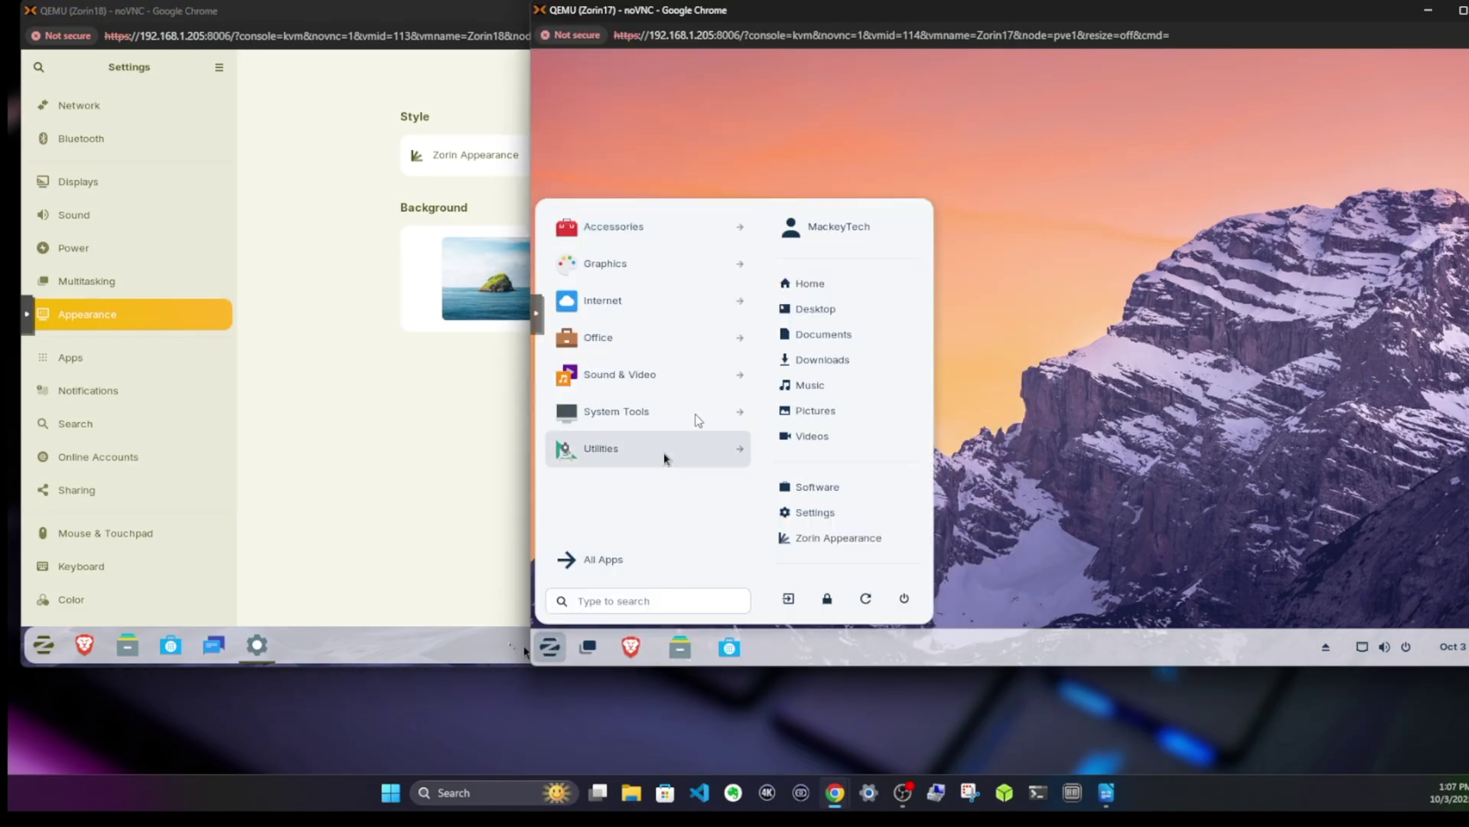
pyautogui.click(825, 514)
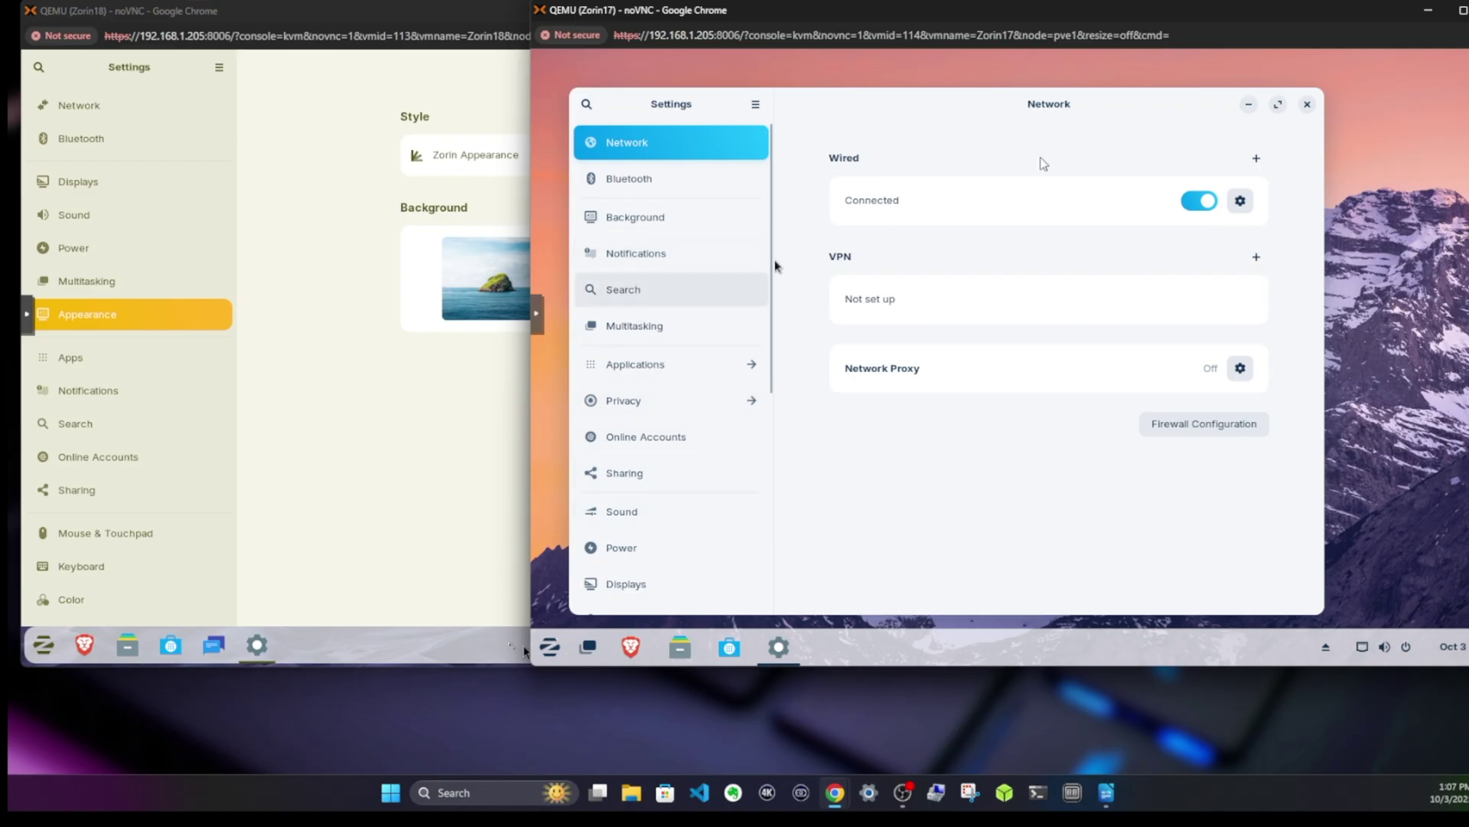
pyautogui.click(549, 647)
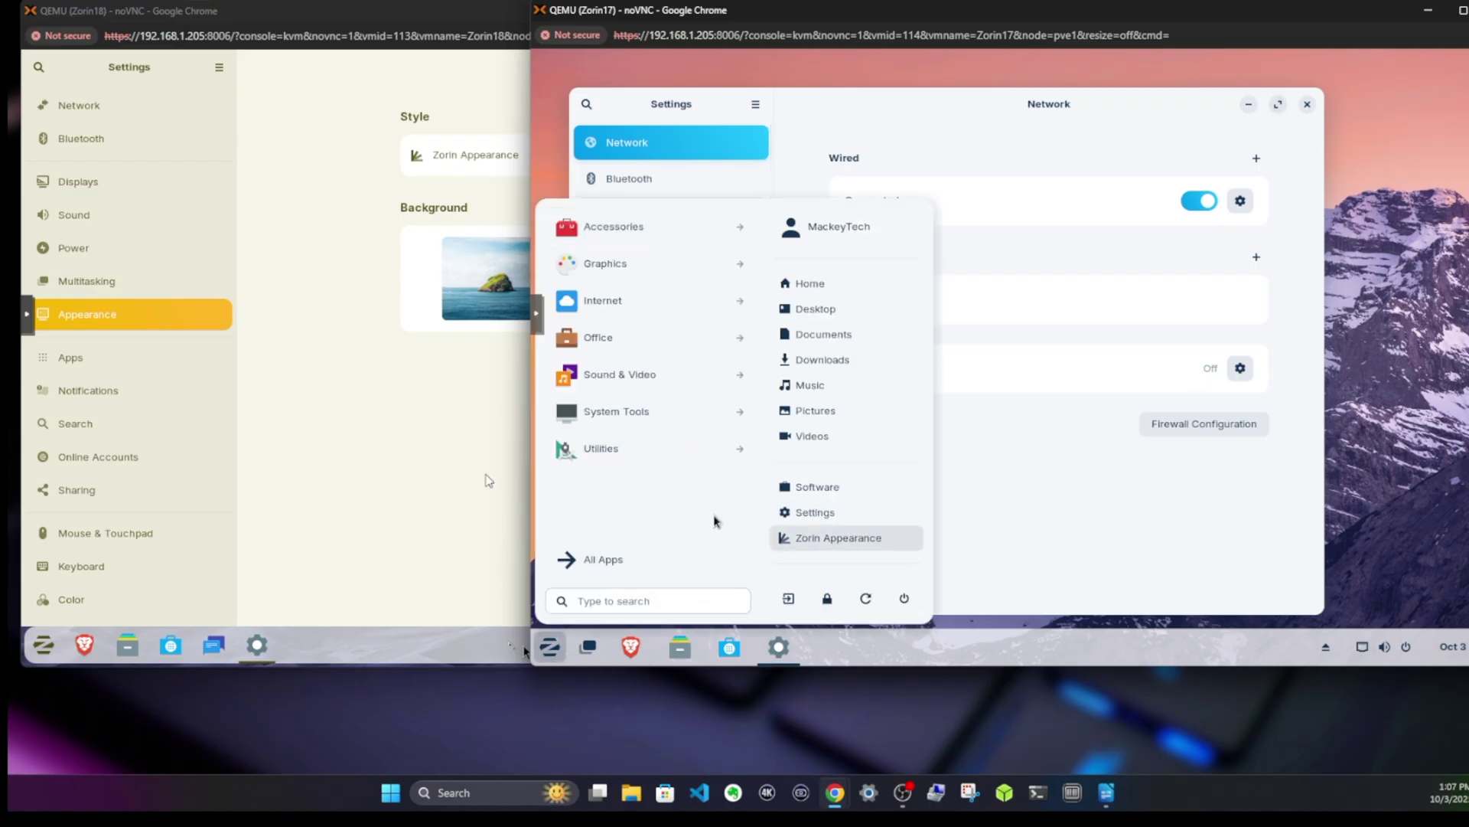
pyautogui.click(410, 453)
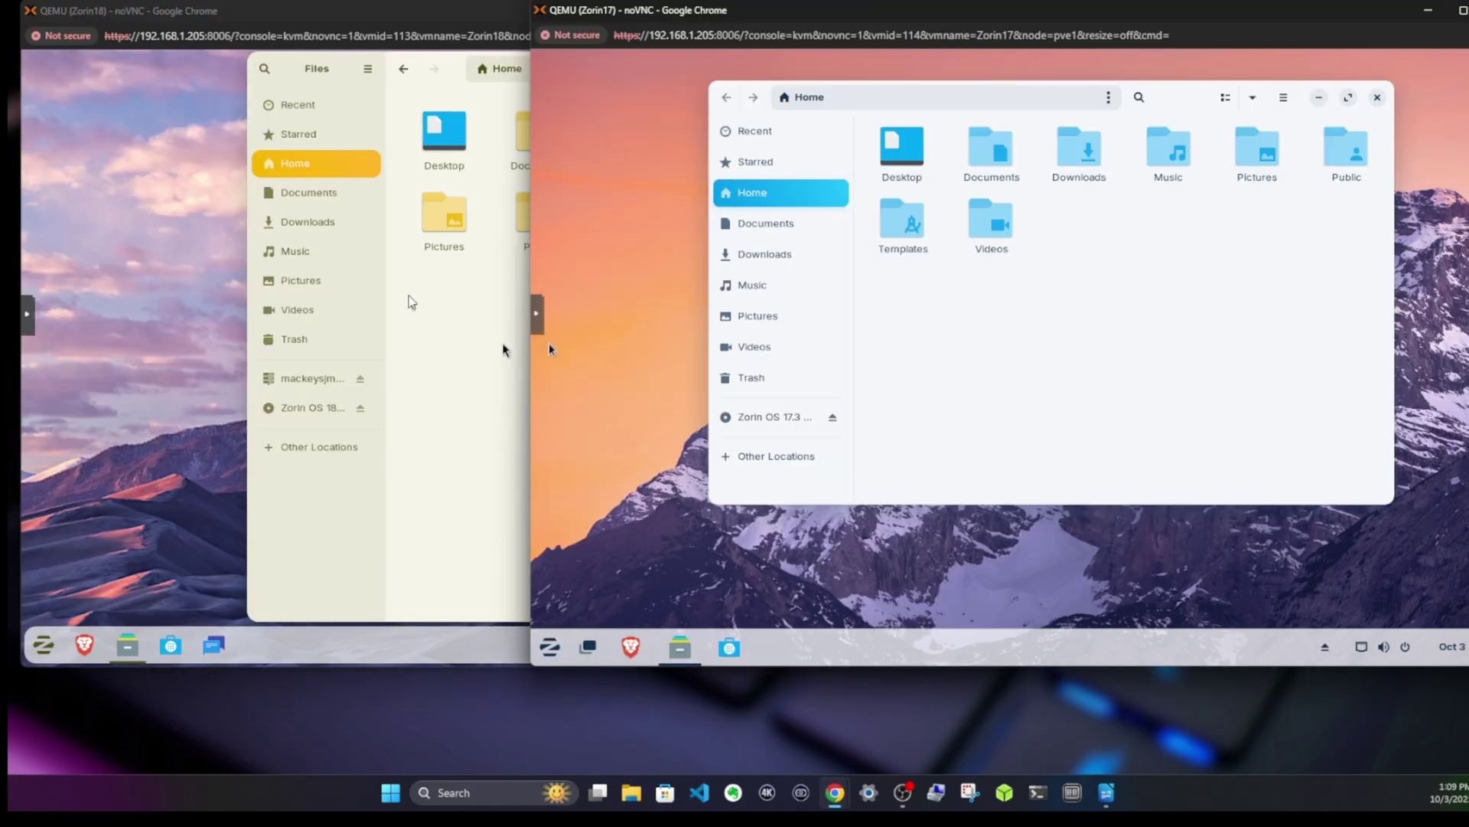
pyautogui.click(410, 301)
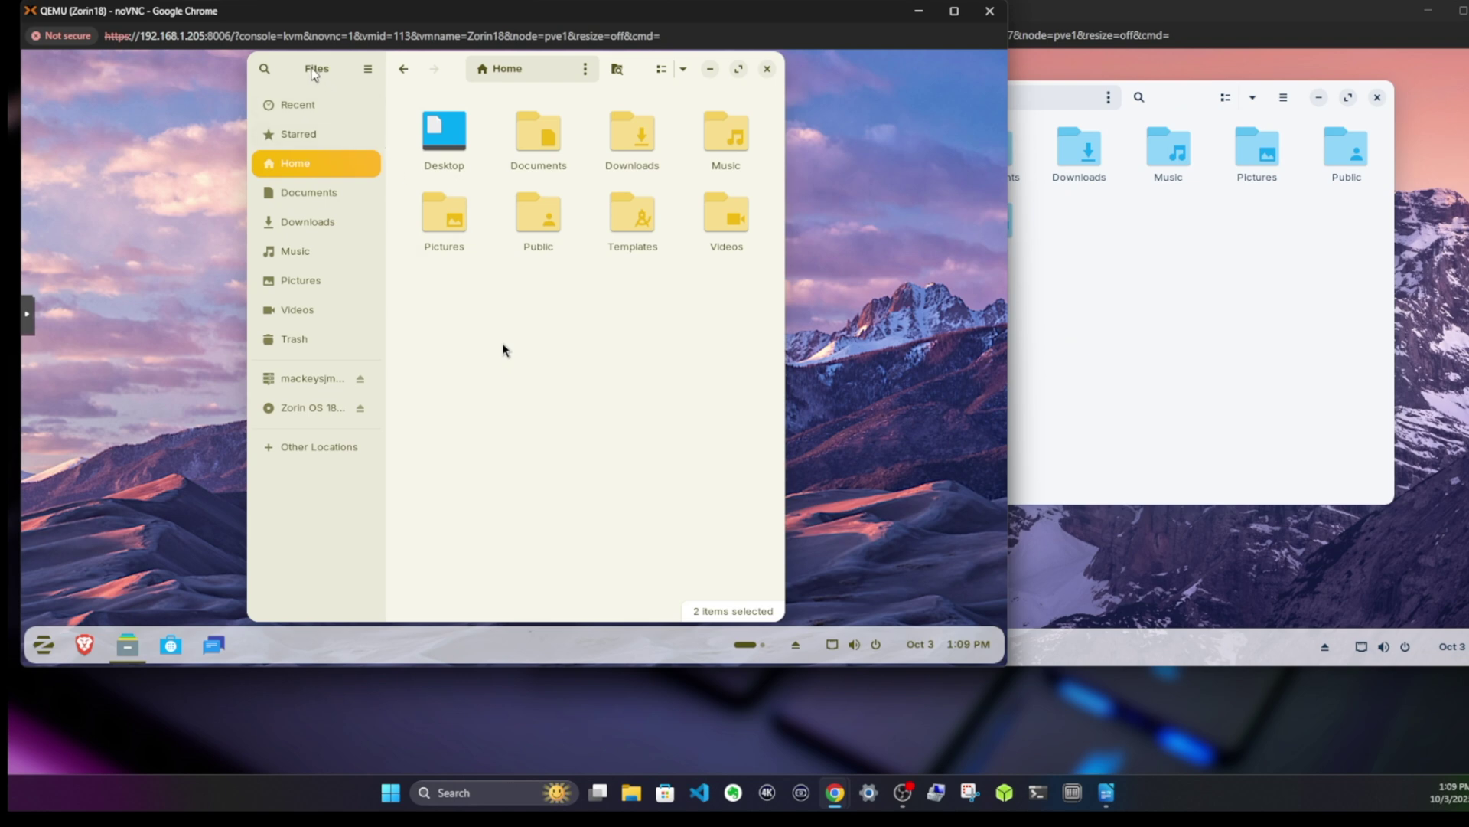
# - Check the Files options menu, then switch Files into Search Everywhere mode
pyautogui.click(367, 68)
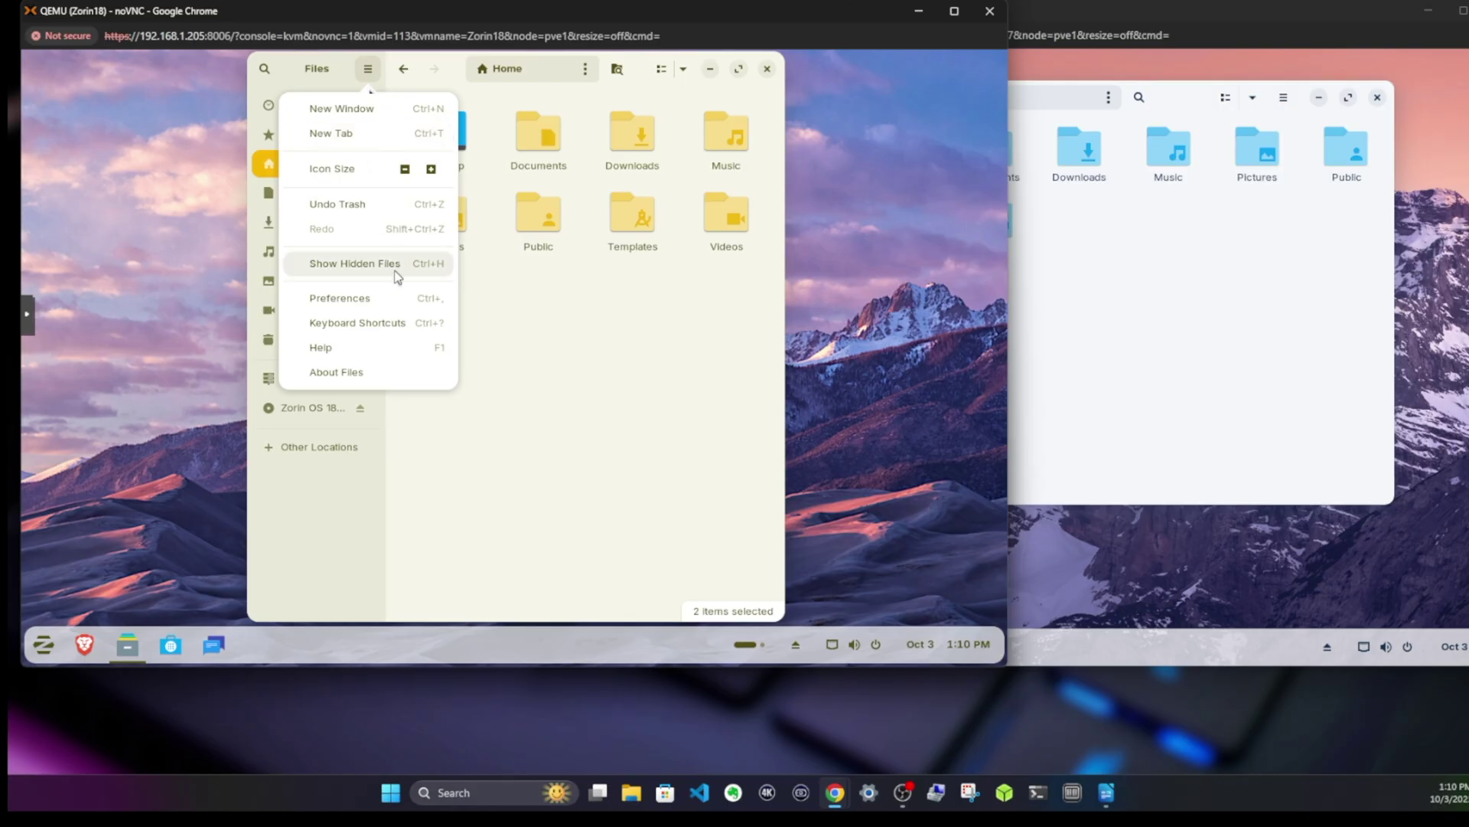
pyautogui.click(266, 73)
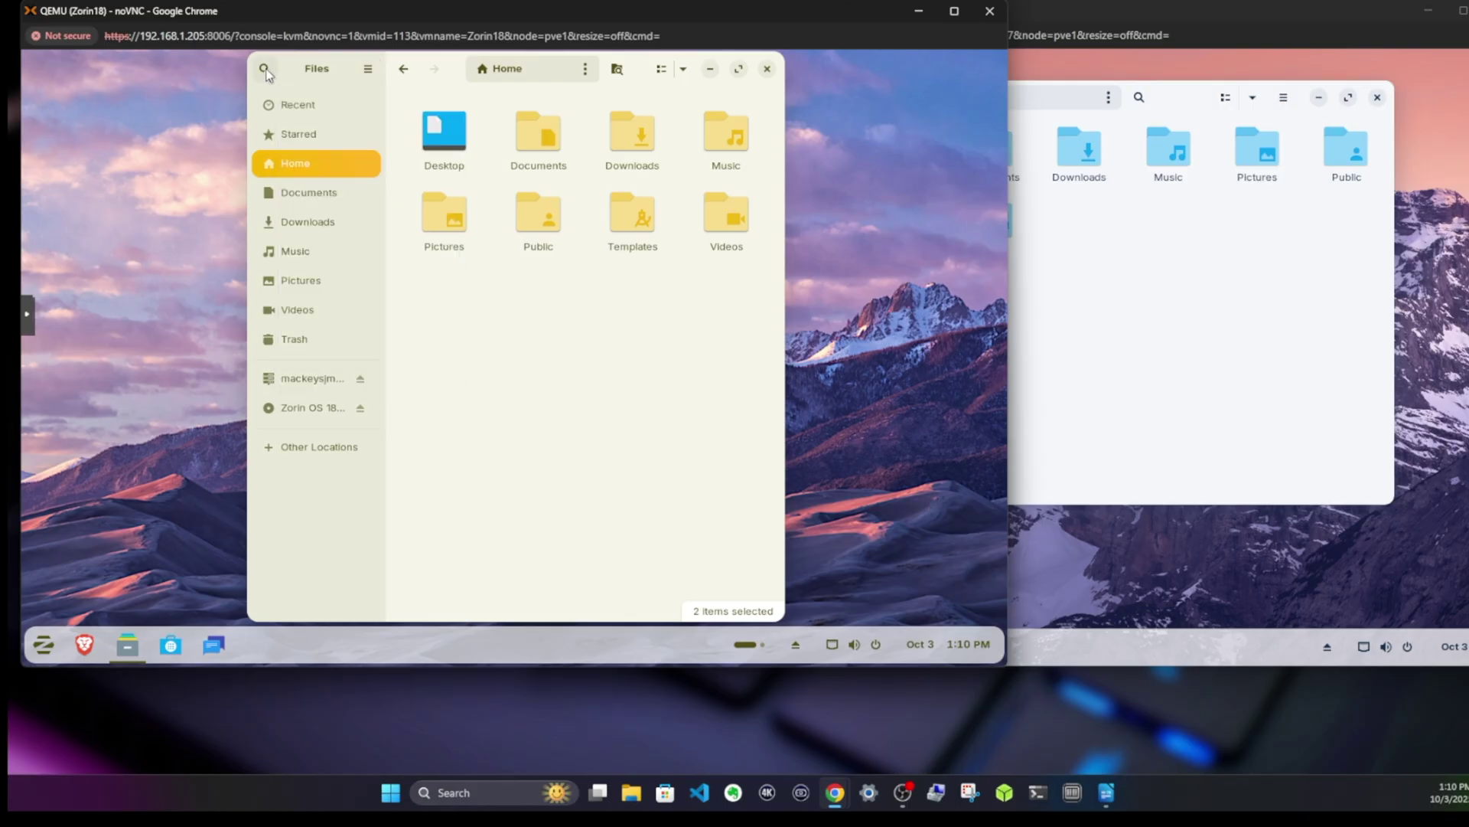
pyautogui.click(266, 68)
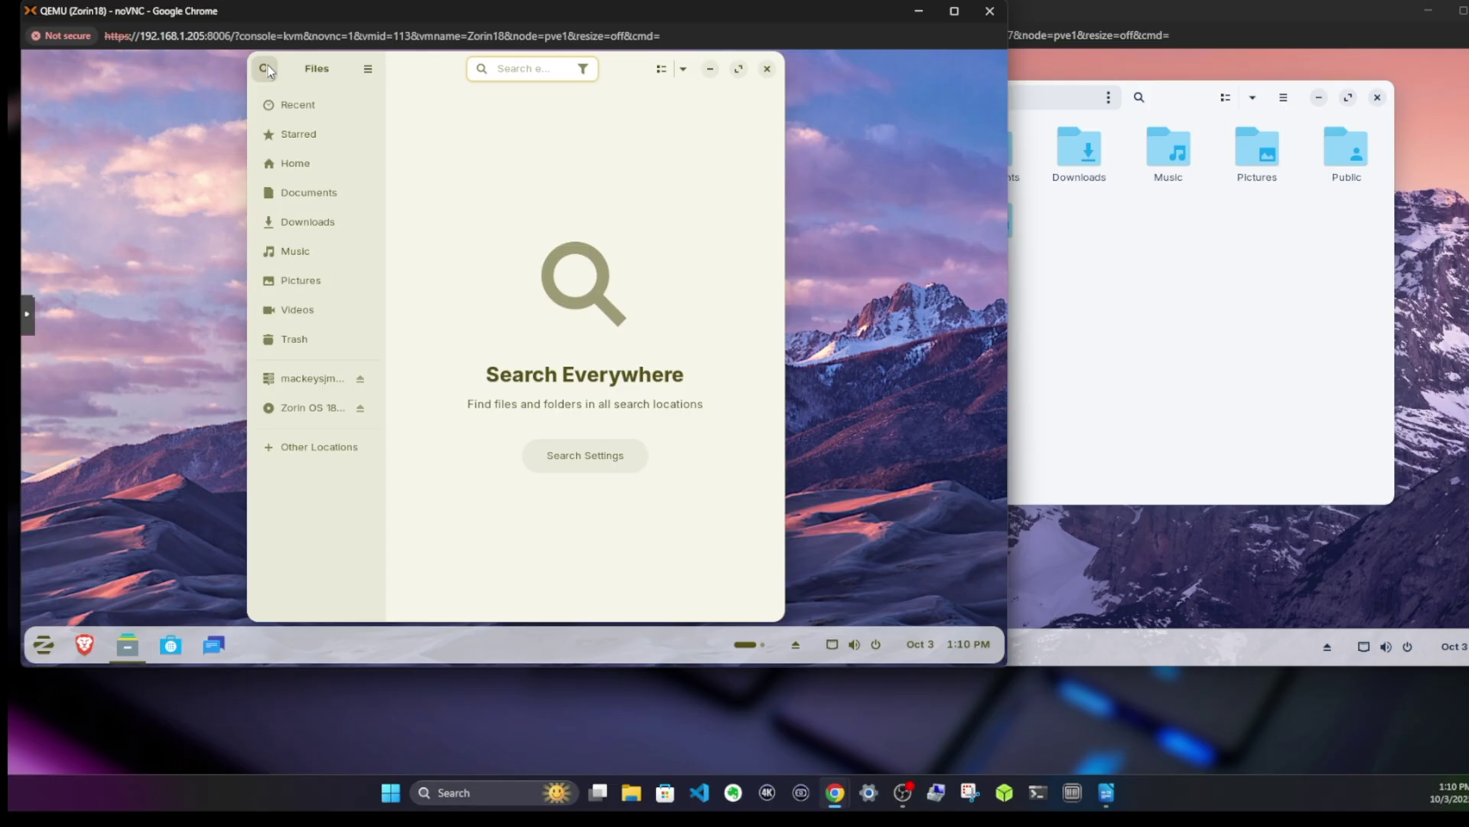
# - Compare with Zorin 17, then move the Zorin 18 Files window left
pyautogui.click(1108, 318)
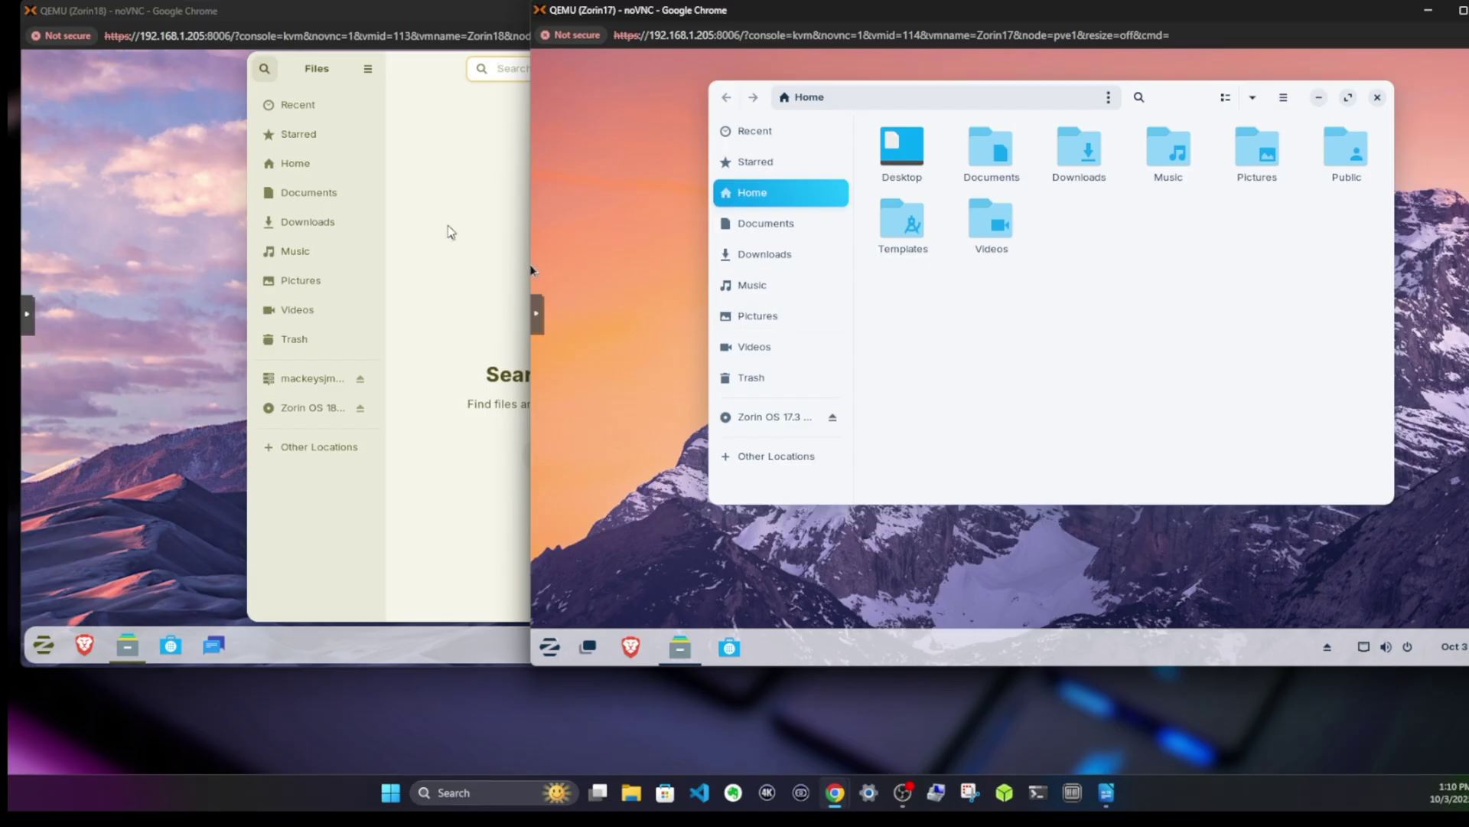
pyautogui.click(514, 243)
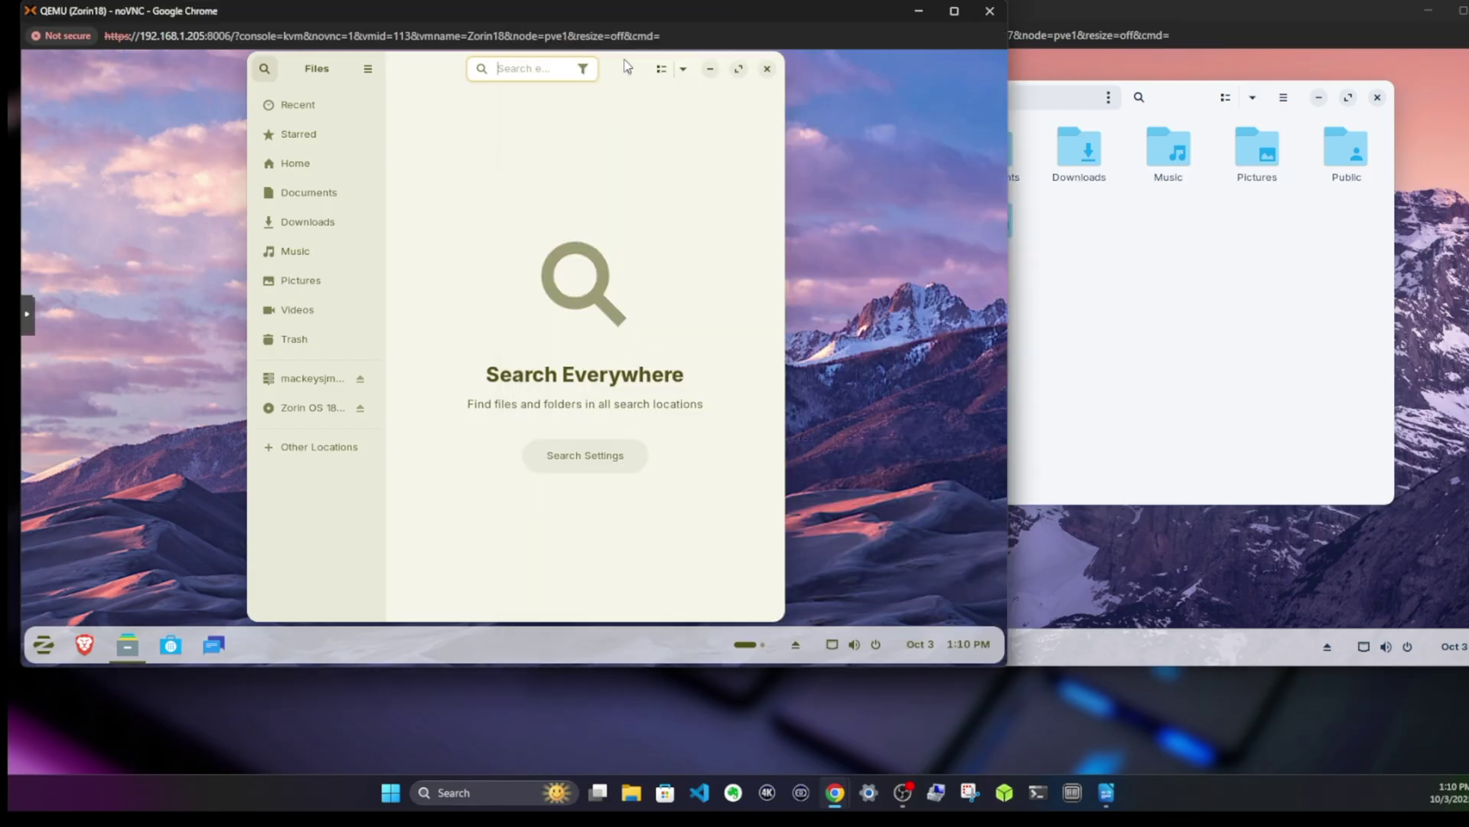
pyautogui.moveTo(626, 67); pyautogui.dragTo(458, 102)
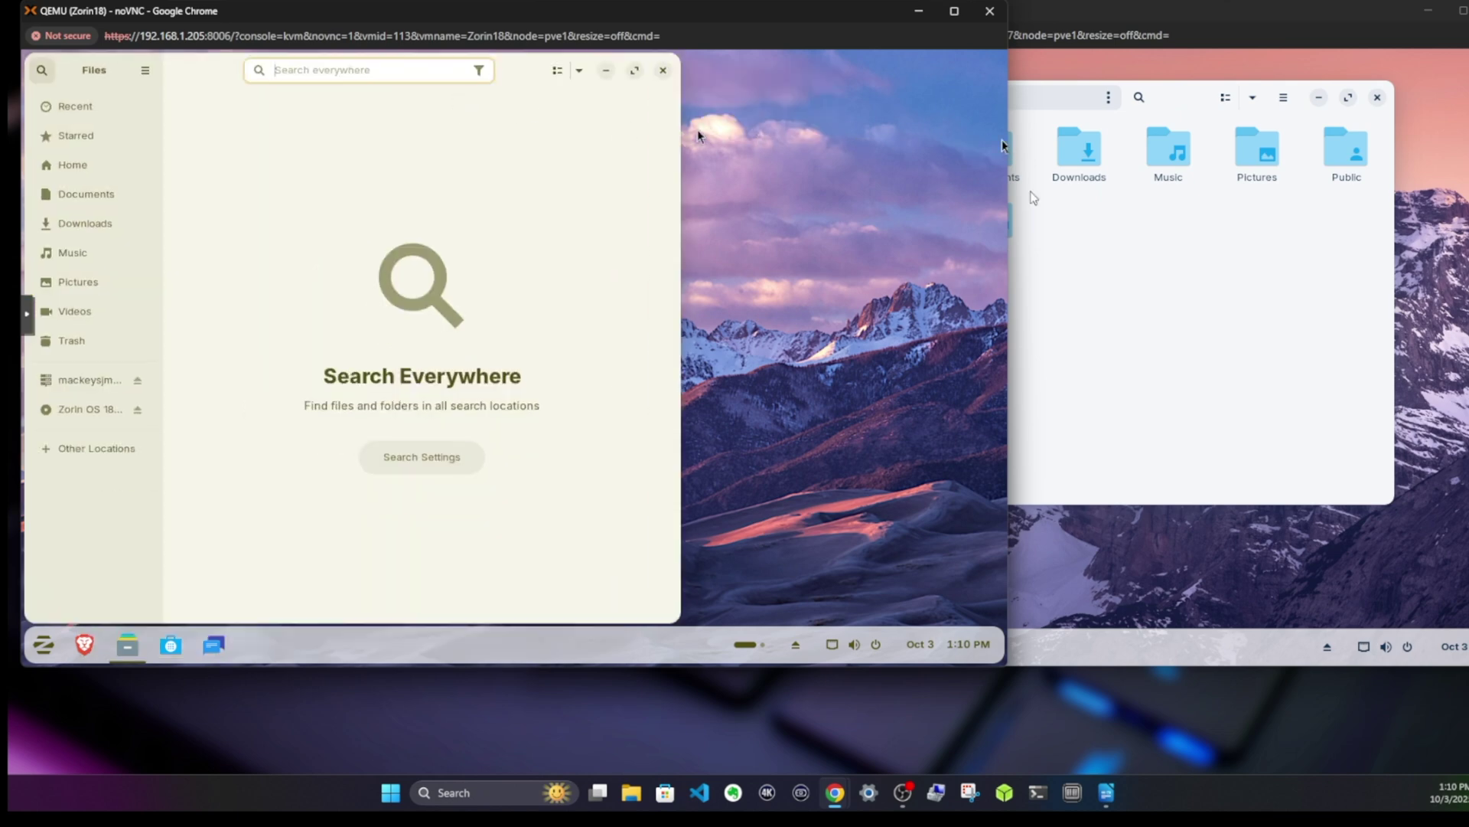
# - Tile Files into the left two-thirds with Software snapped beside it
pyautogui.moveTo(1190, 98); pyautogui.dragTo(1149, 104)
pyautogui.click(525, 169)
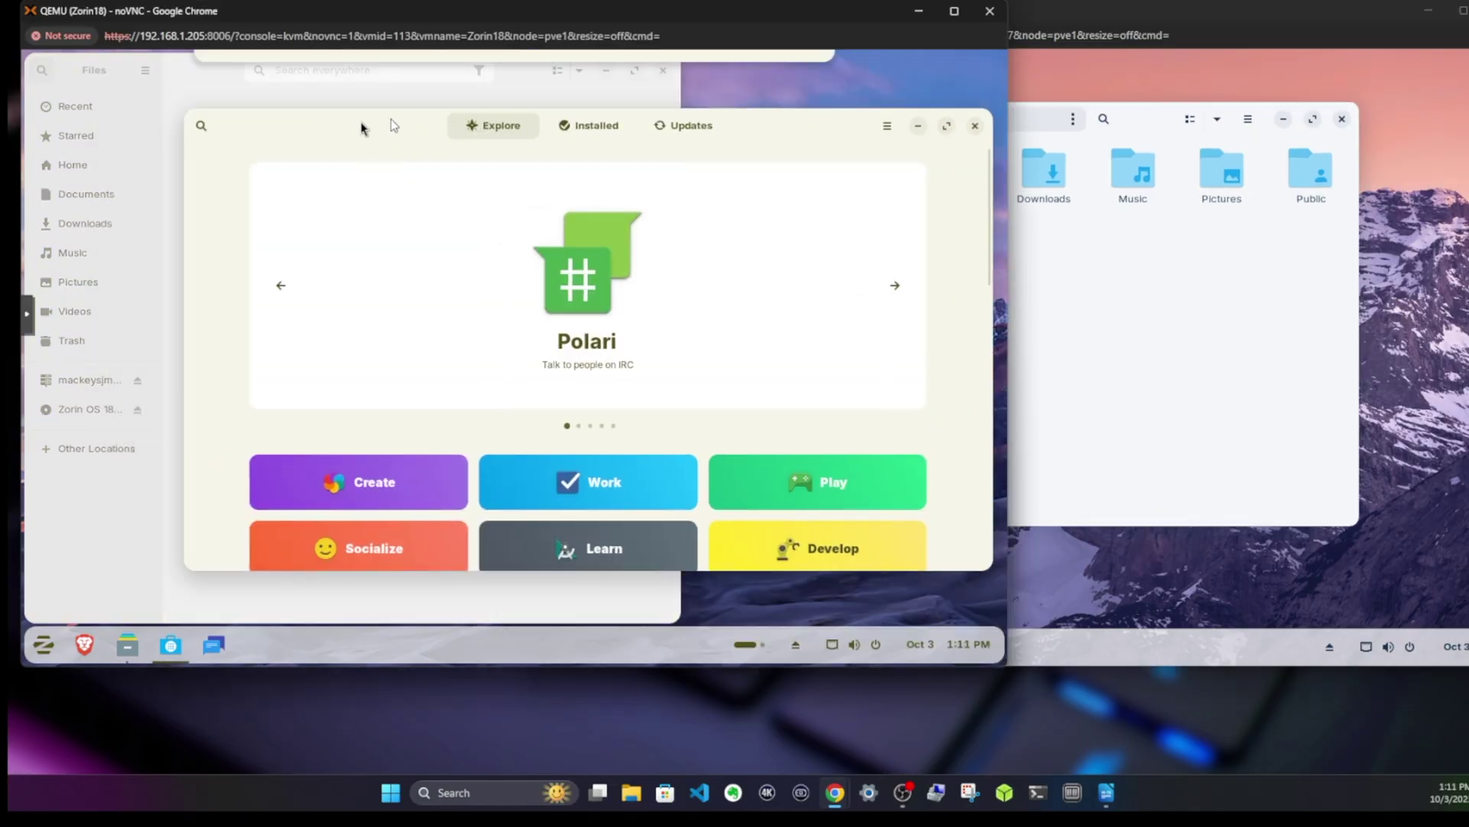
pyautogui.moveTo(365, 124); pyautogui.dragTo(499, 99)
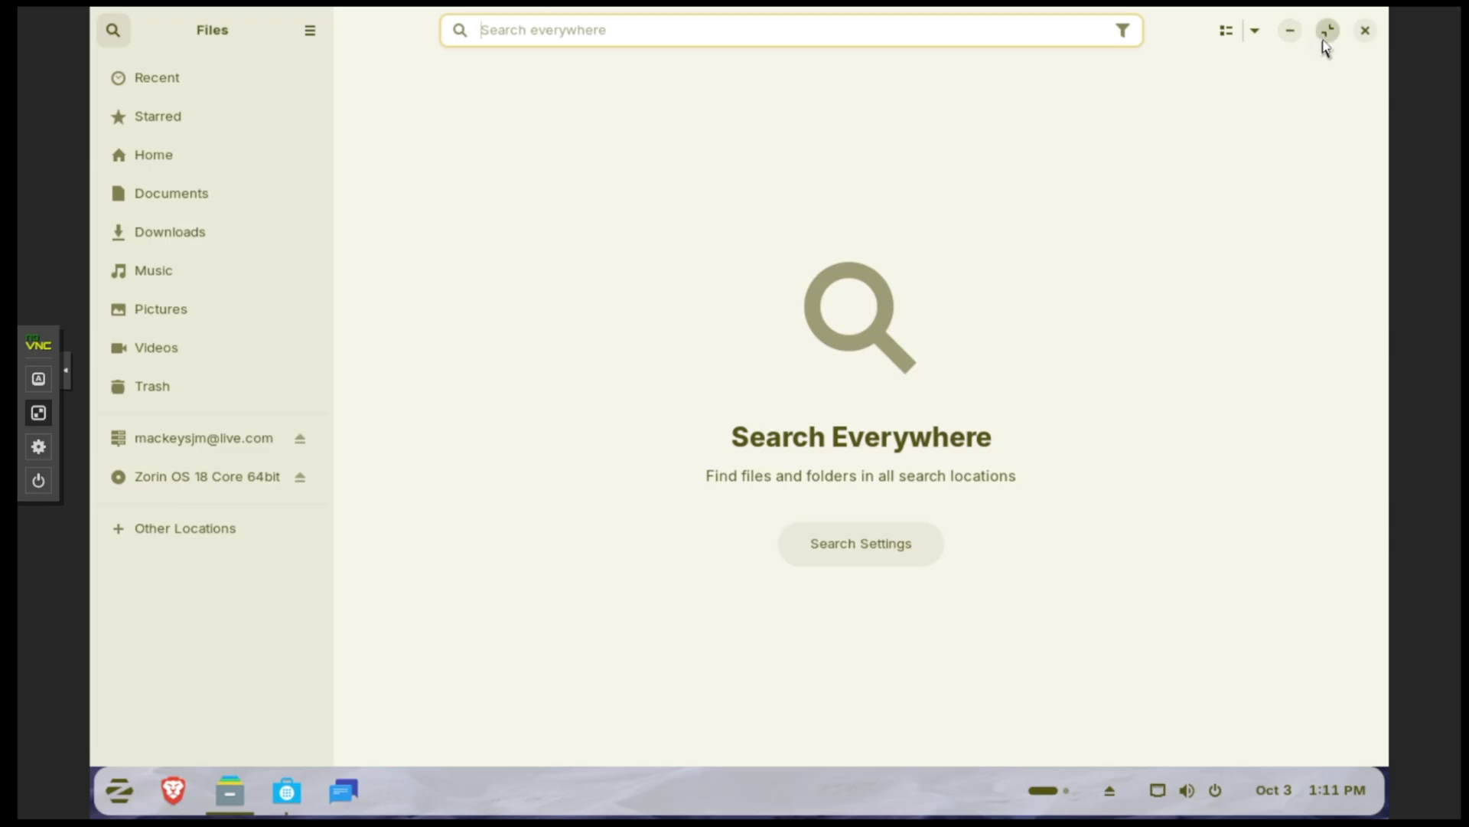
pyautogui.click(1326, 37)
pyautogui.moveTo(770, 30); pyautogui.dragTo(663, 85)
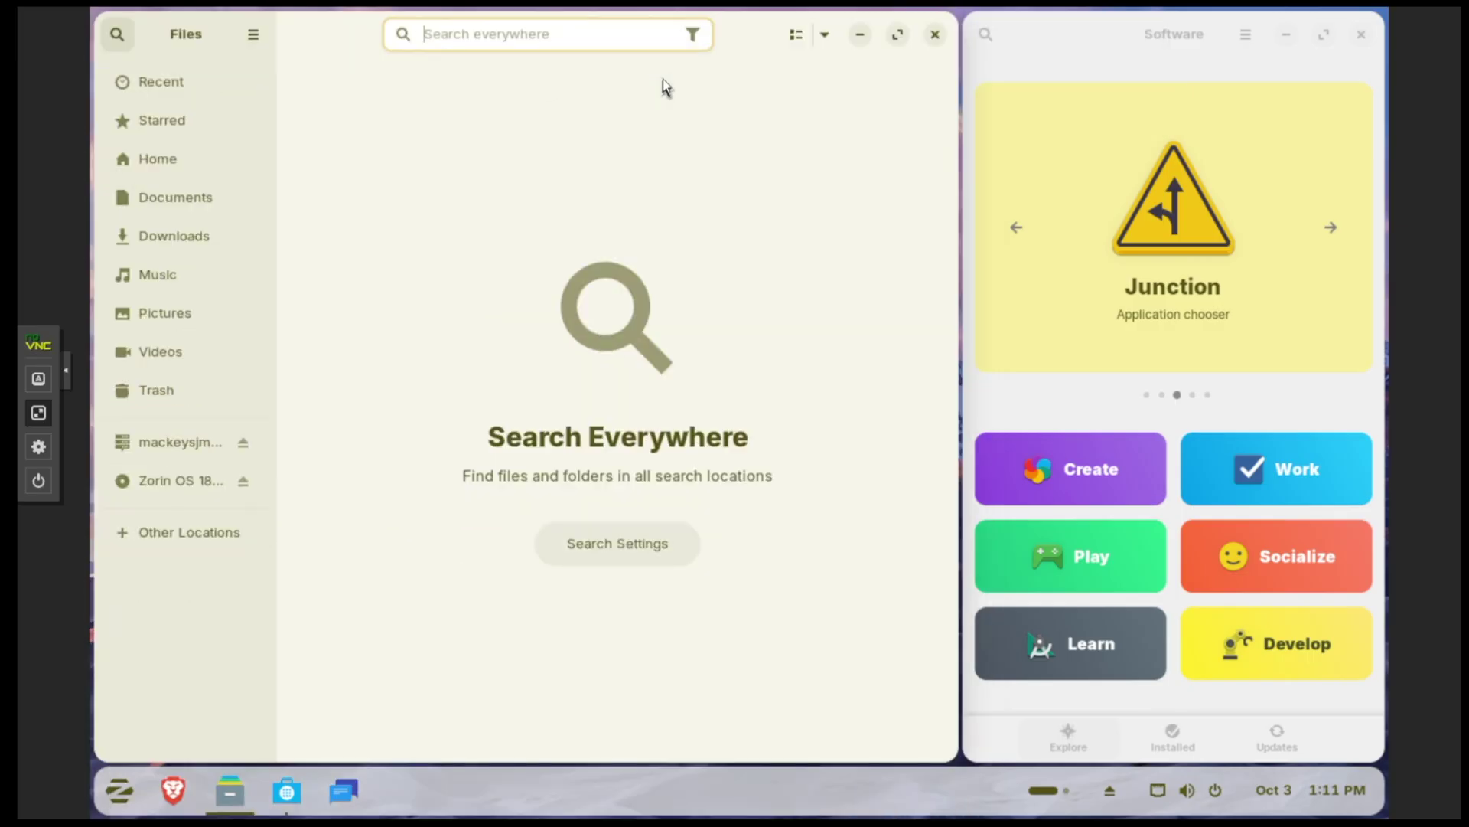
pyautogui.click(1094, 44)
pyautogui.moveTo(1095, 45); pyautogui.dragTo(971, 53)
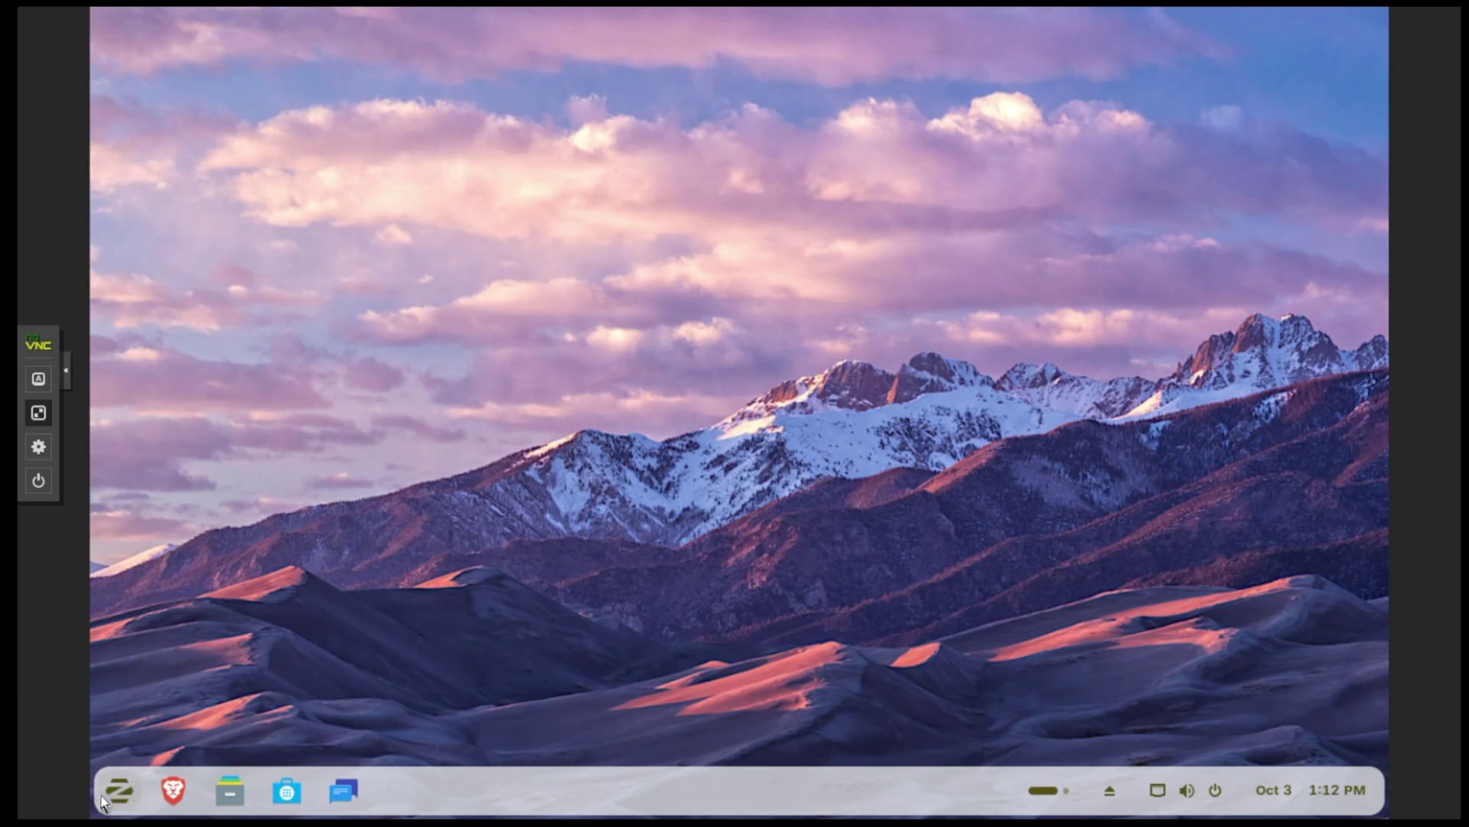
# - In Zorin Appearance, change the theme accent colour from blue to brown
pyautogui.click(116, 793)
pyautogui.click(449, 656)
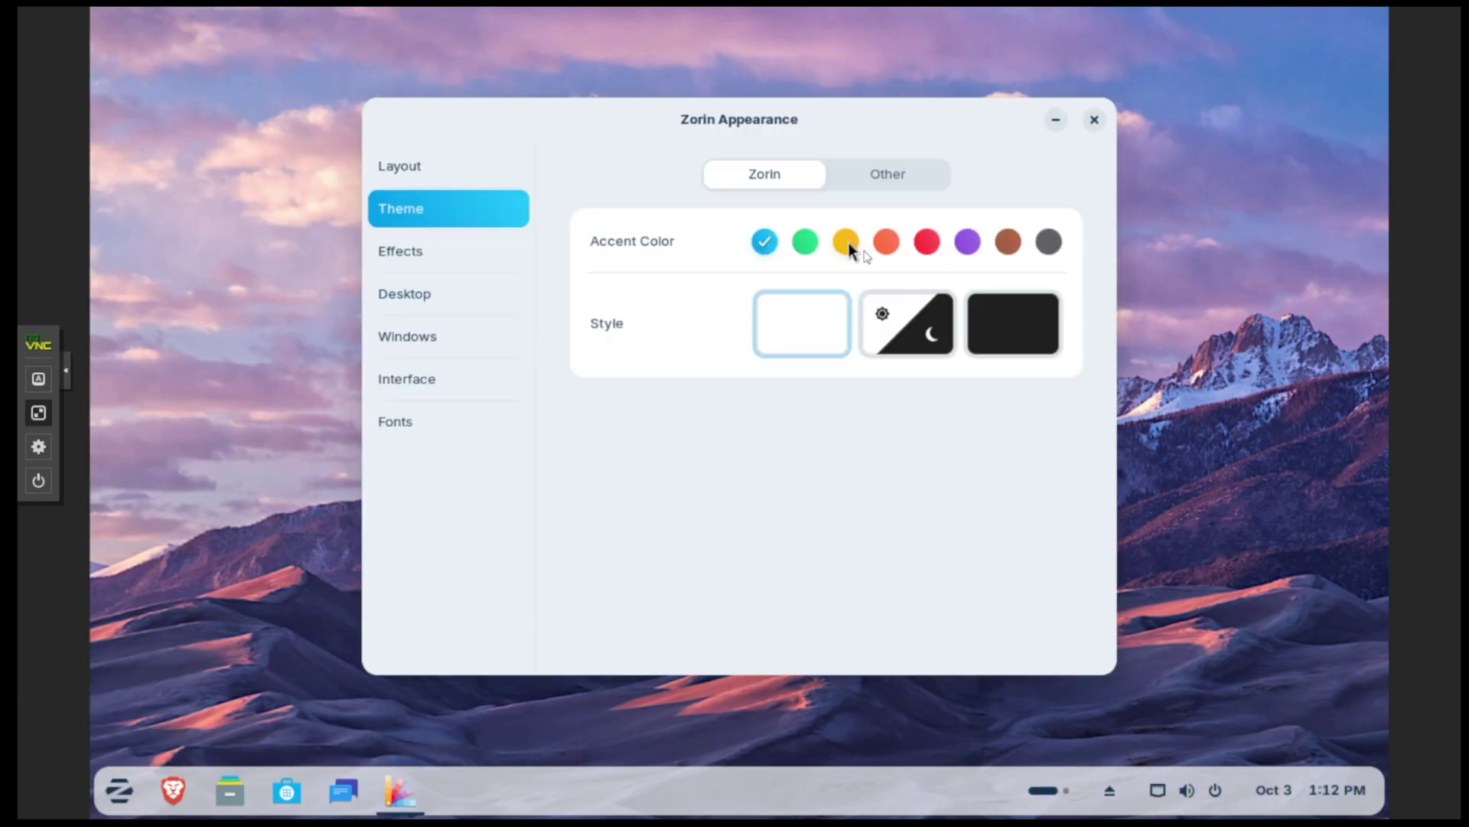
pyautogui.click(1008, 242)
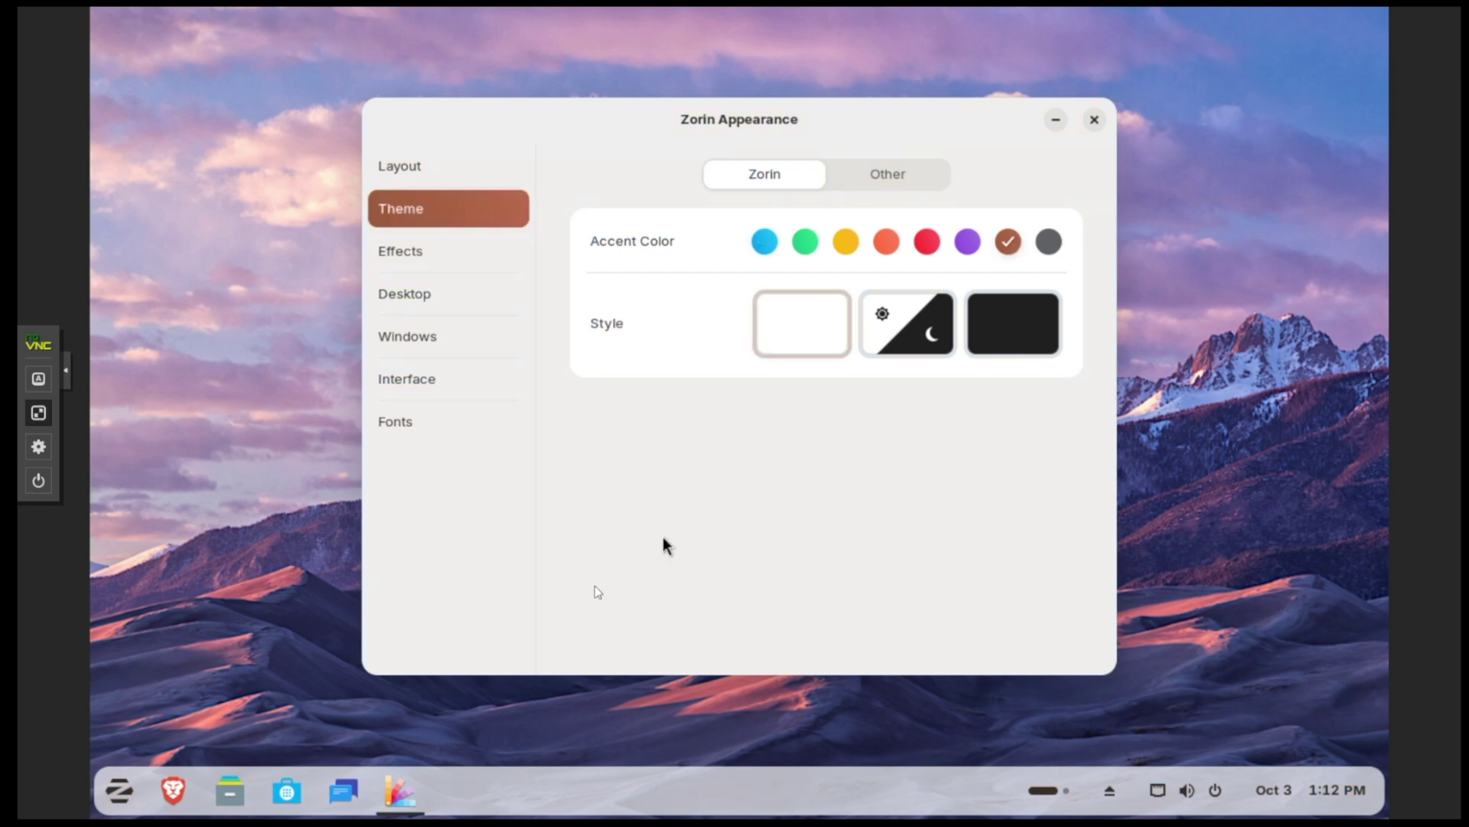
pyautogui.click(232, 796)
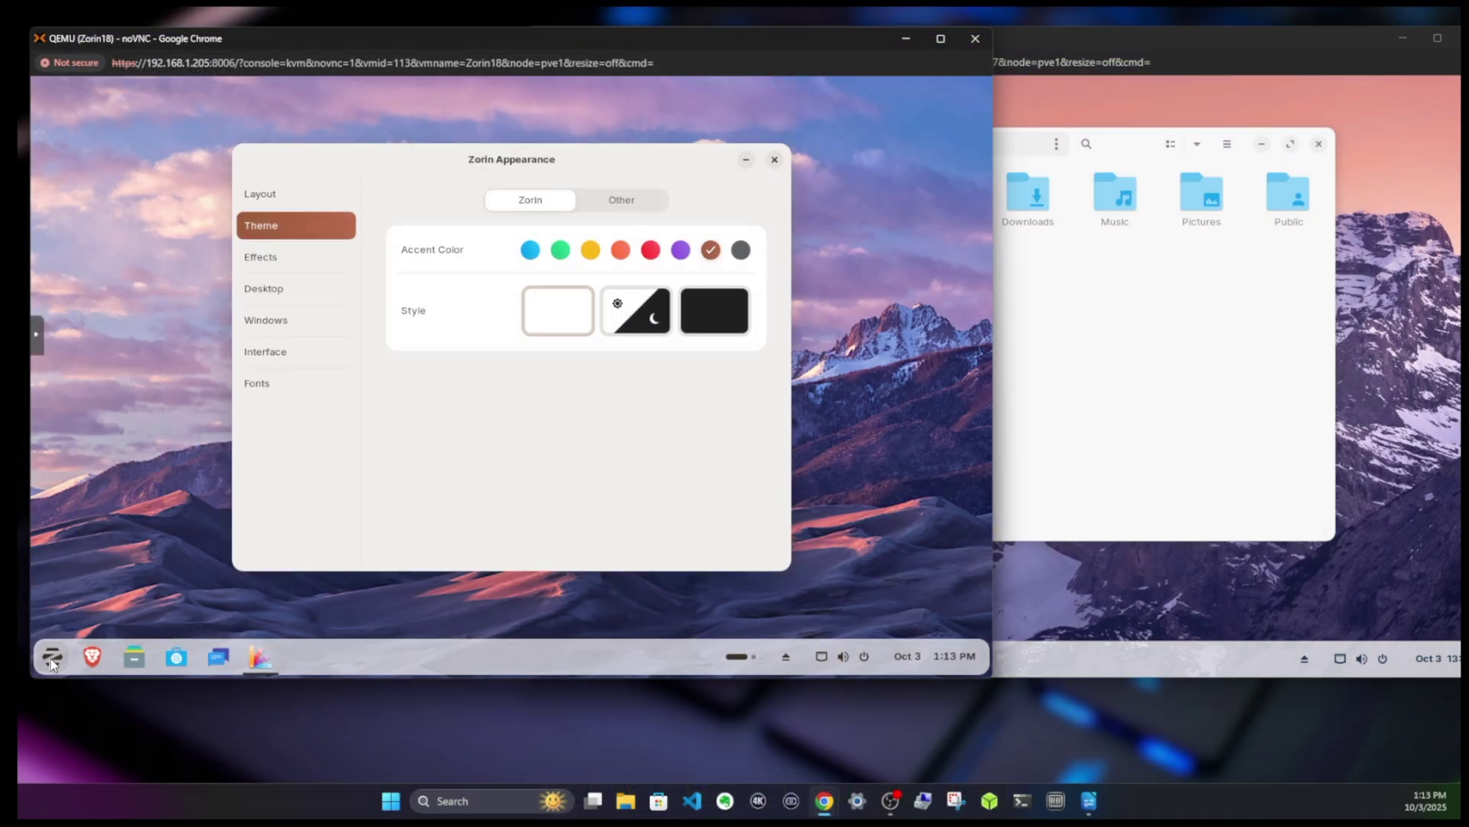
# - Launch the Camera app by searching 'ca' in the Zorin menu
pyautogui.click(52, 658)
pyautogui.write('ca')
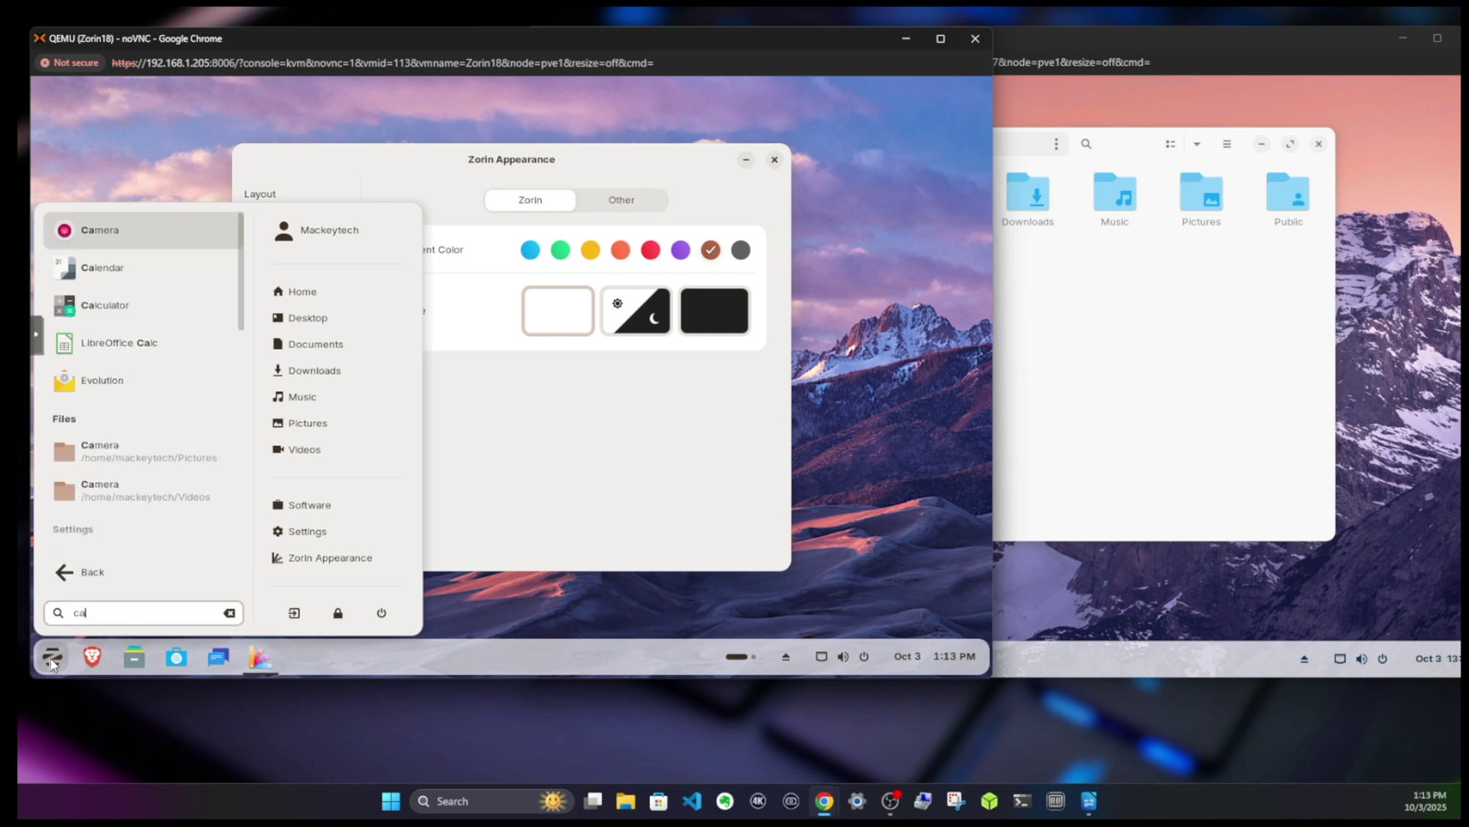
pyautogui.click(146, 236)
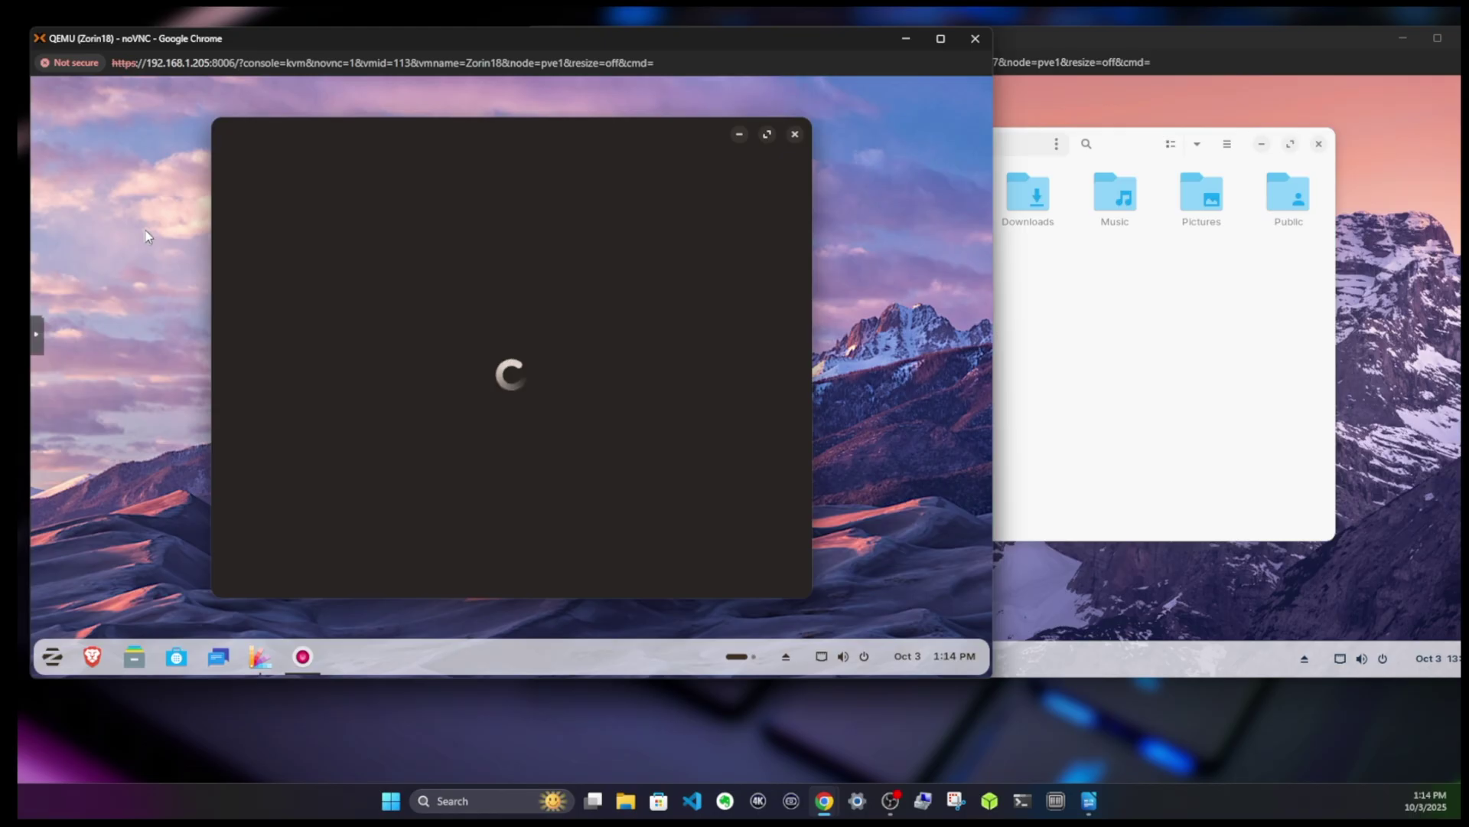
# - Compare Zorin 18 Camera with Zorin 17's Take a Photo window, moved right
pyautogui.click(1269, 367)
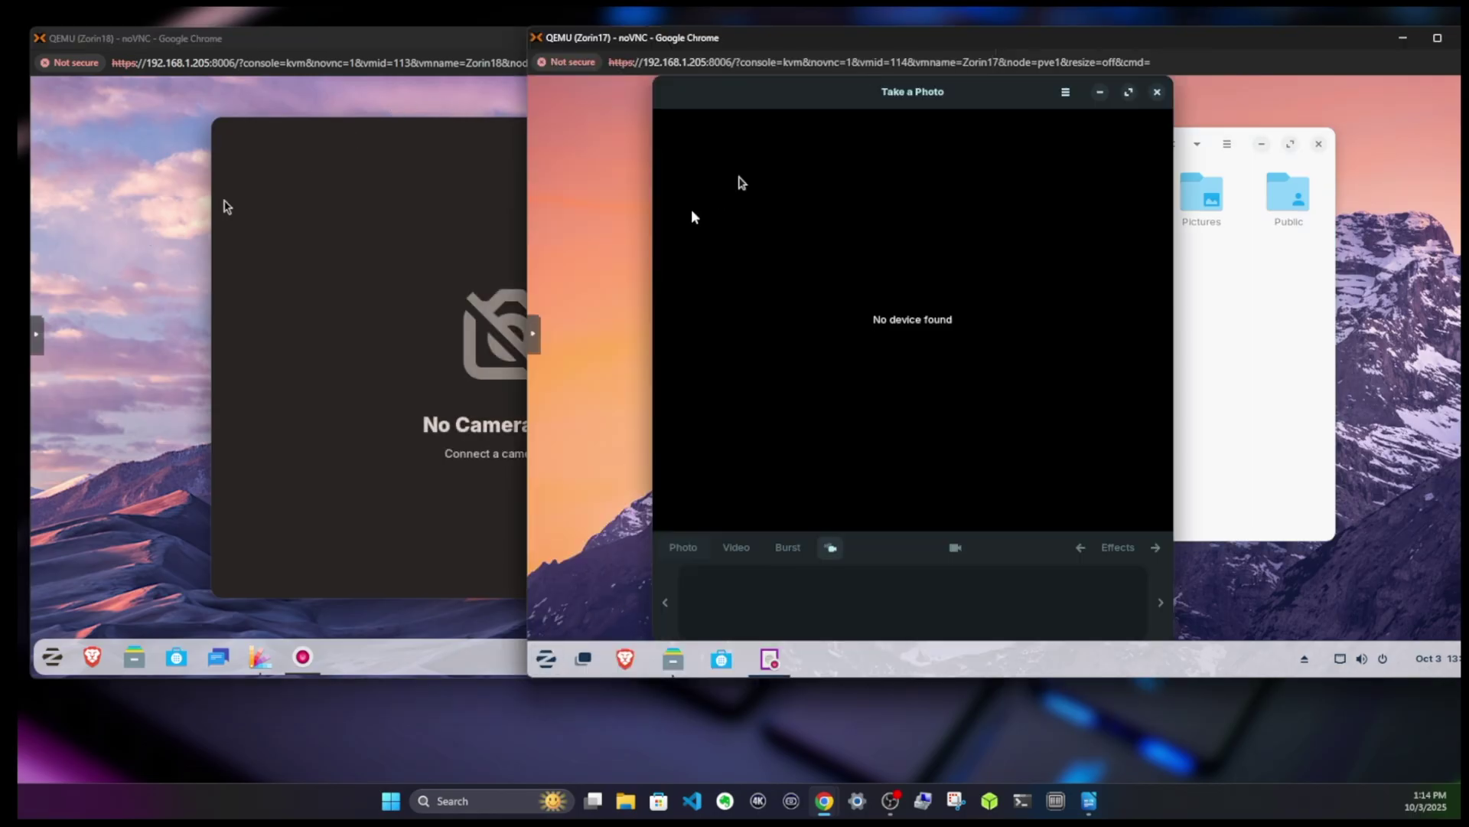
pyautogui.click(476, 243)
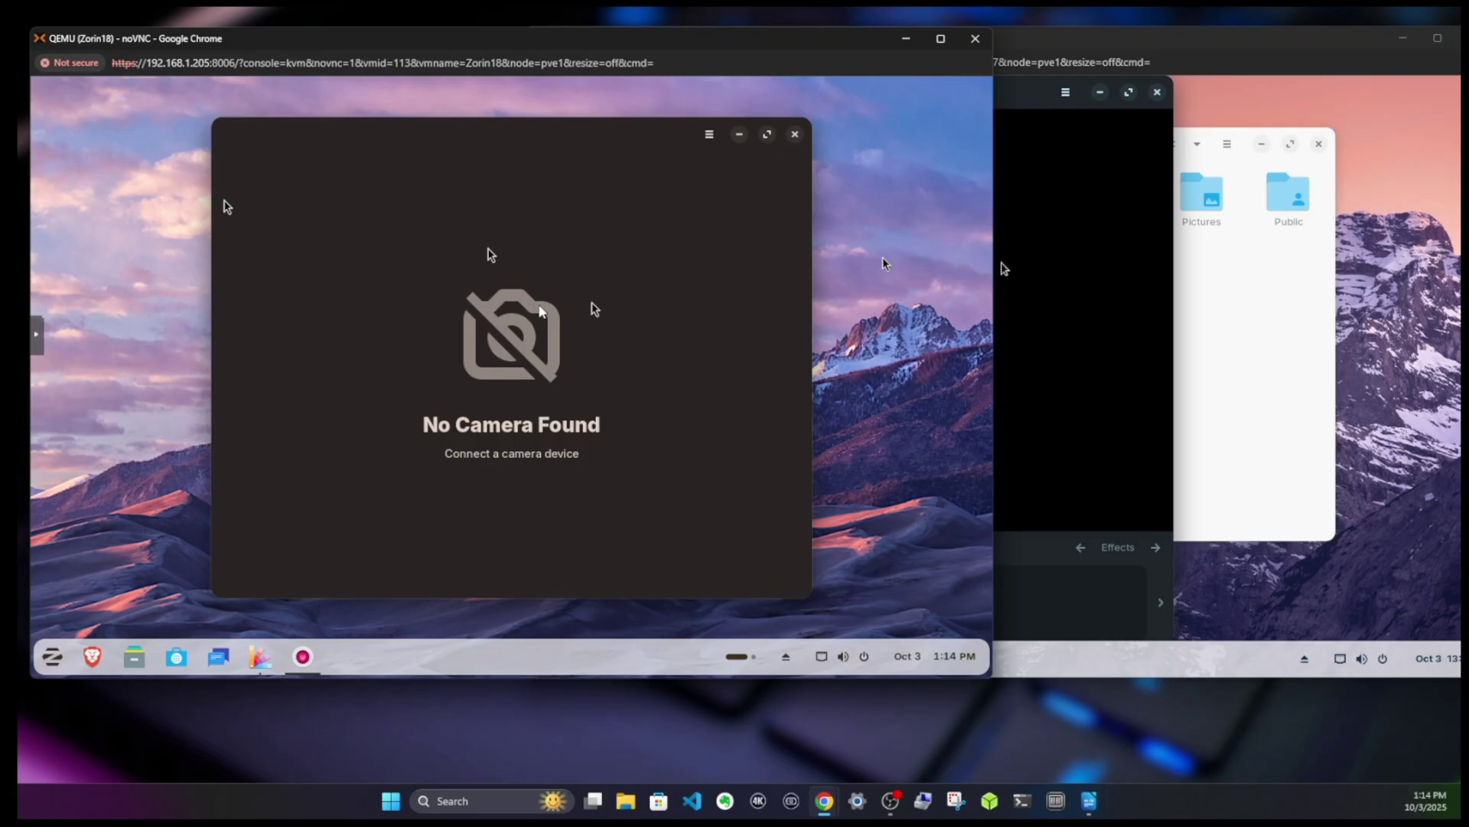
pyautogui.click(1092, 264)
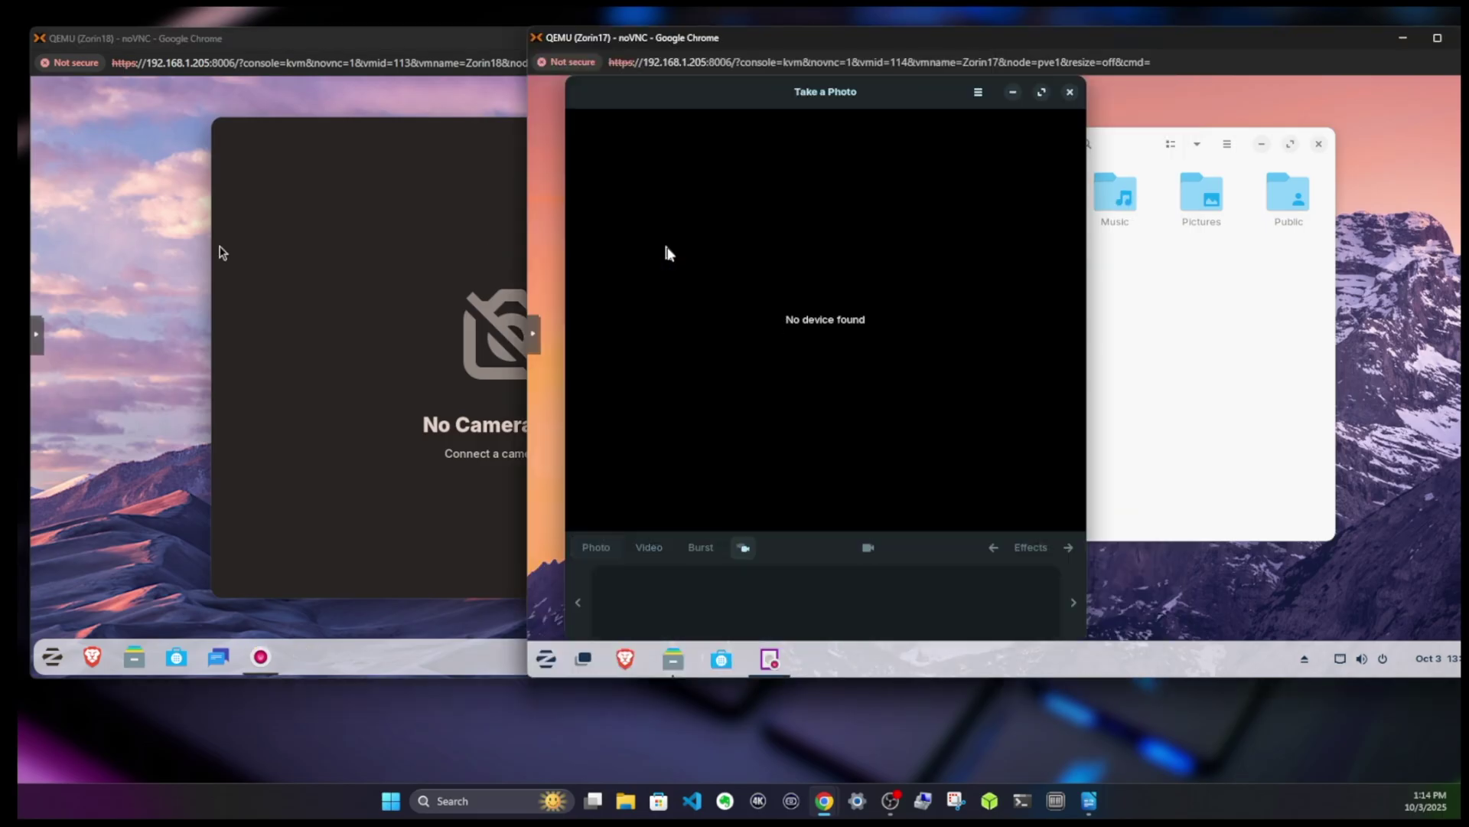
pyautogui.click(429, 224)
pyautogui.click(1056, 223)
pyautogui.moveTo(735, 88); pyautogui.dragTo(884, 108)
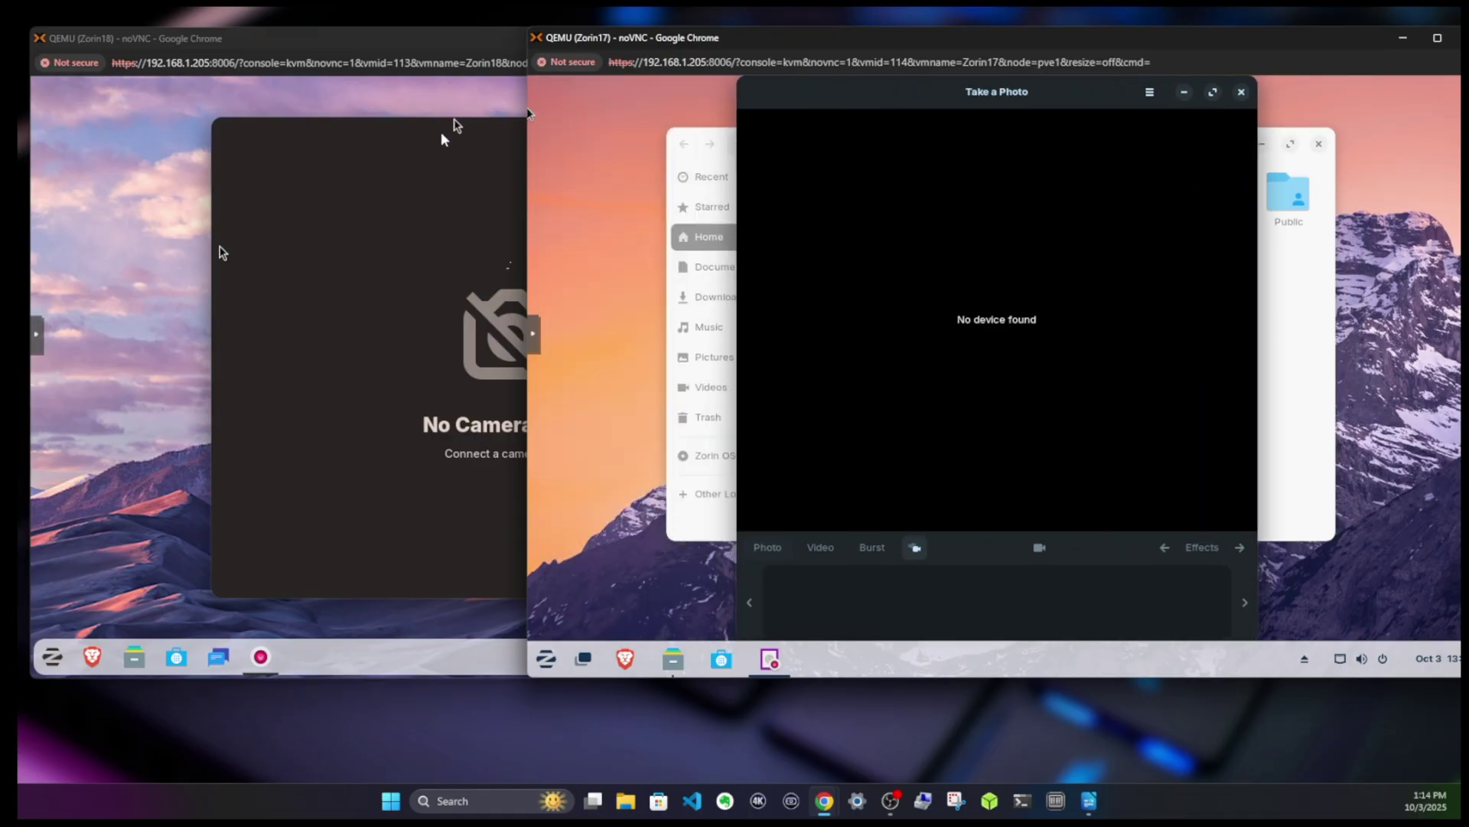
pyautogui.click(452, 122)
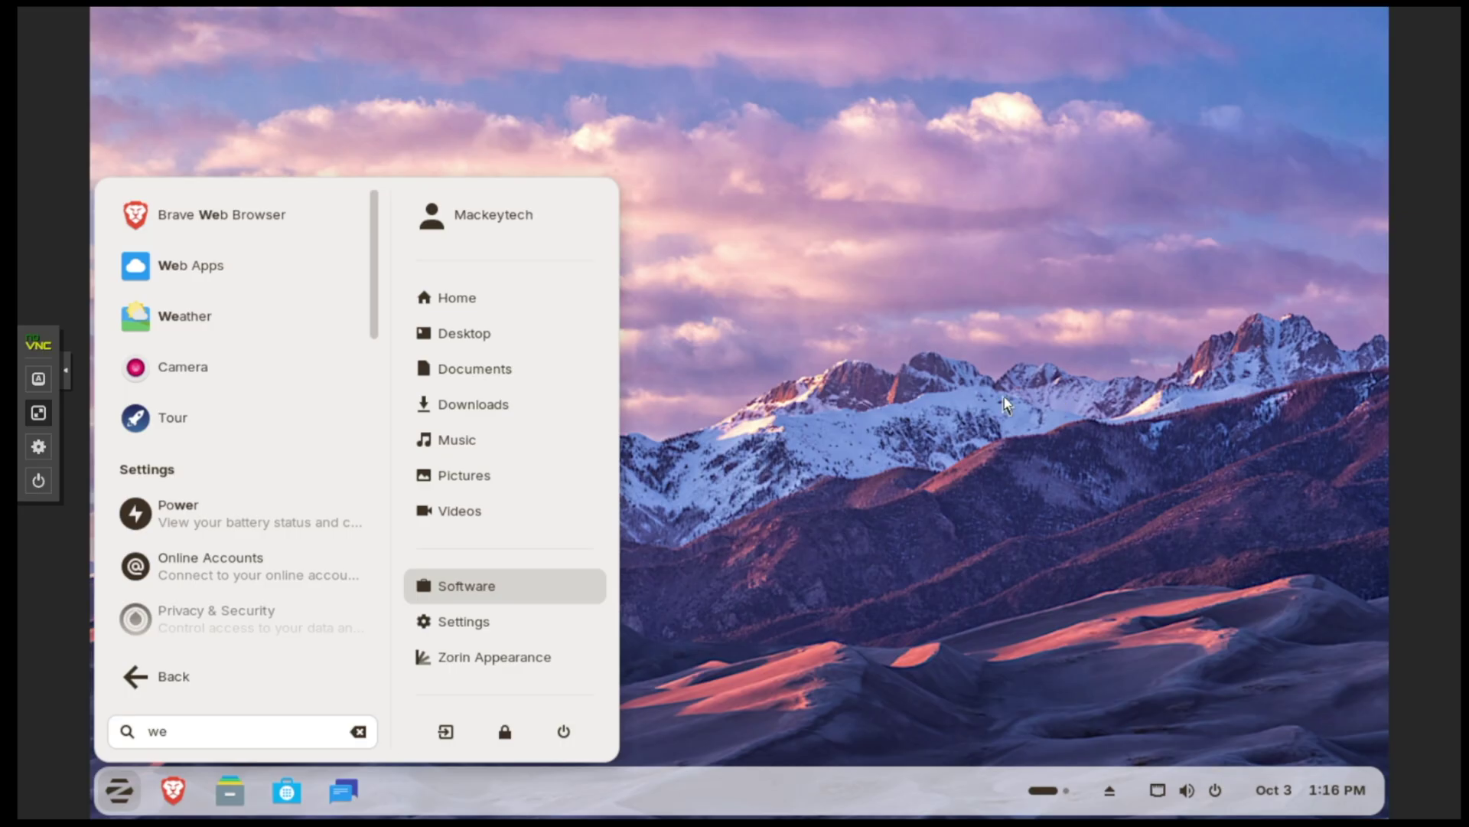
# - Launch Web Apps, select the Office entry, and return via a 'w' menu search
pyautogui.click(139, 268)
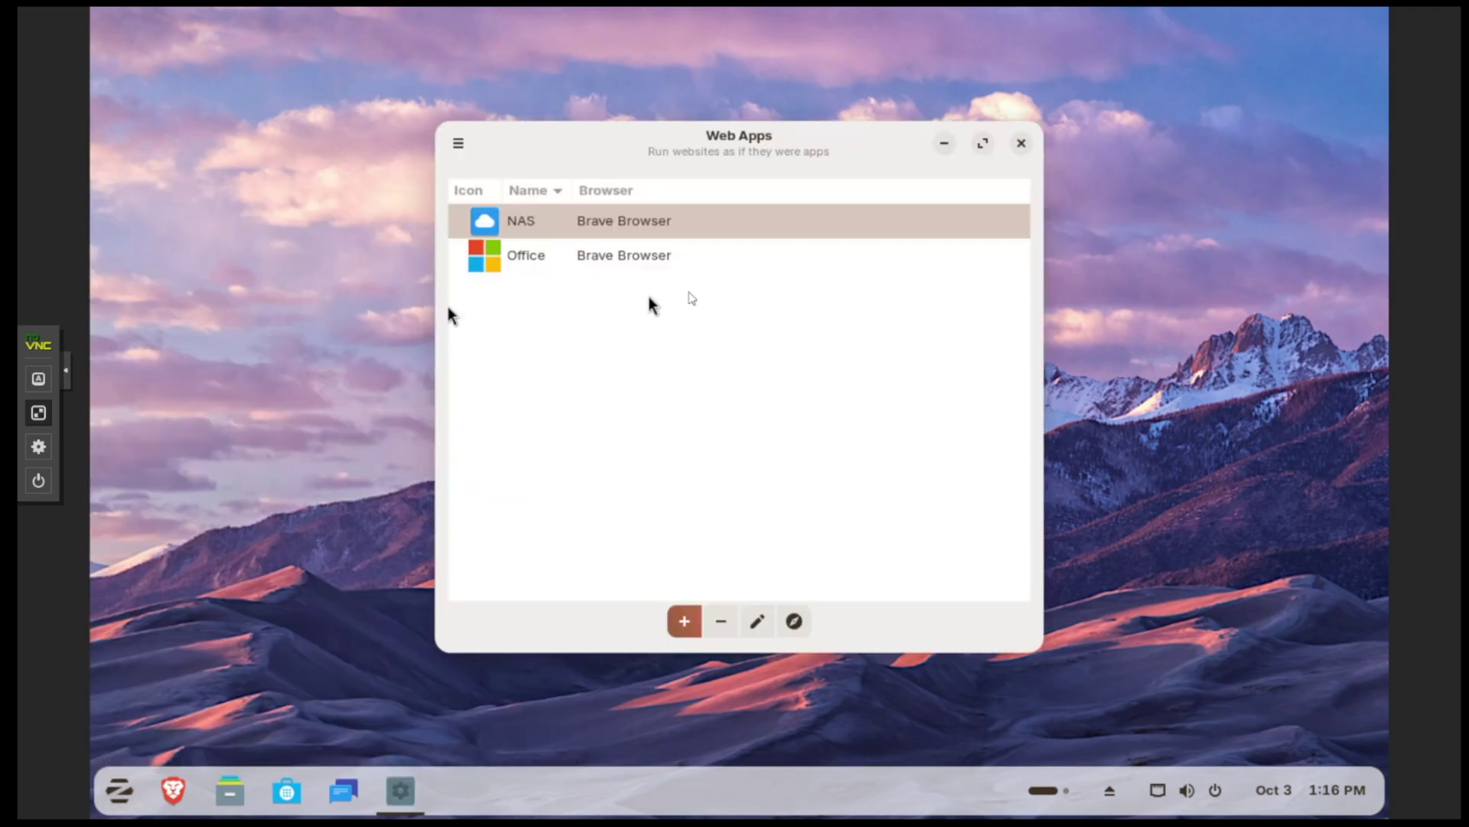
pyautogui.click(578, 260)
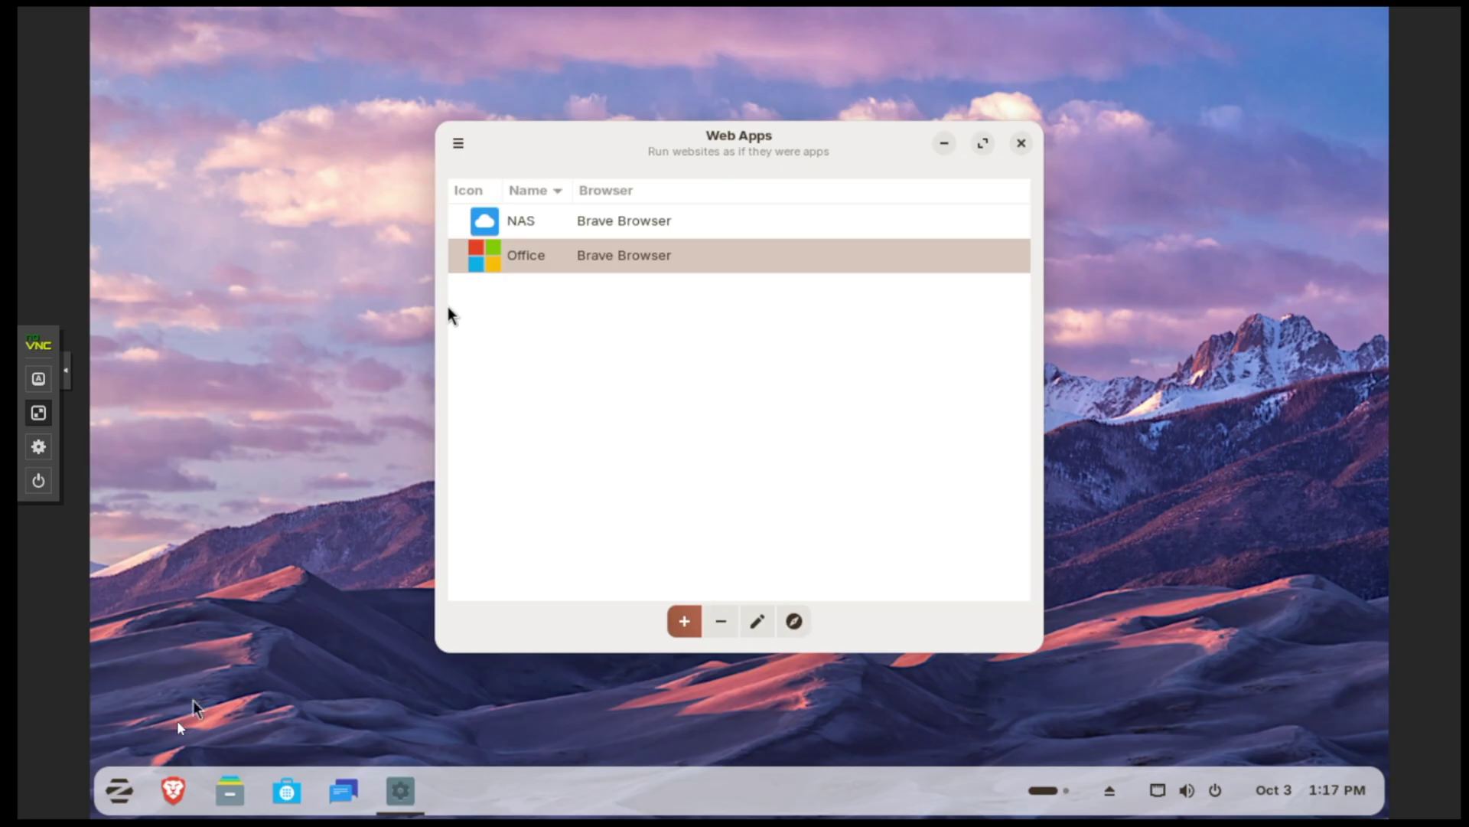
pyautogui.click(116, 794)
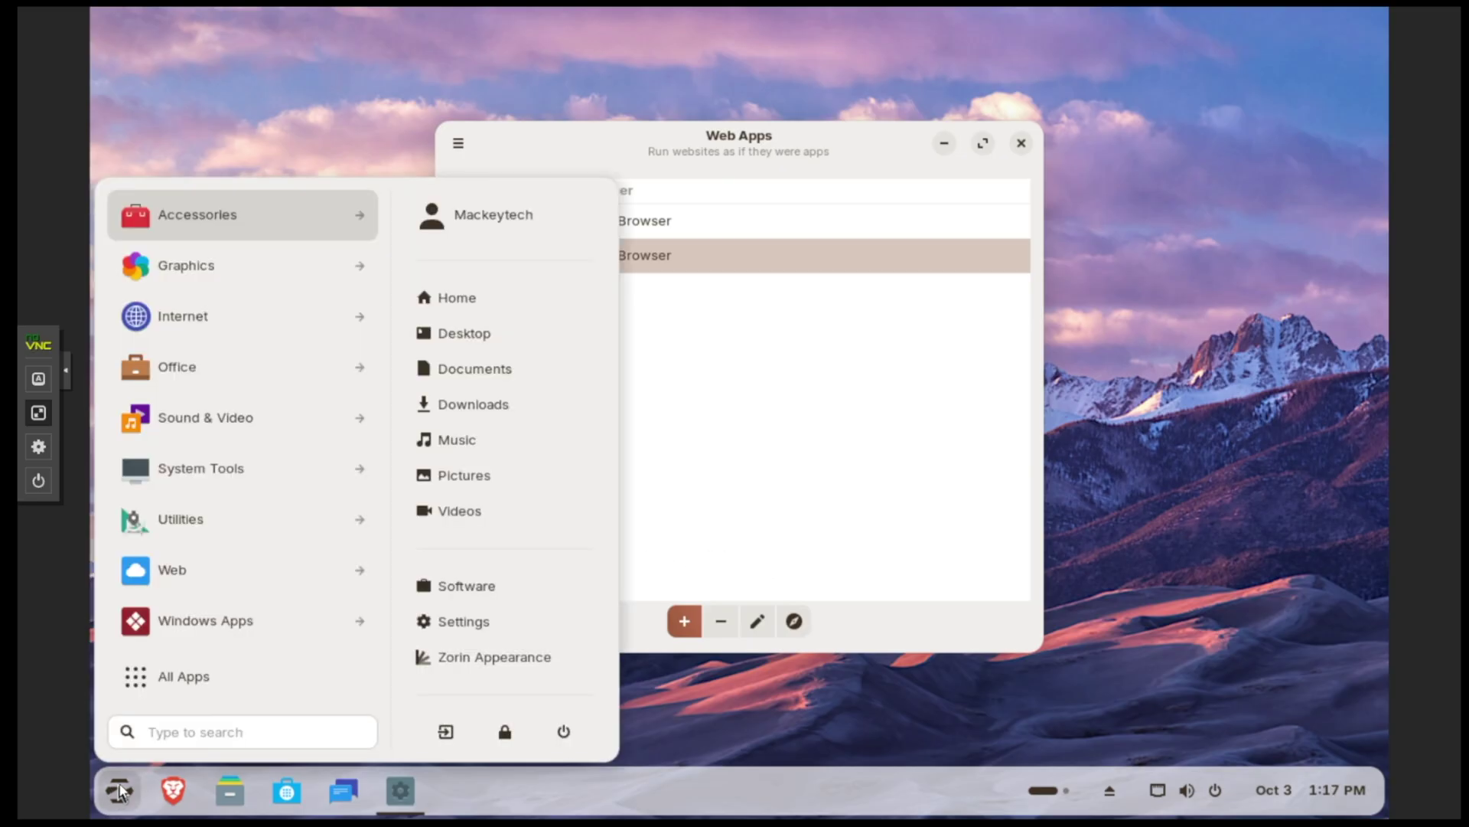
pyautogui.write('w')
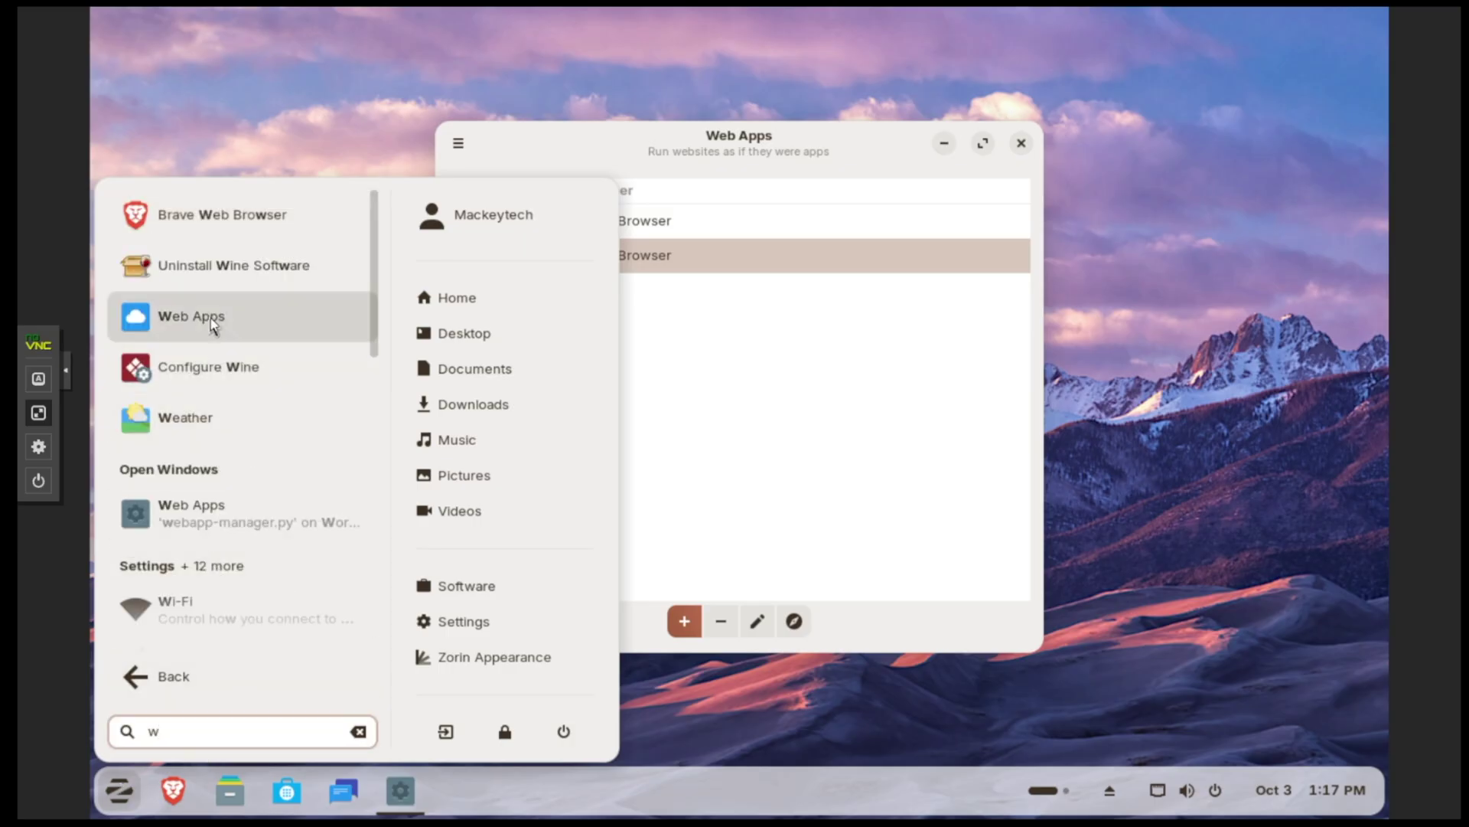
pyautogui.click(932, 364)
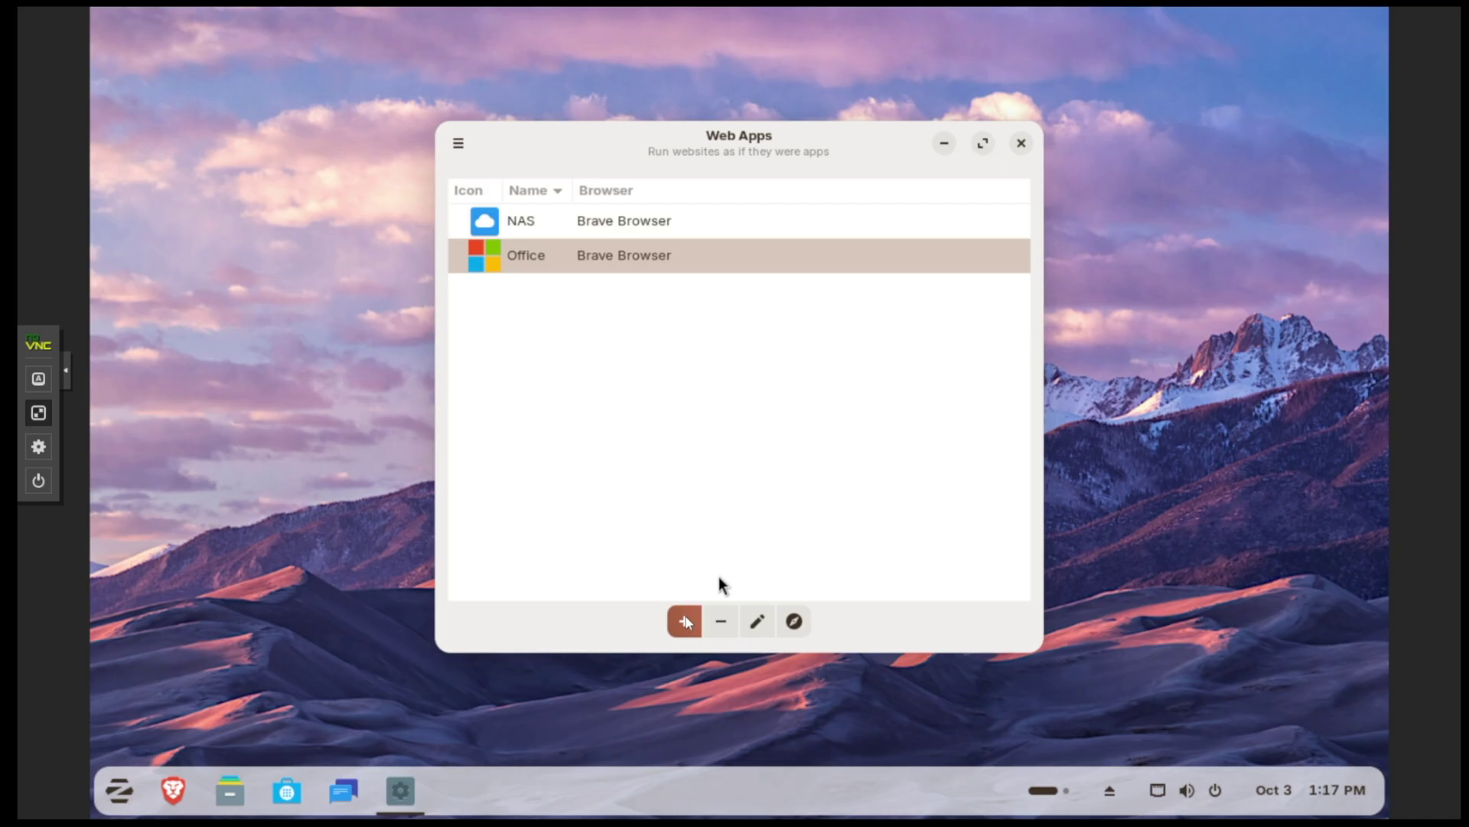
pyautogui.click(685, 622)
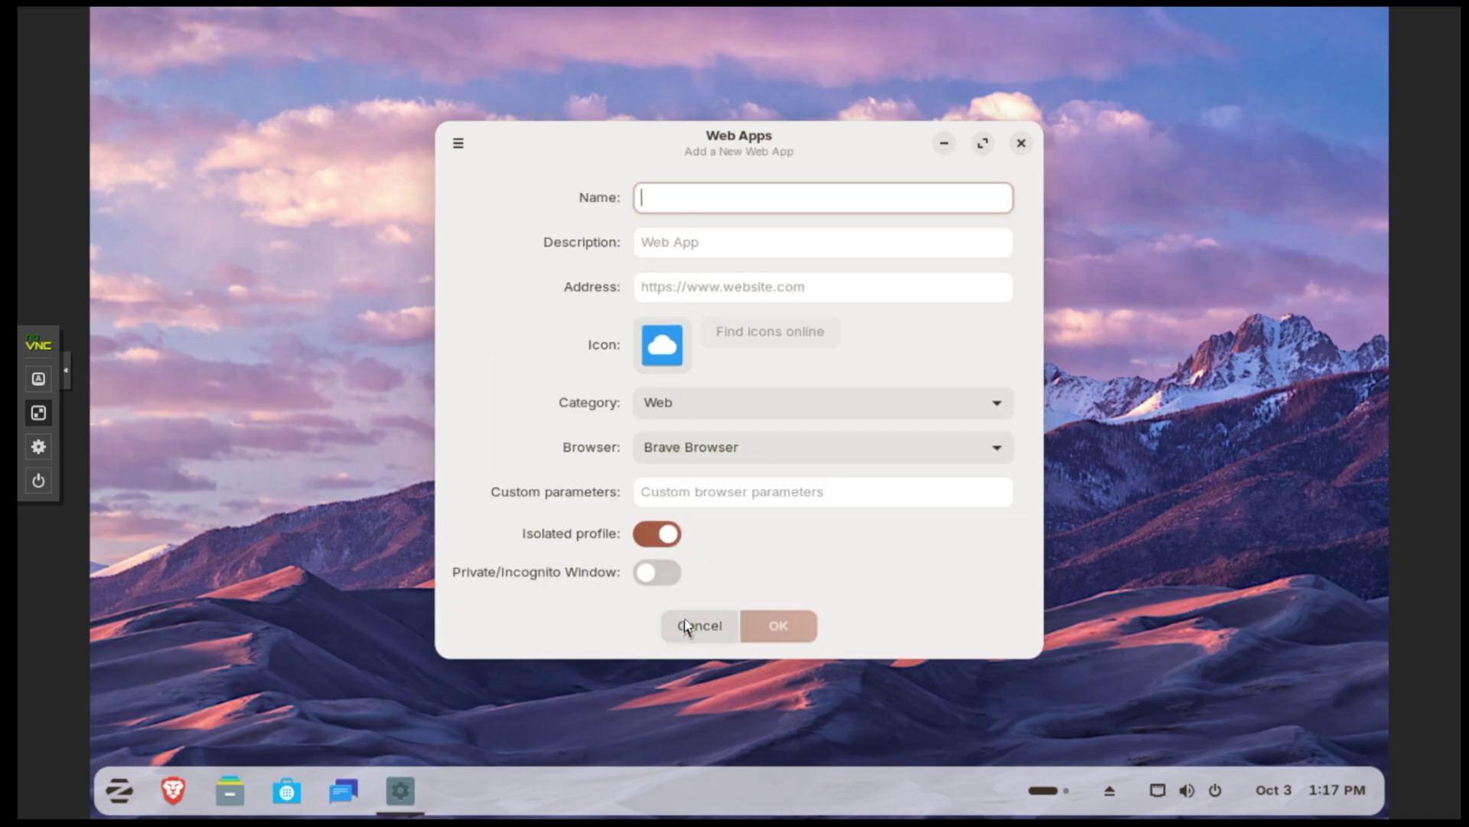
pyautogui.press('Tab')
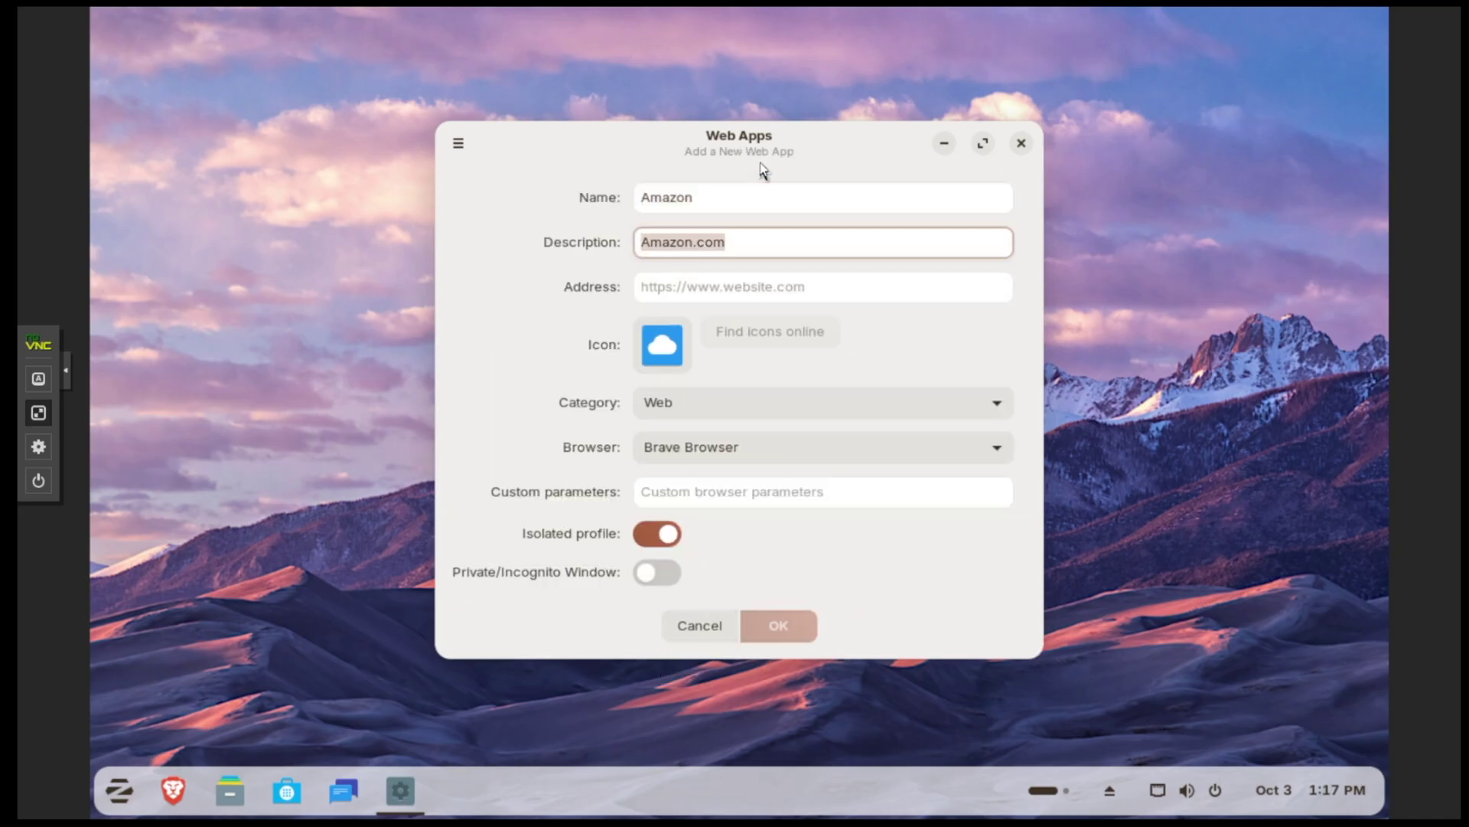
pyautogui.write('Shopping')
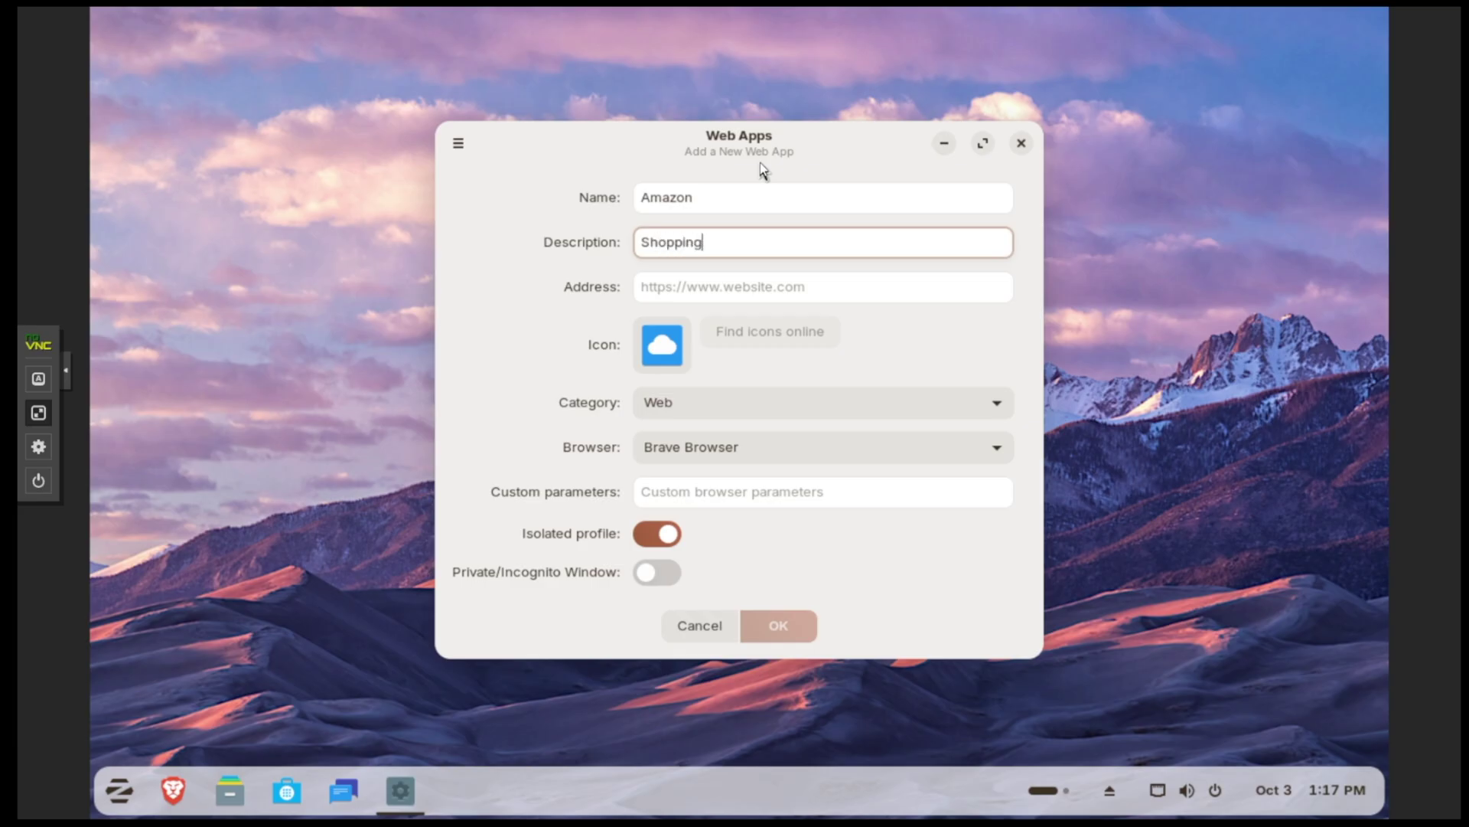
pyautogui.press('Tab')
pyautogui.write('www')
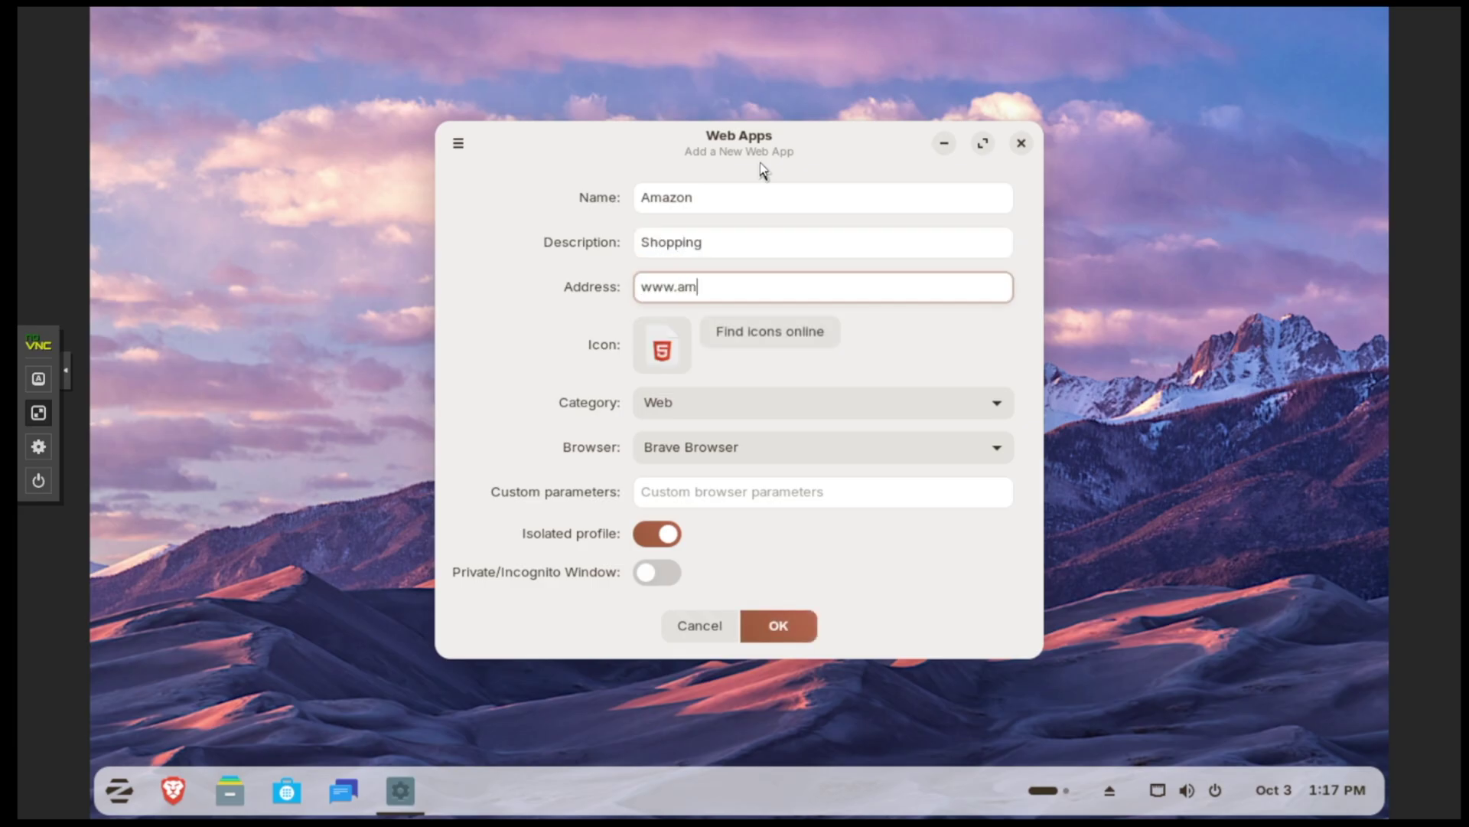
pyautogui.write('.amazon.com')
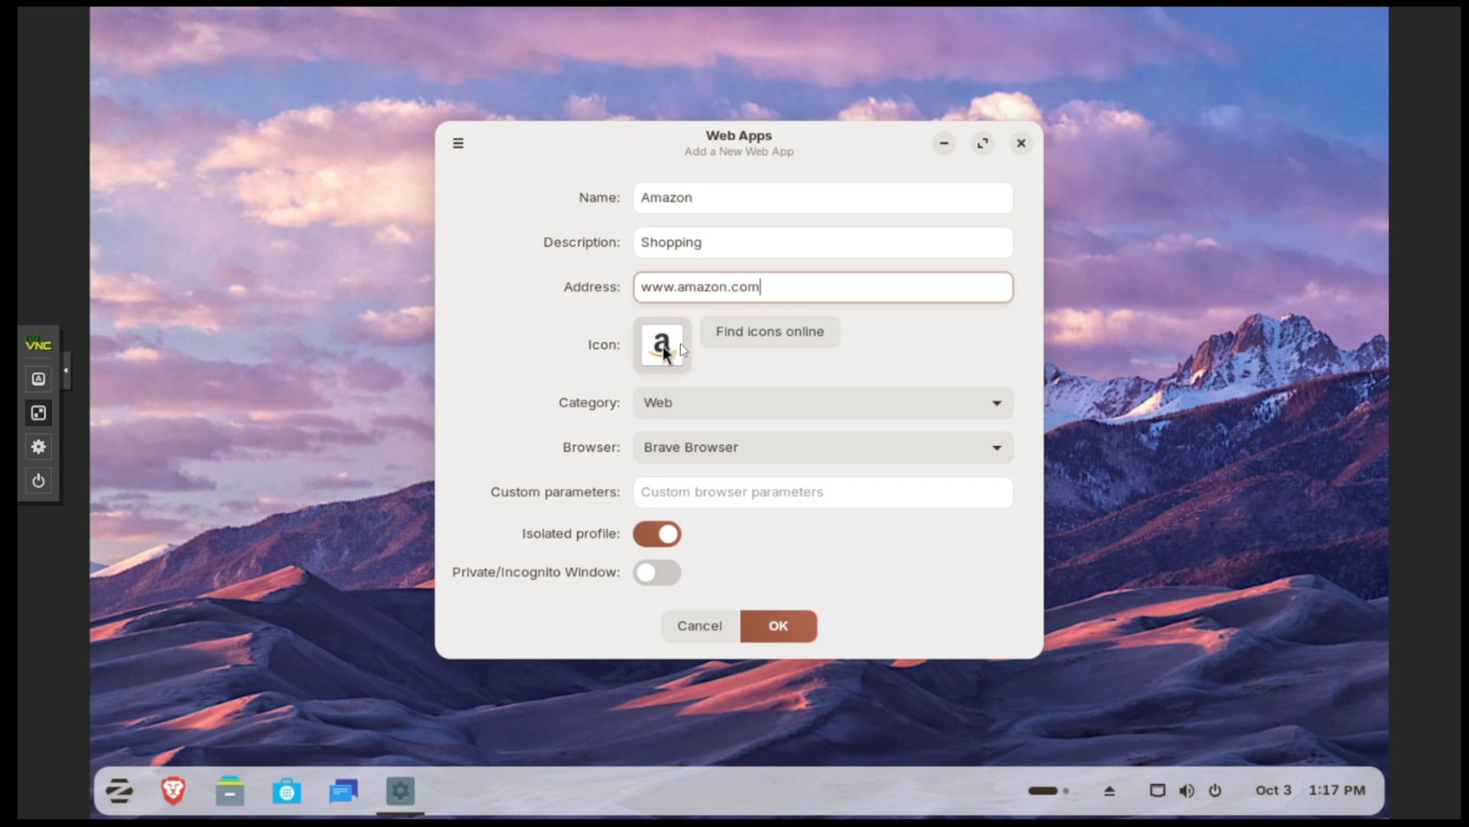
pyautogui.click(785, 336)
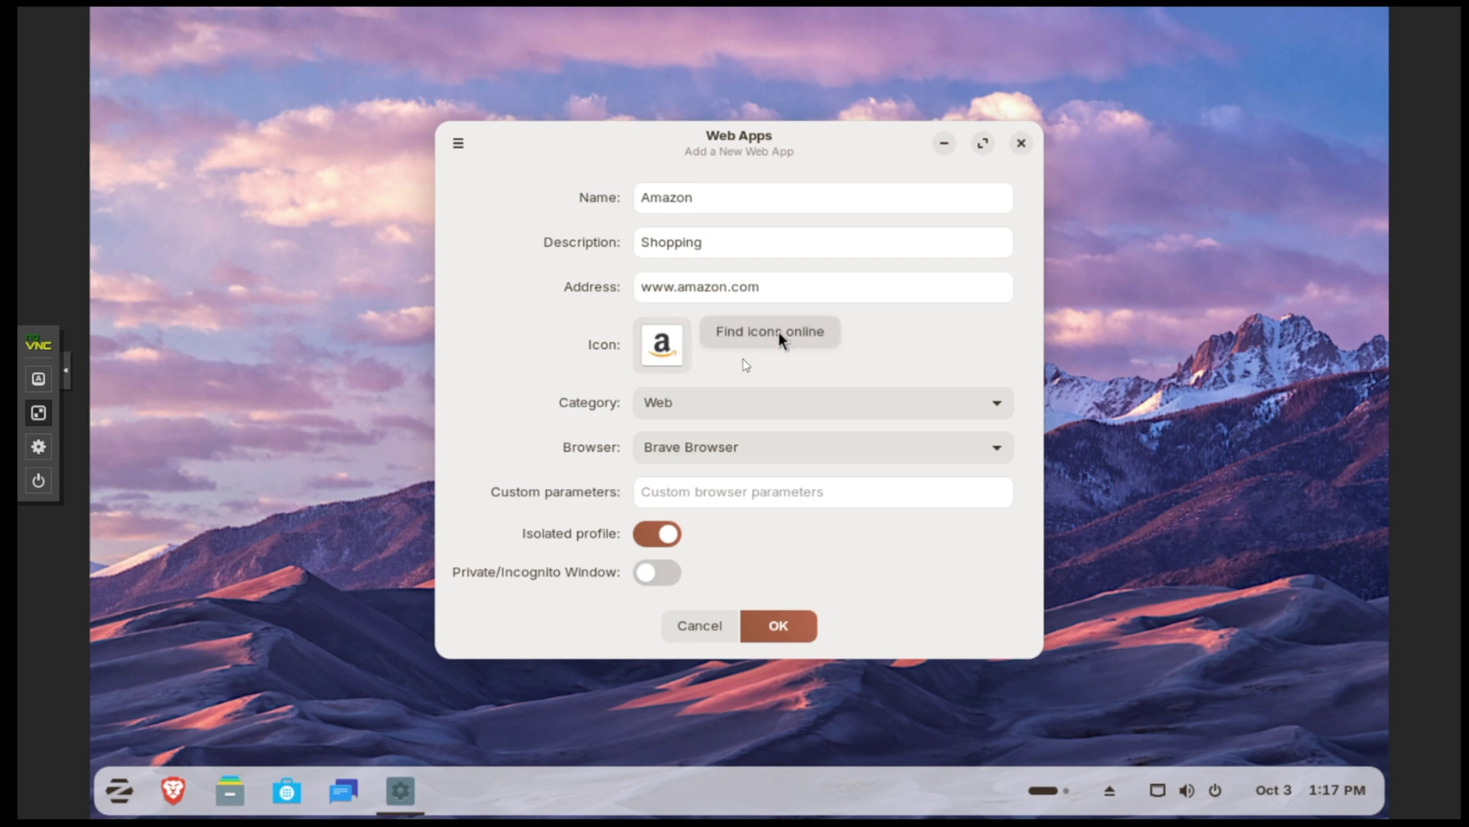
pyautogui.click(662, 345)
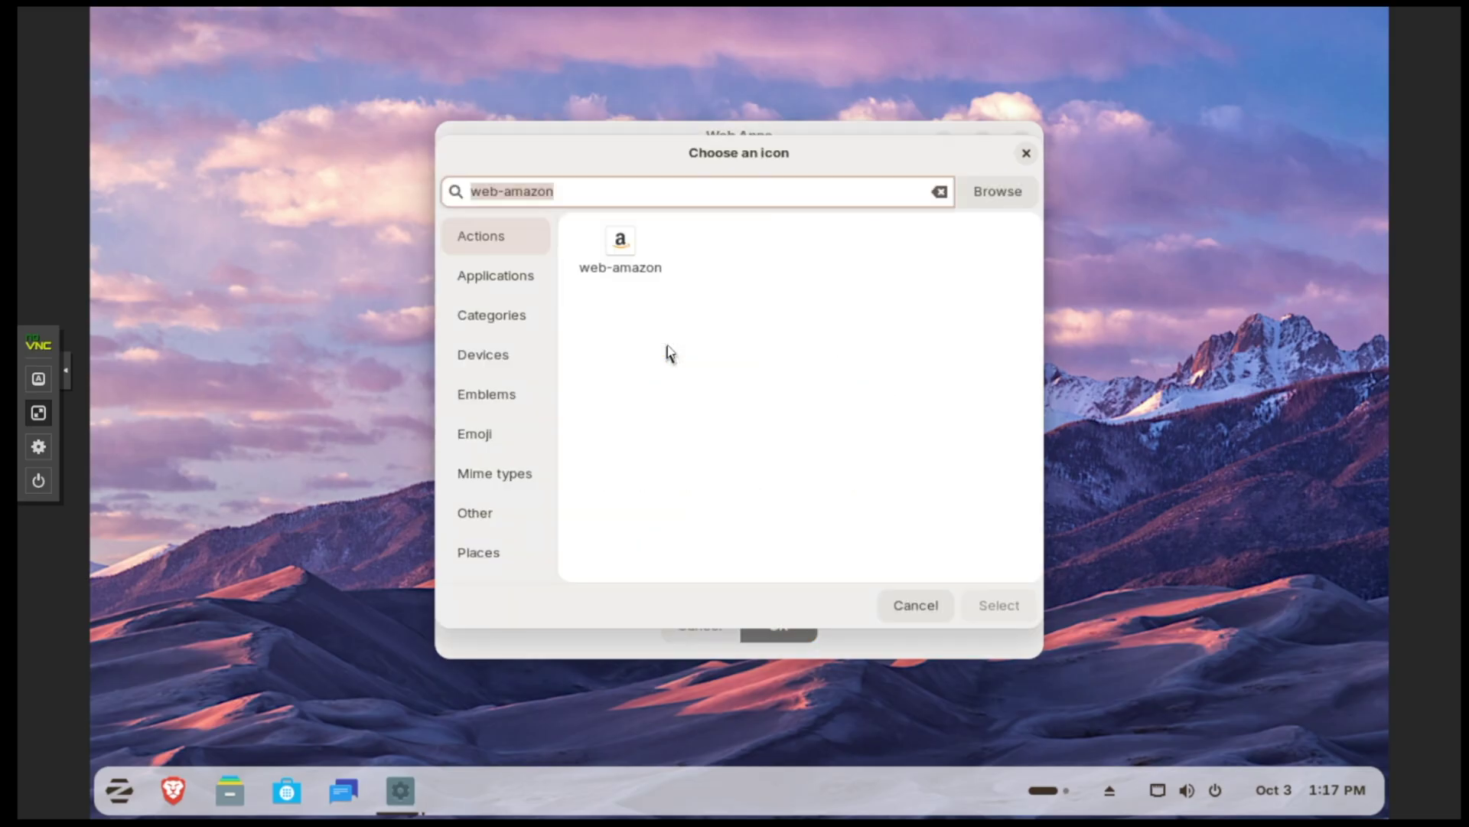
# - Clear the icon search and browse the Categories, Emoji, Other and Mime types icon sets
pyautogui.press('BackSpace')
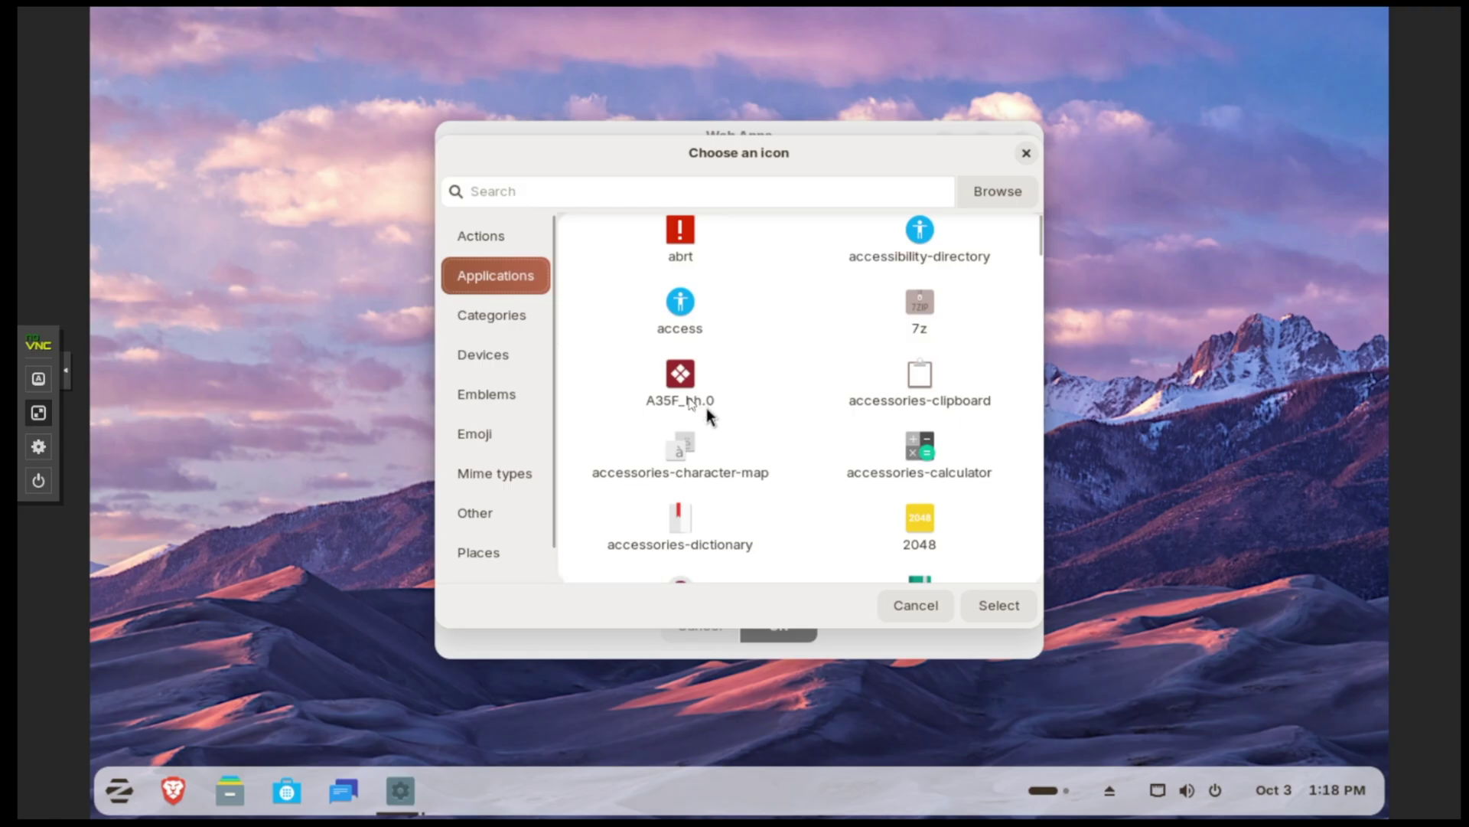
pyautogui.click(491, 398)
pyautogui.click(493, 437)
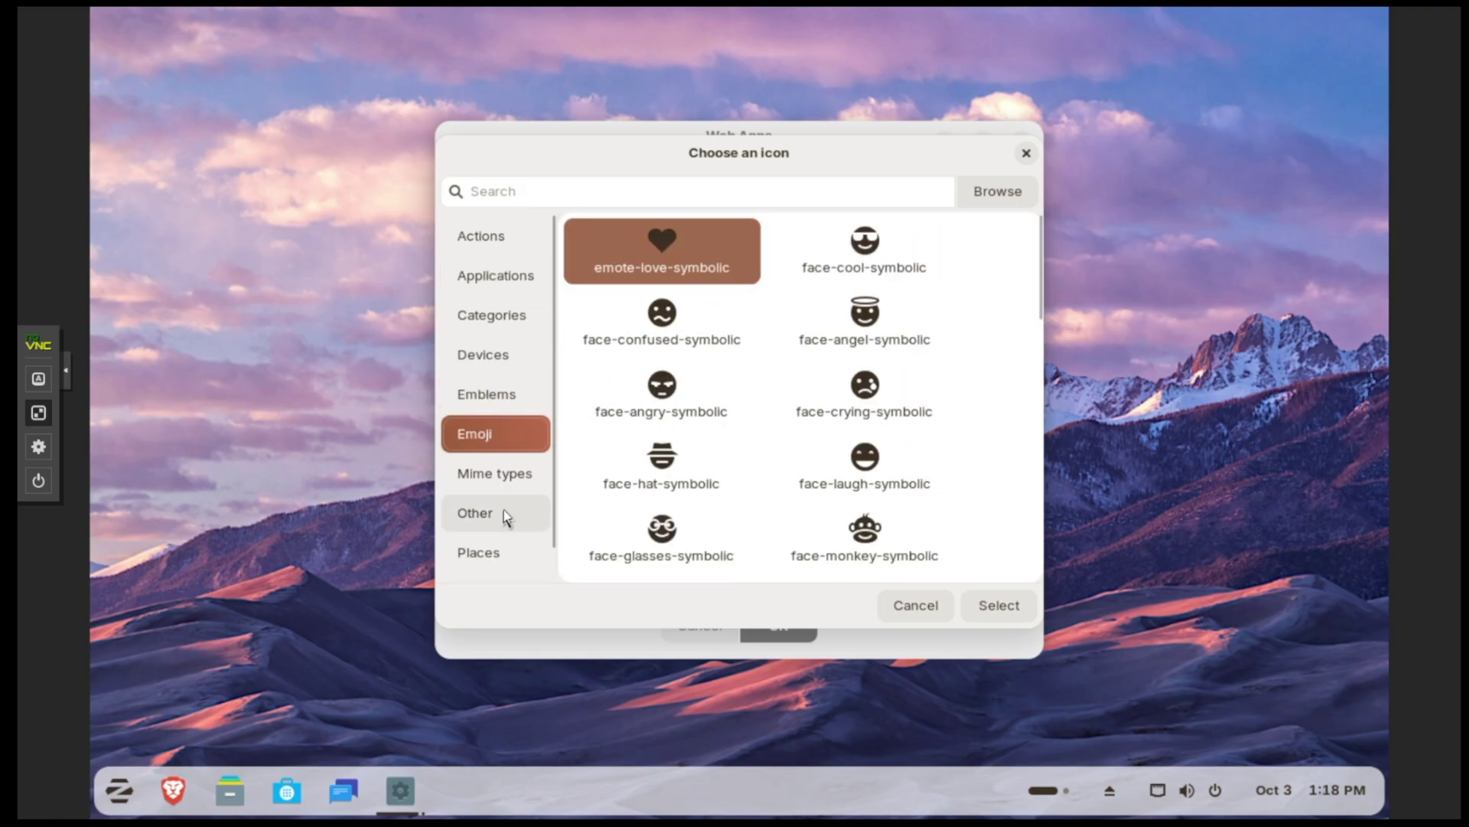
pyautogui.click(504, 511)
pyautogui.scroll(-3, 808, 438)
pyautogui.scroll(-10, 807, 437)
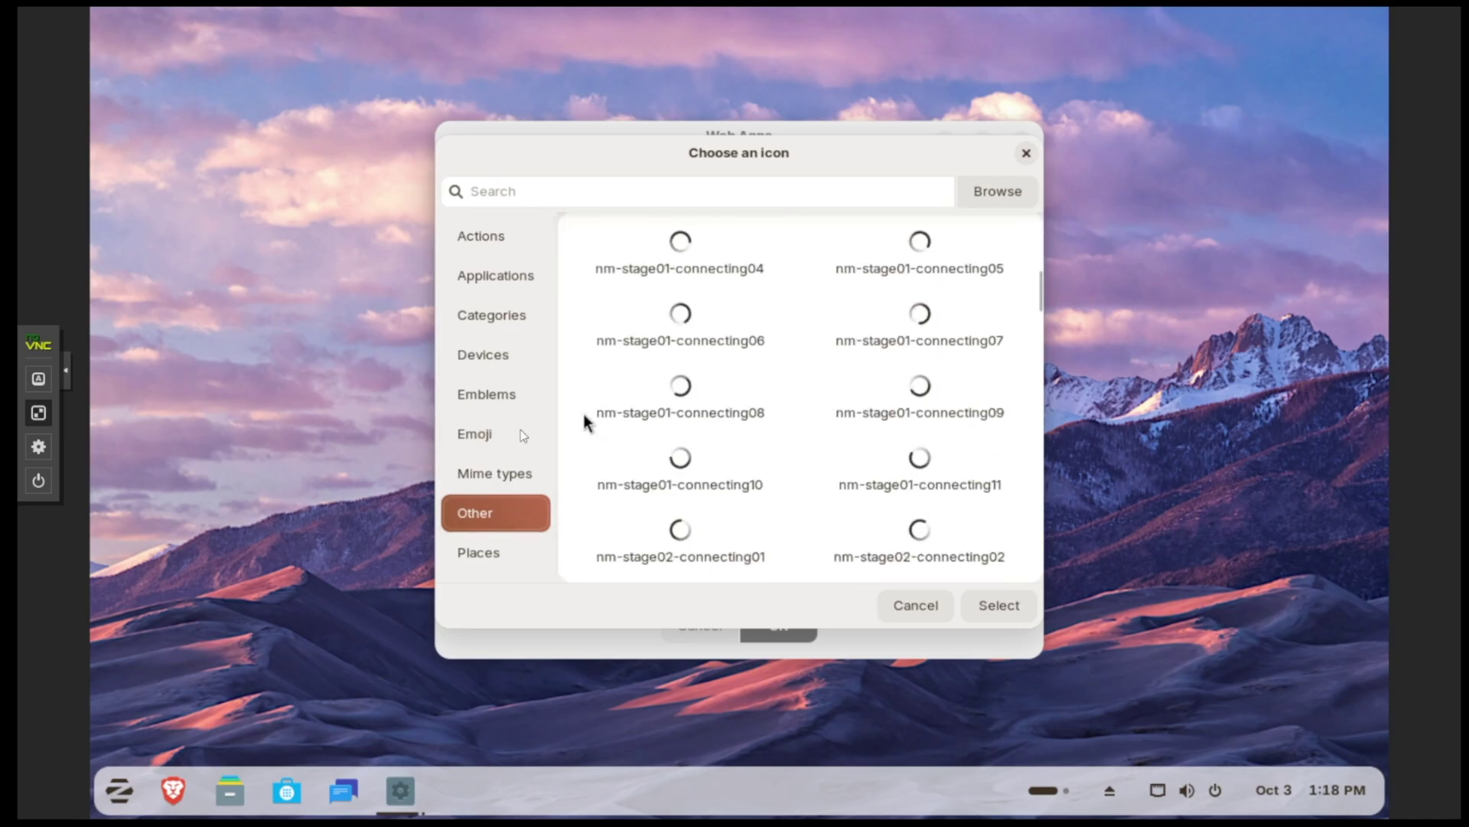
pyautogui.click(468, 474)
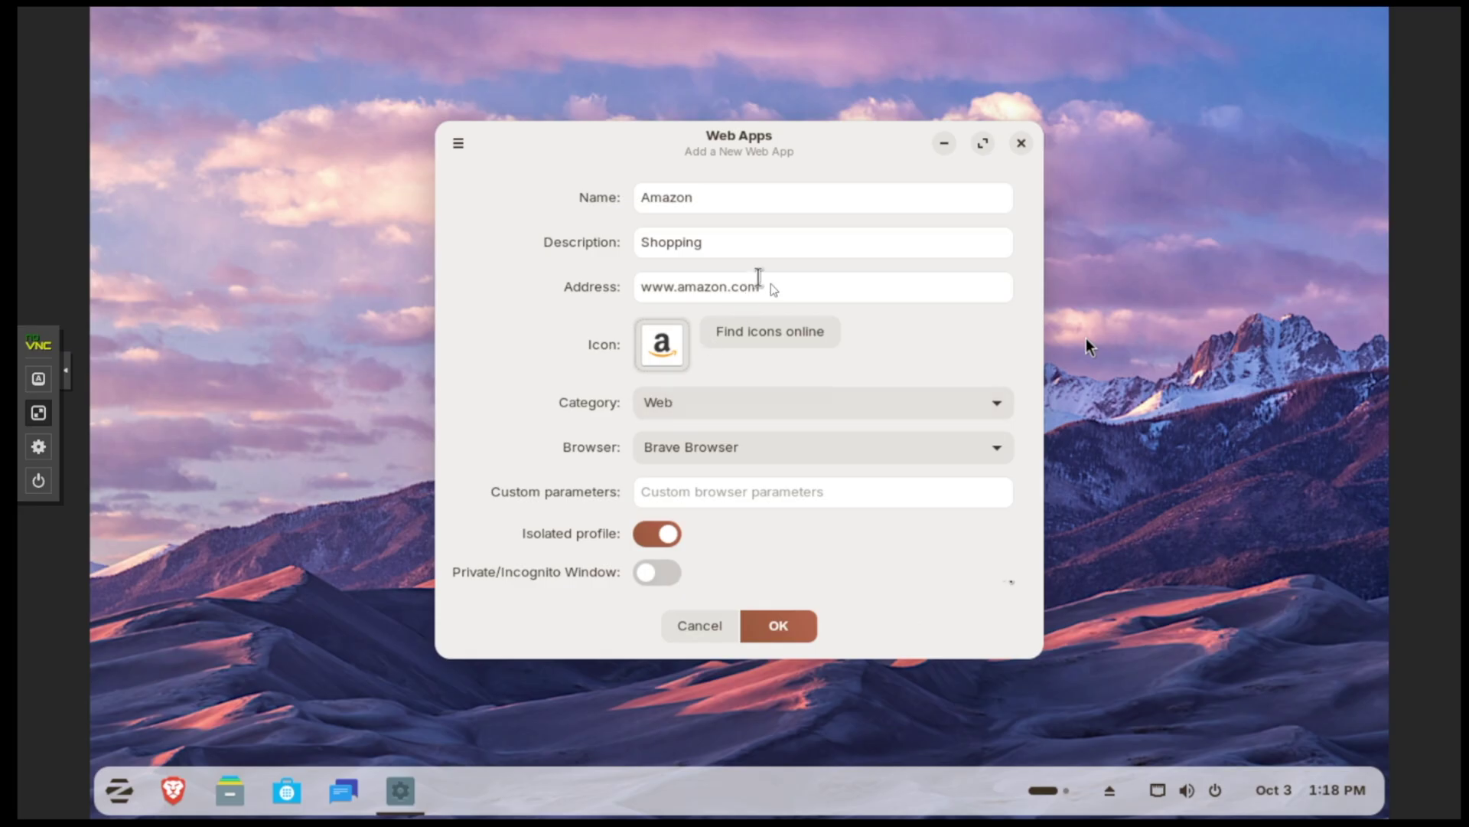
# - Save the Amazon web app with category Web, Brave Browser, and private window enabled
pyautogui.click(758, 279)
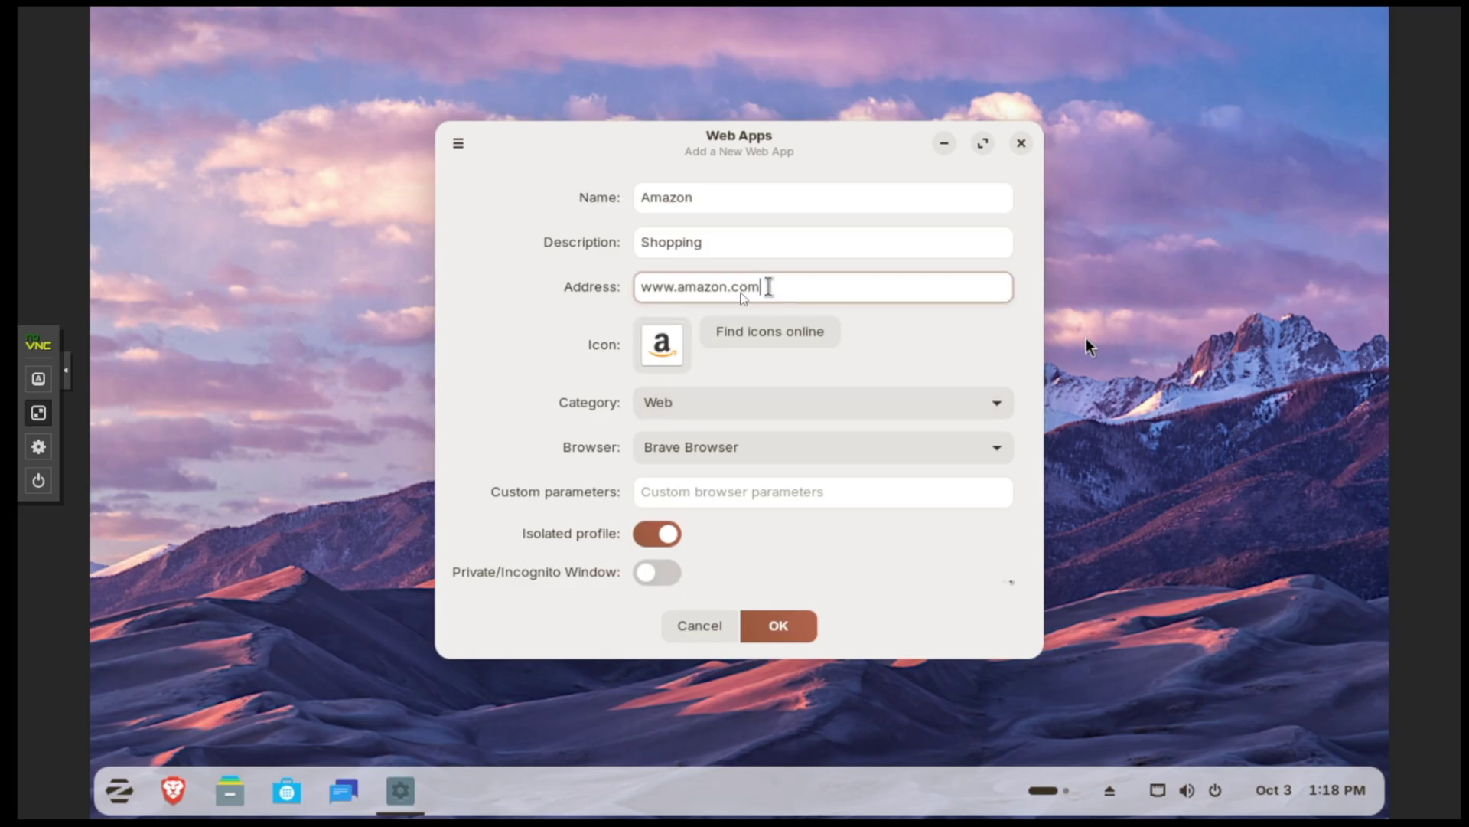
pyautogui.click(708, 405)
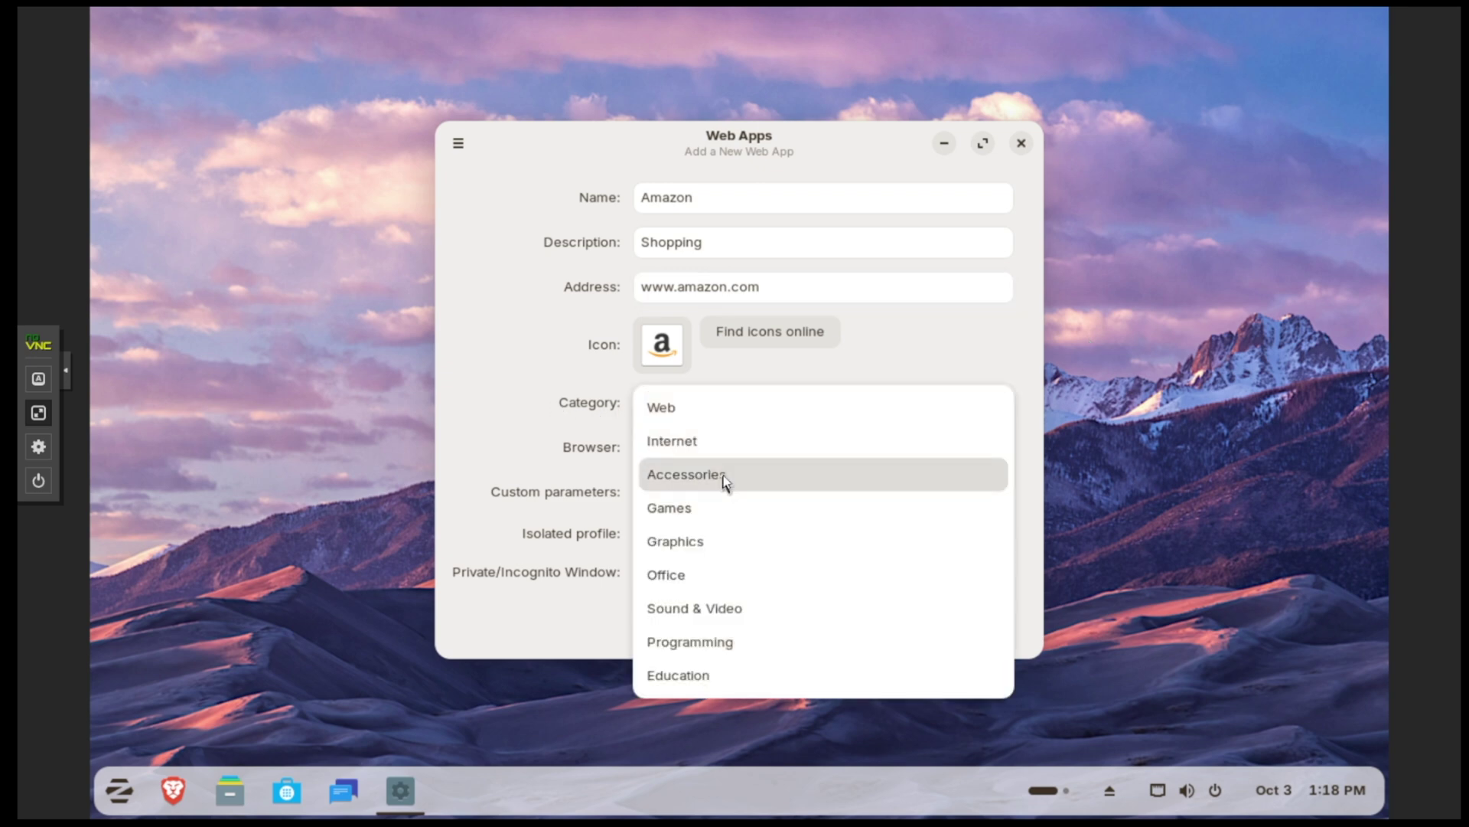
pyautogui.click(534, 459)
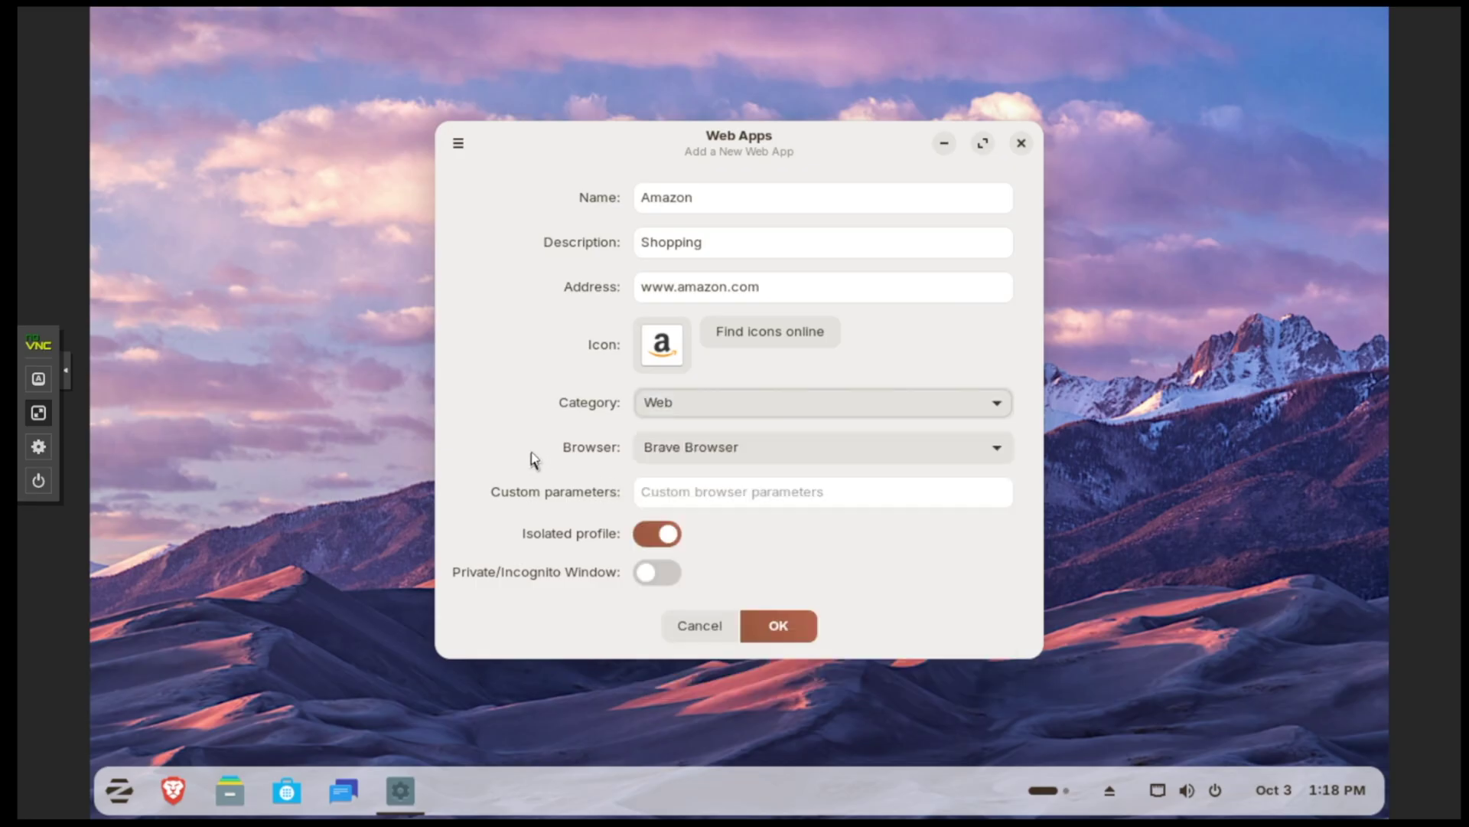
pyautogui.click(806, 457)
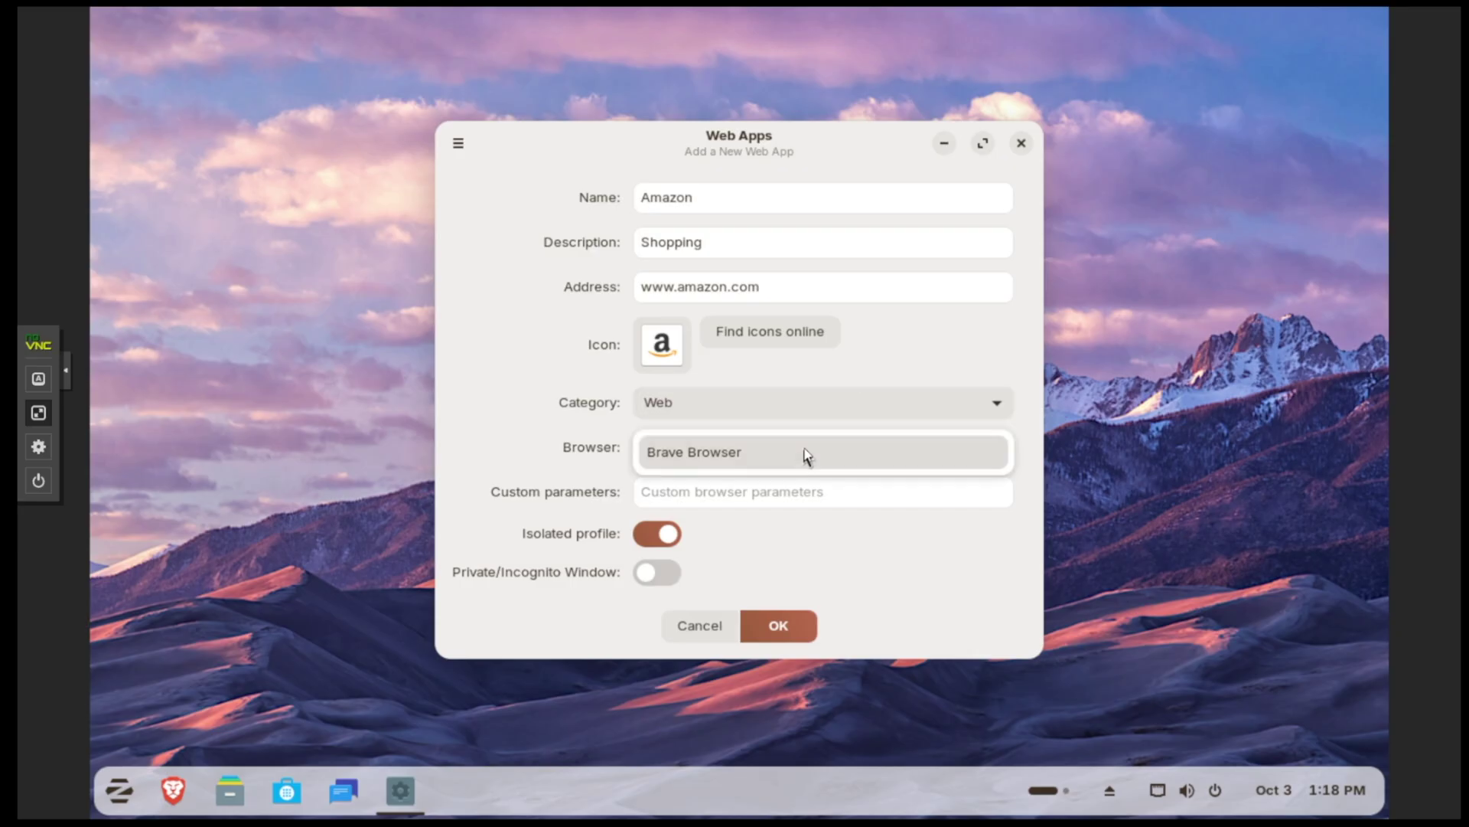
pyautogui.click(567, 448)
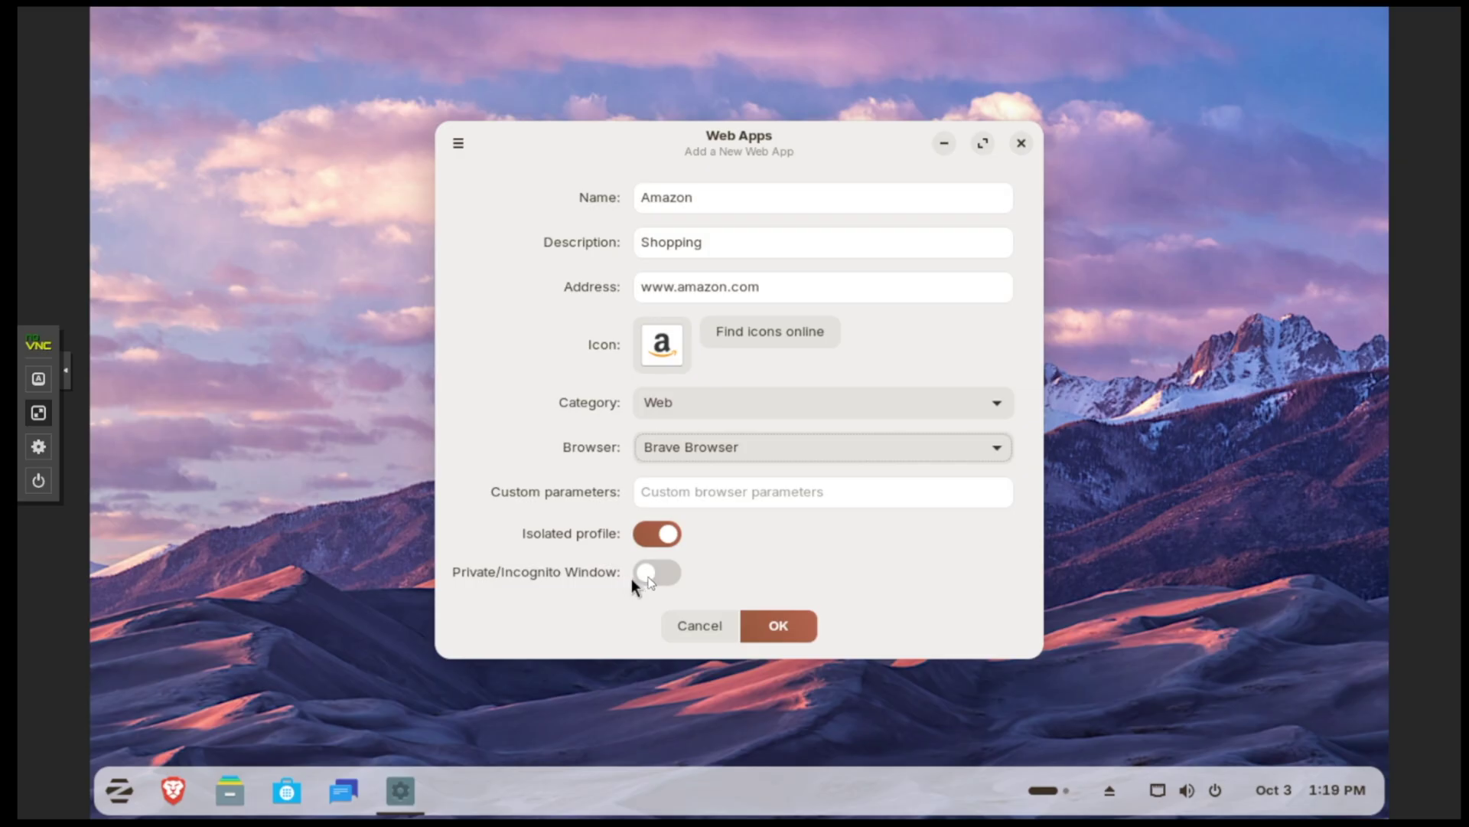
pyautogui.click(675, 578)
pyautogui.click(777, 628)
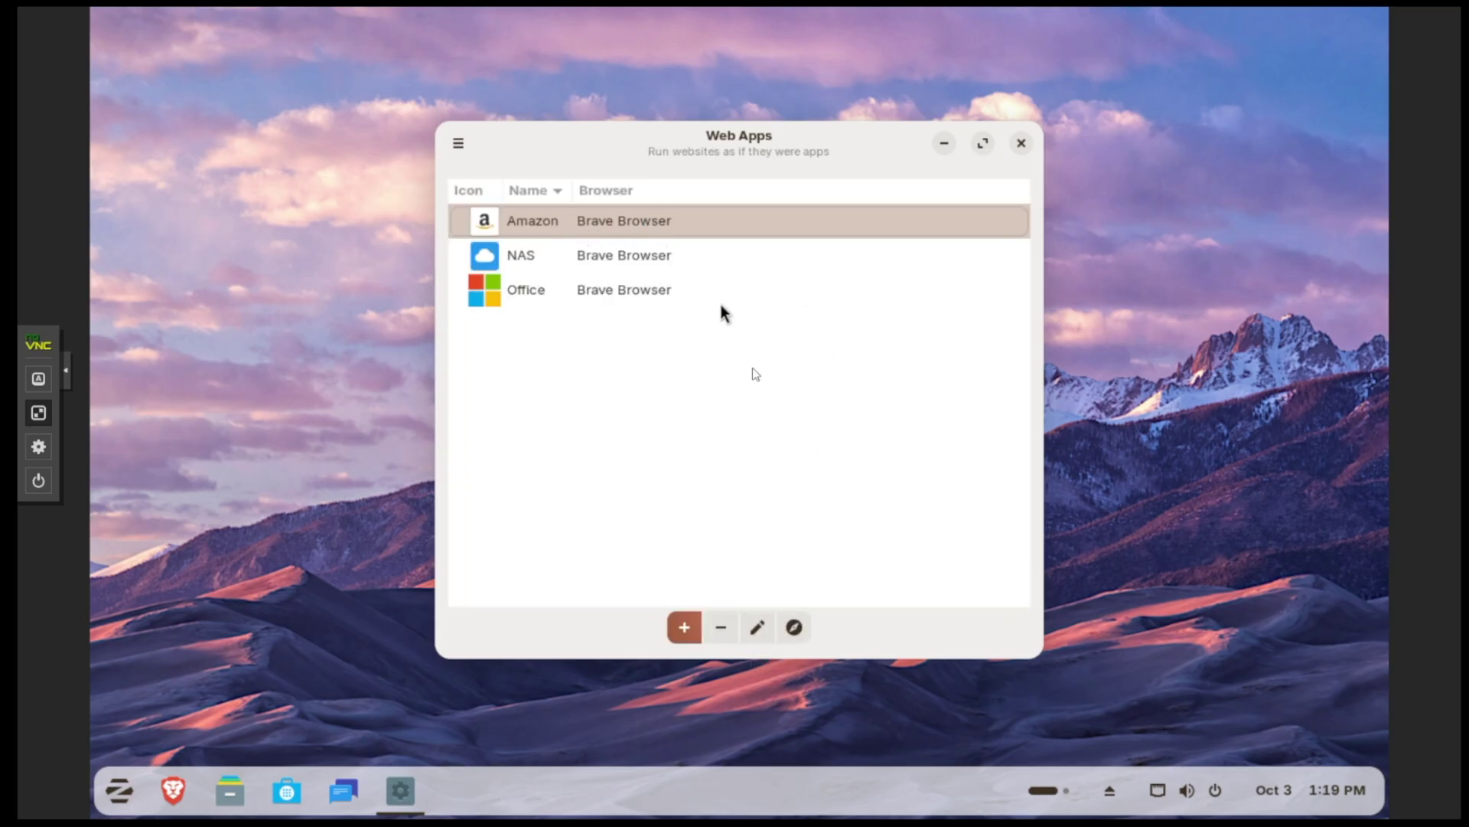
# - Launch the Amazon web app to view amazon.com in its own window, then close it
pyautogui.click(794, 628)
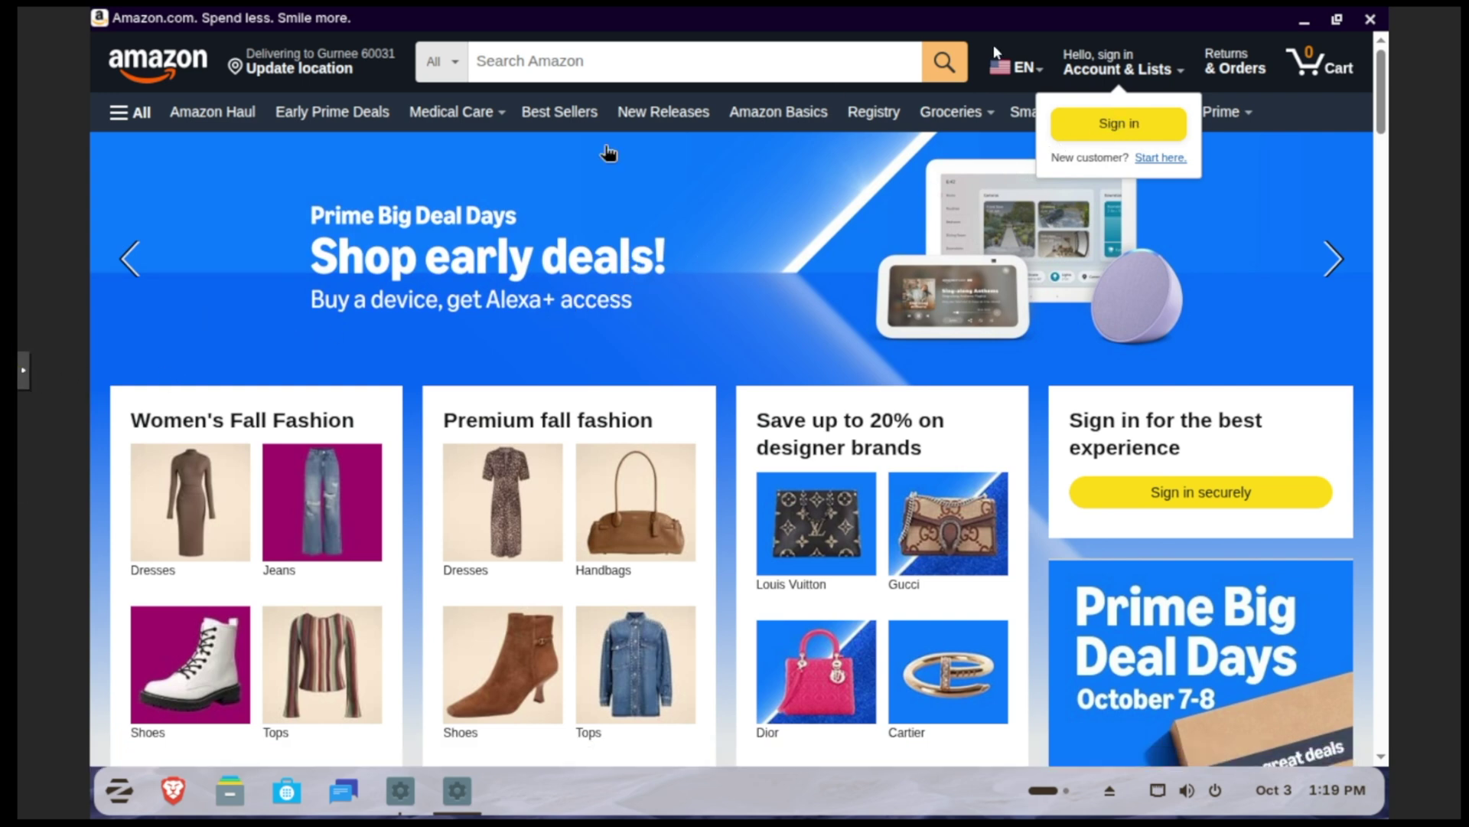
pyautogui.click(1370, 19)
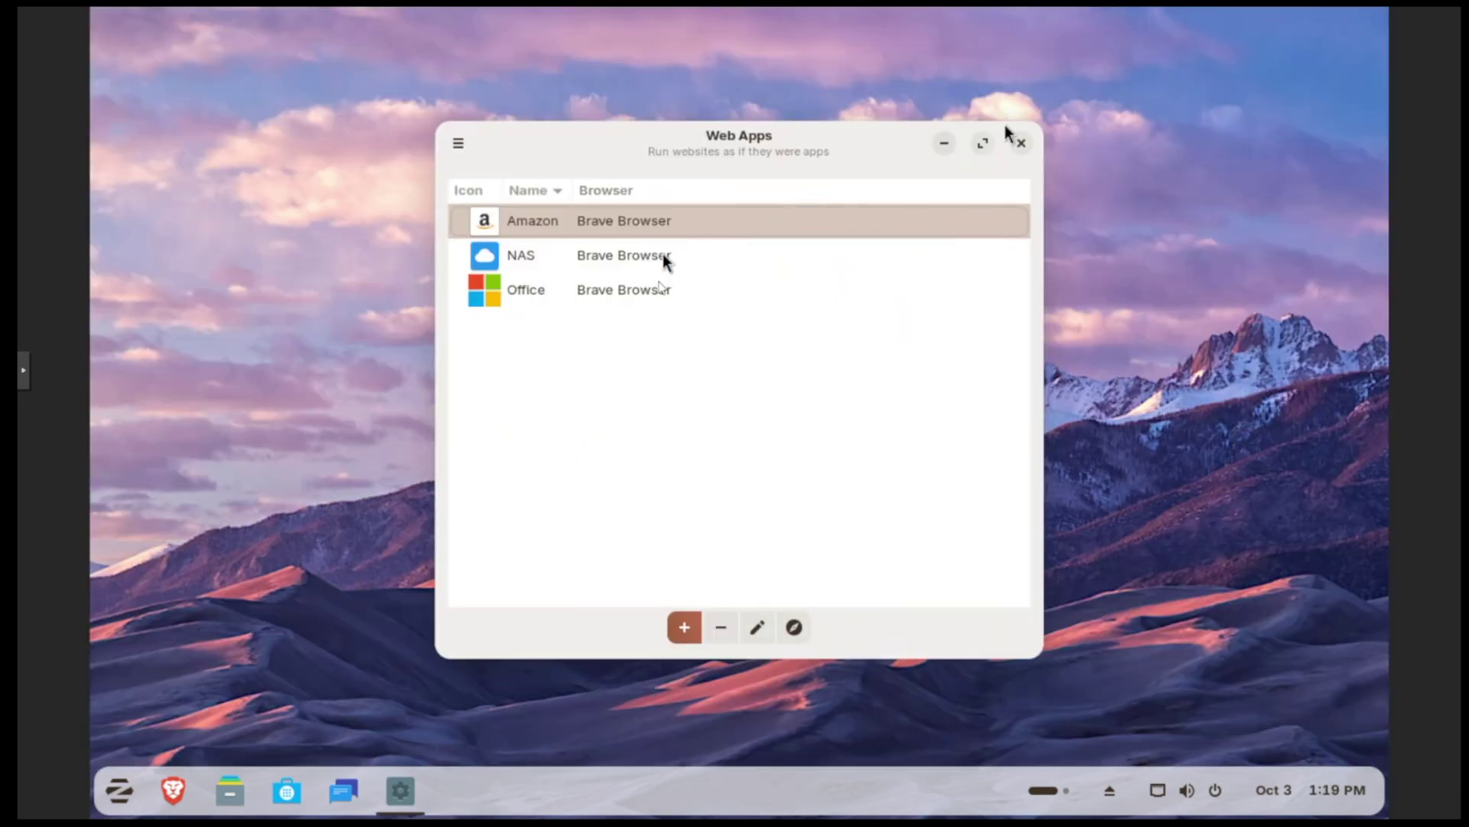
# - Select the NAS, Office and Amazon entries, cancel Amazon's edit form, and press remove
pyautogui.click(611, 256)
pyautogui.click(623, 290)
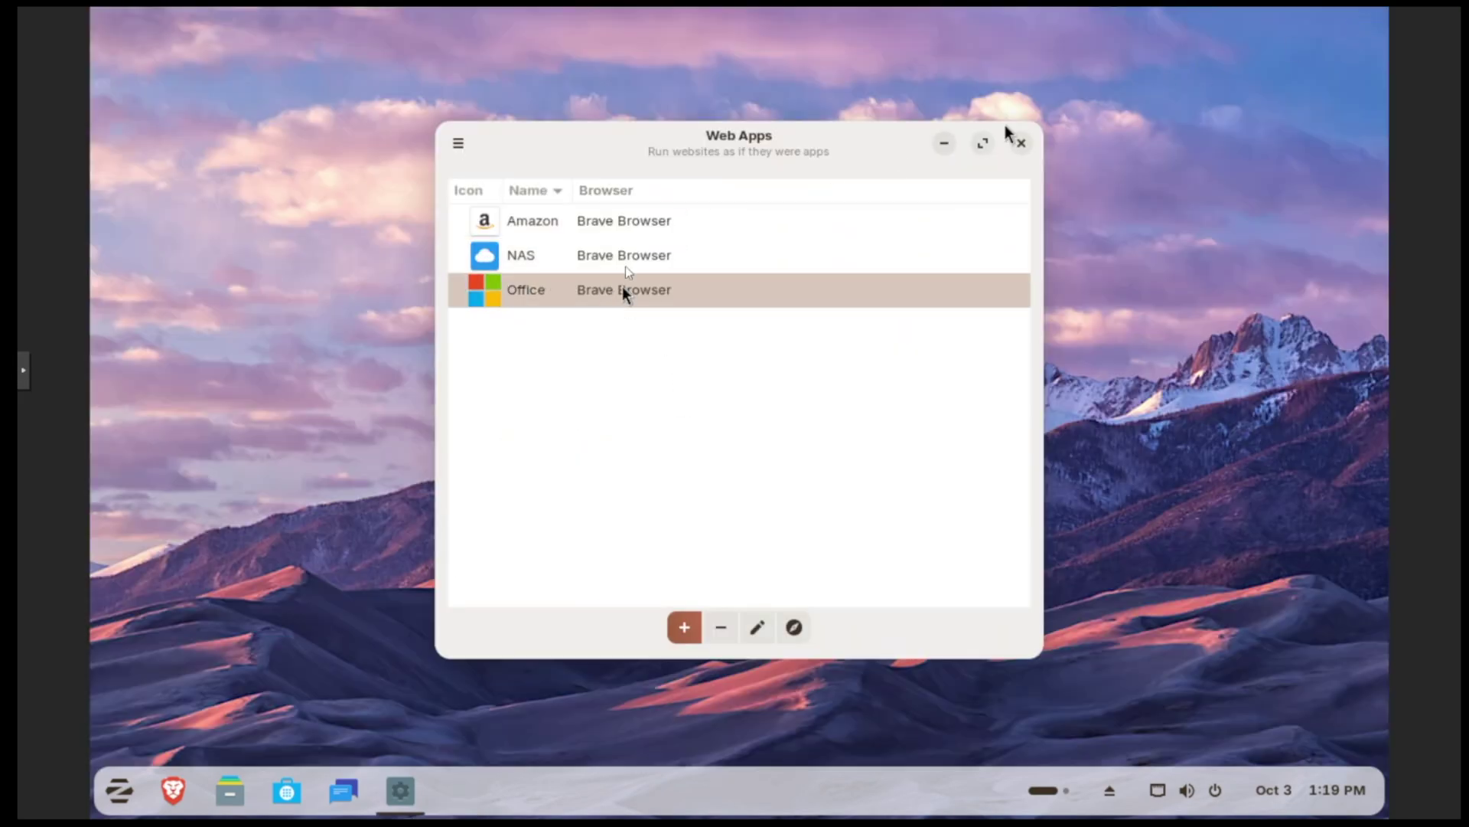
pyautogui.click(501, 222)
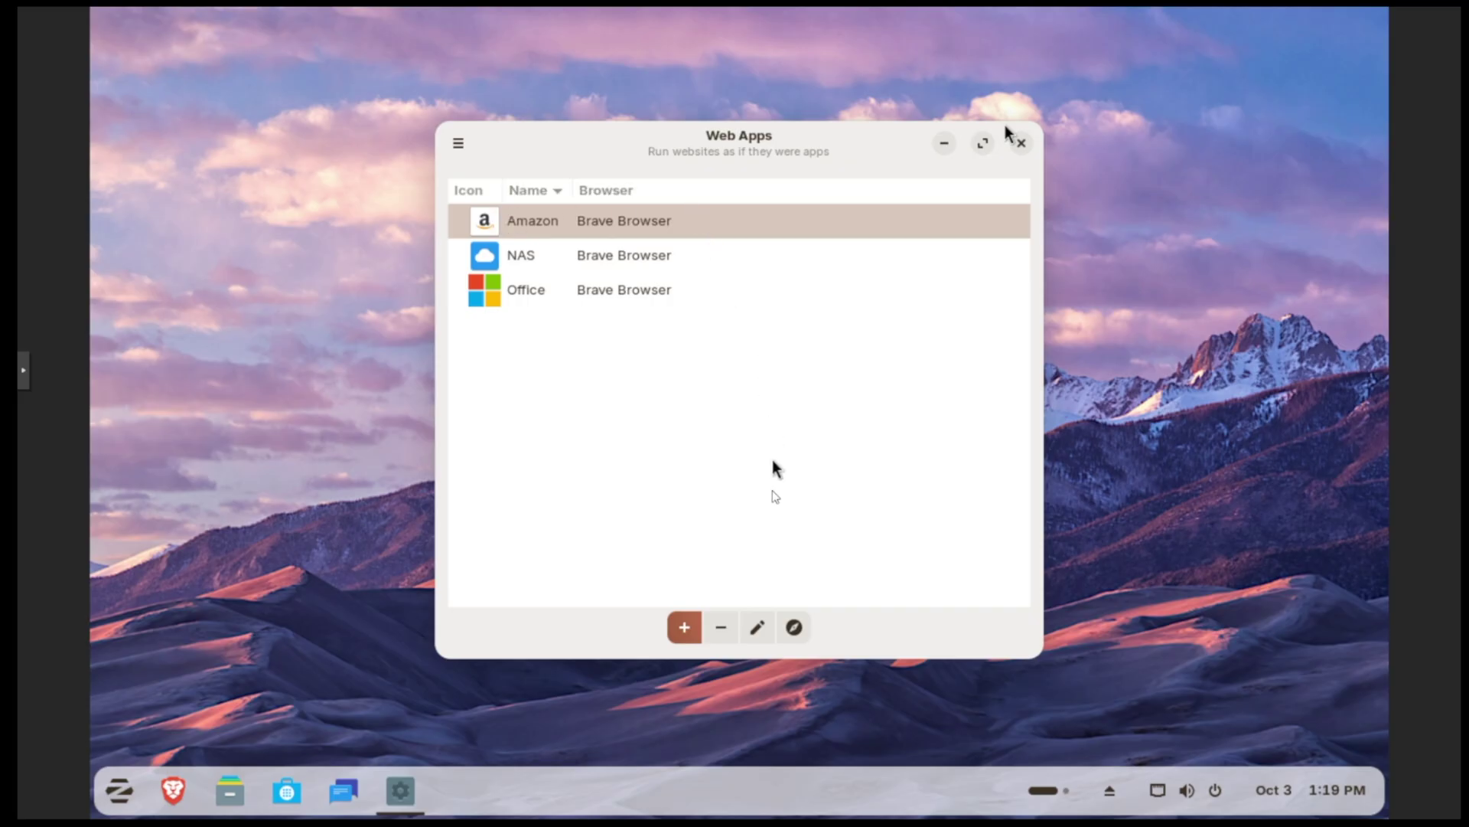
pyautogui.click(756, 629)
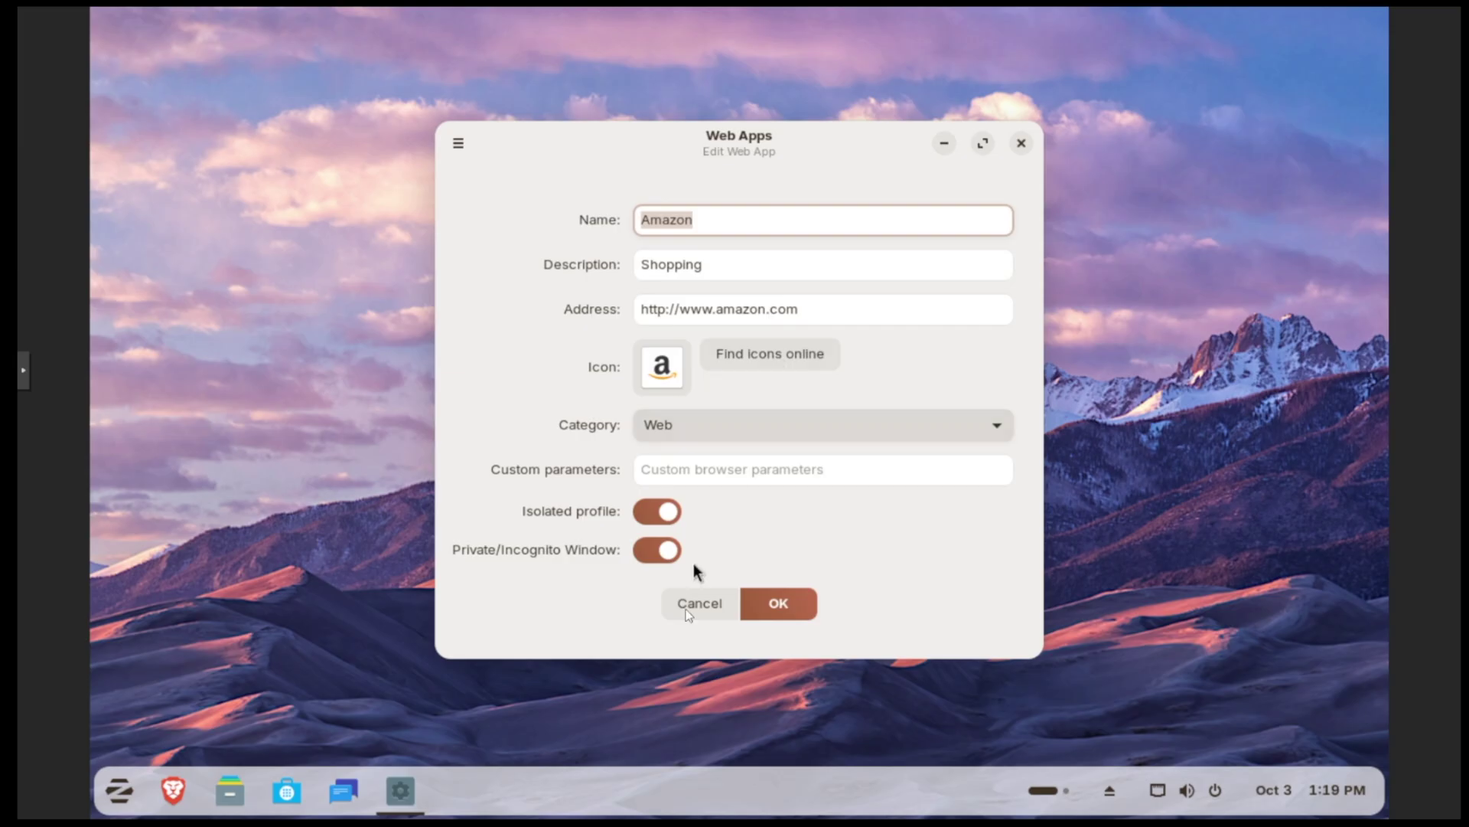
pyautogui.click(688, 607)
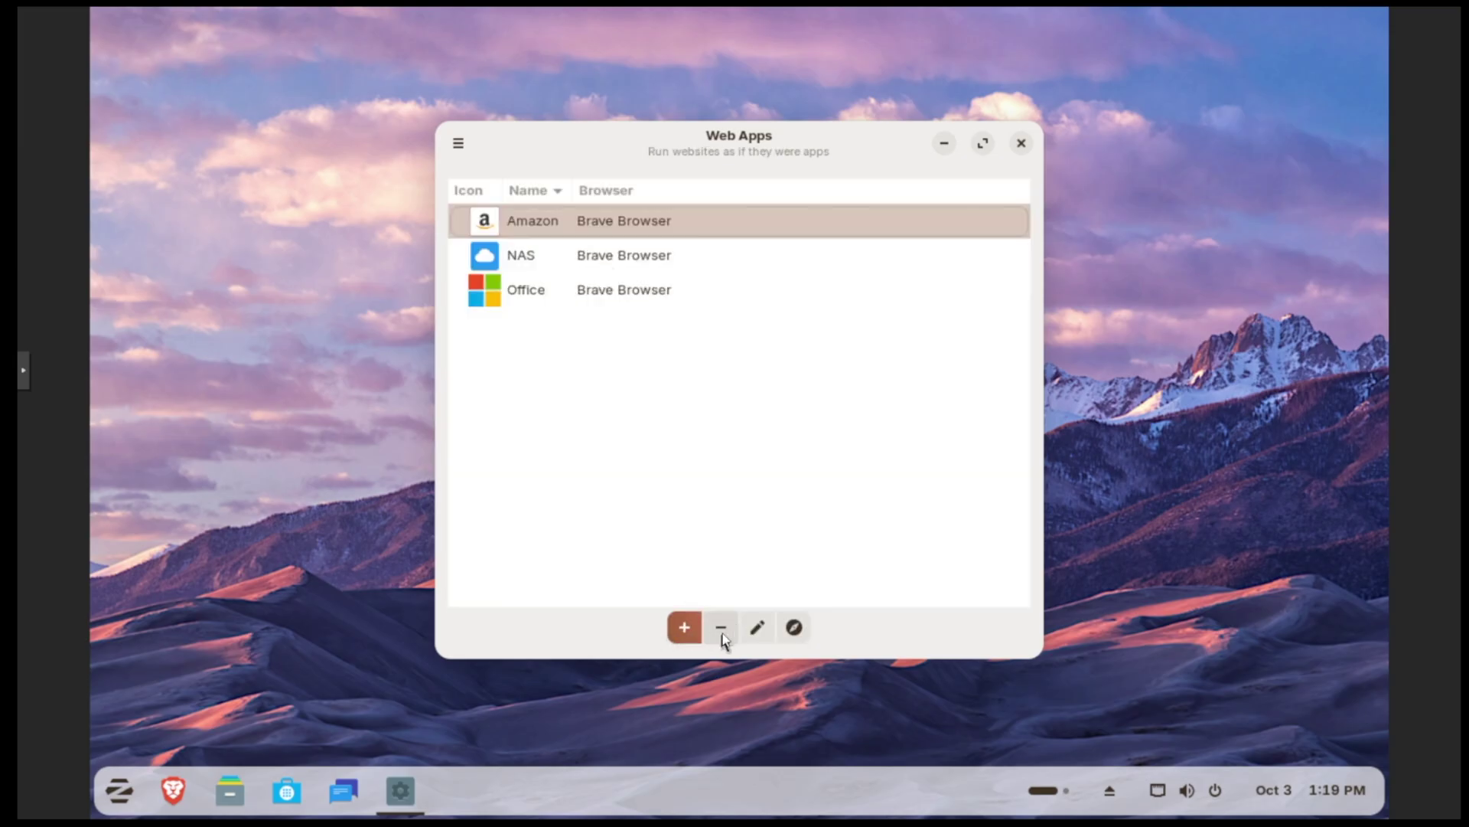
pyautogui.click(721, 629)
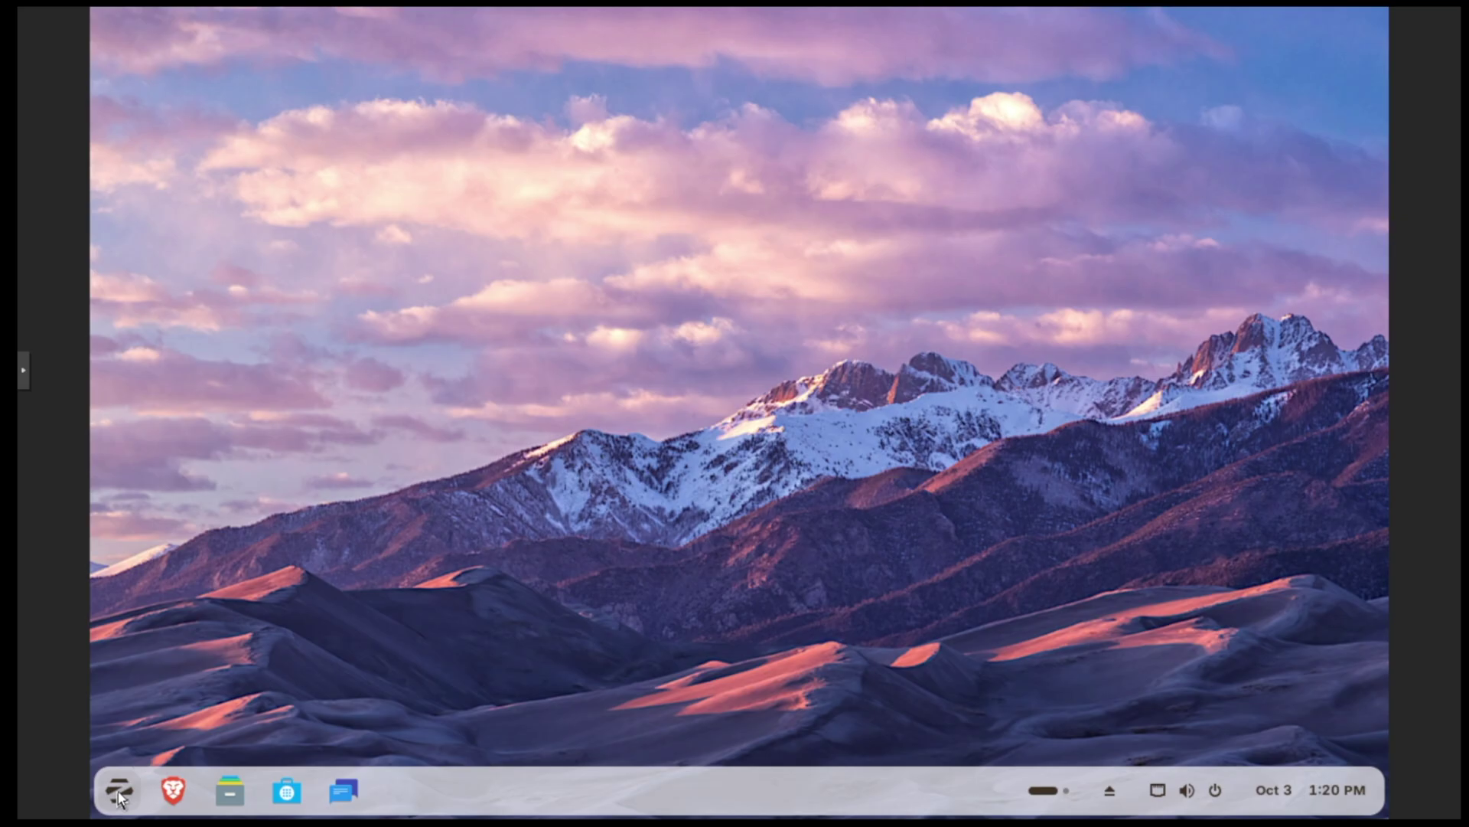
pyautogui.click(119, 792)
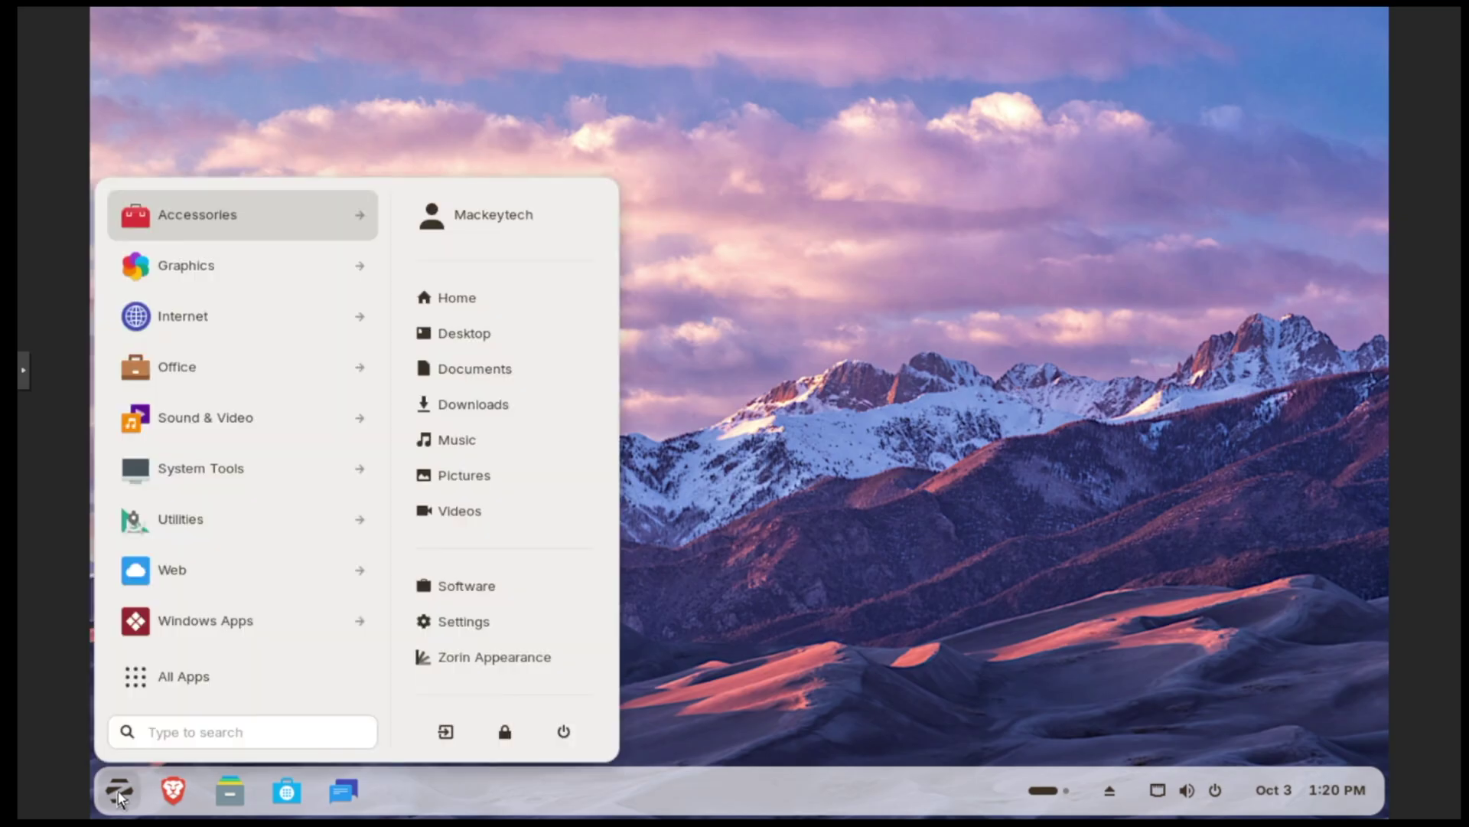
# - Start a Microsoft 365 + OneDrive account under Settings Online Accounts, then view Home in Files
pyautogui.click(118, 793)
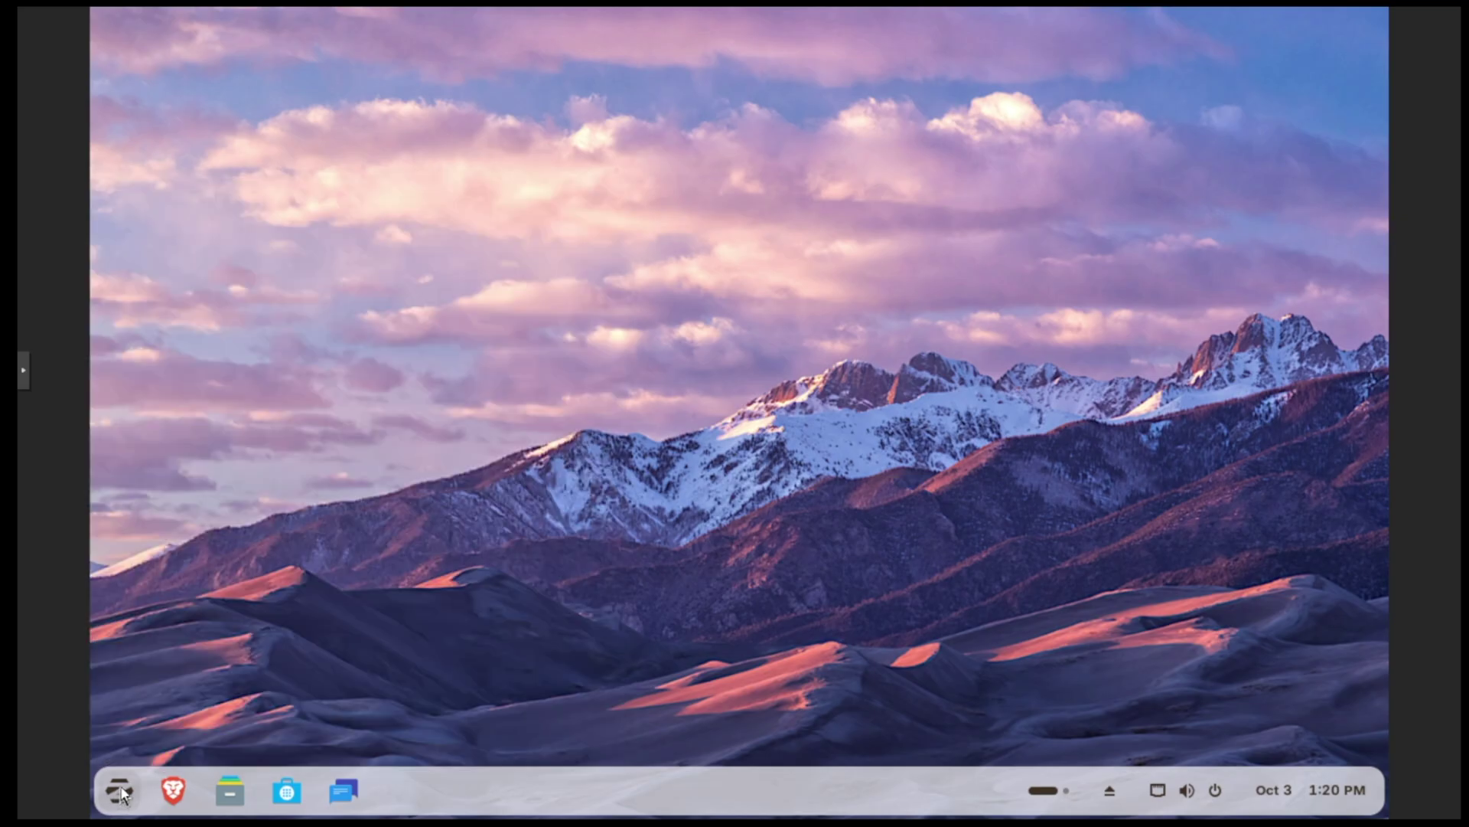
pyautogui.click(119, 793)
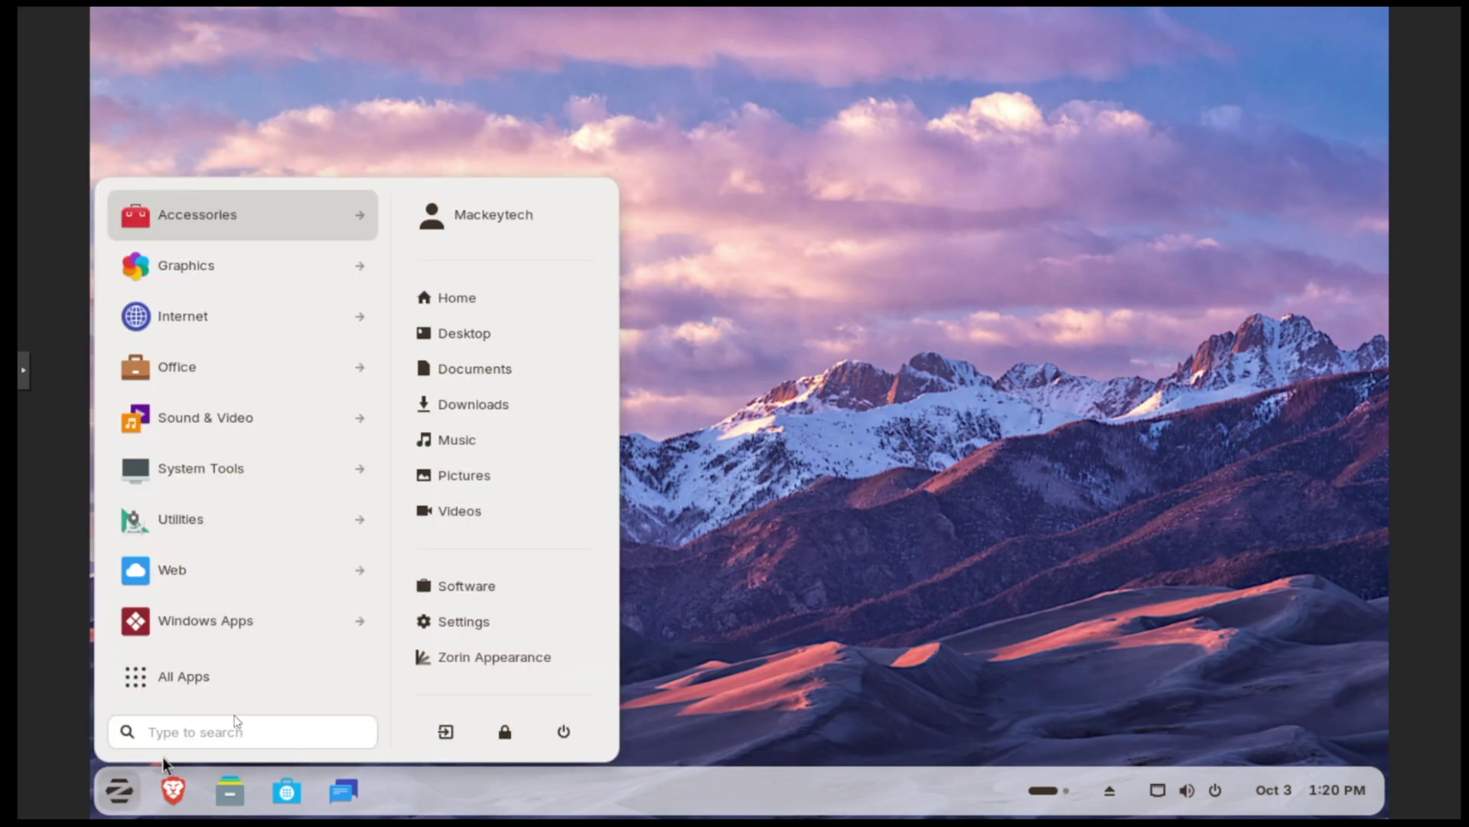
pyautogui.click(503, 621)
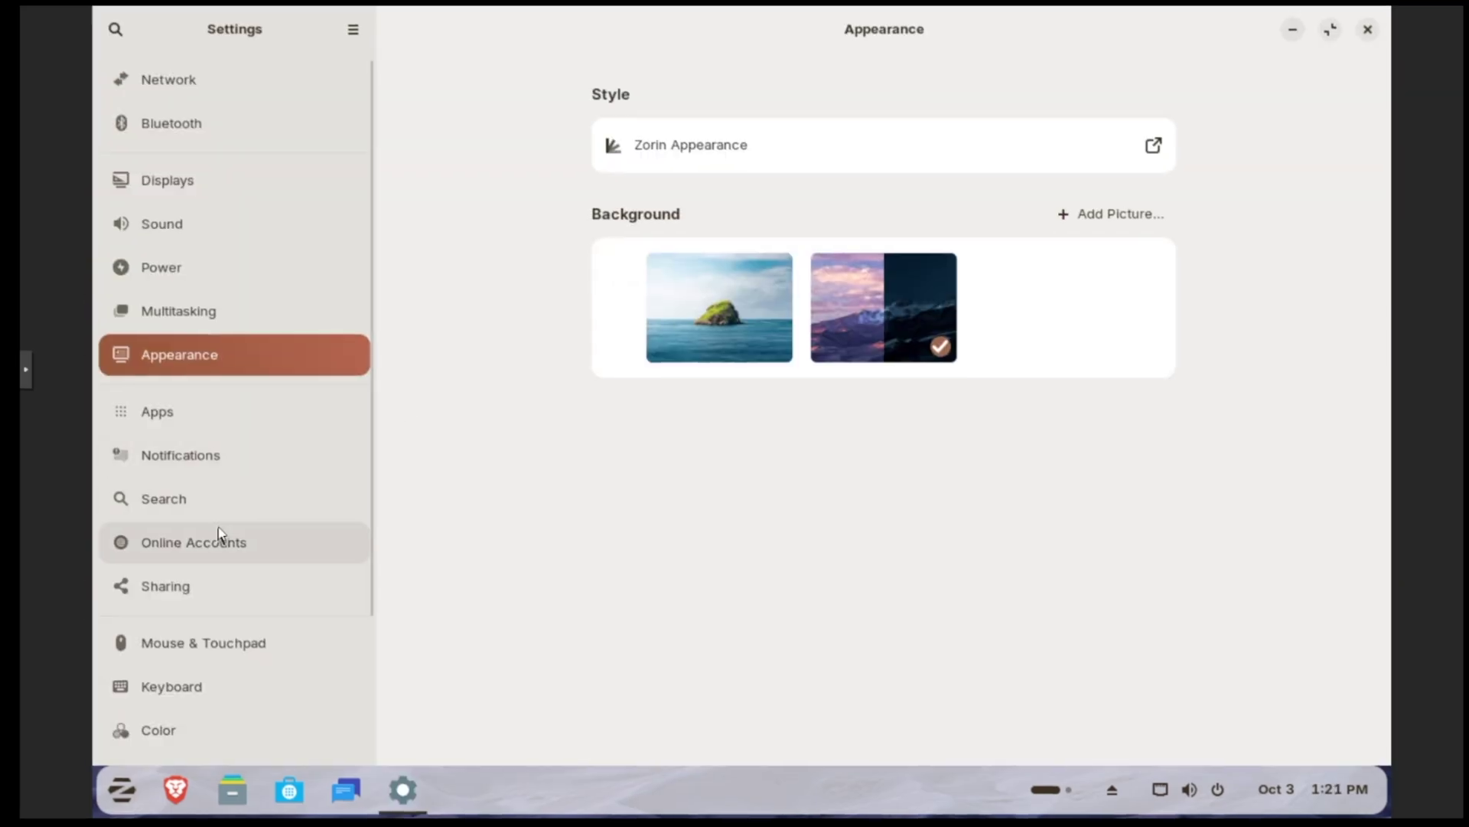
pyautogui.click(218, 535)
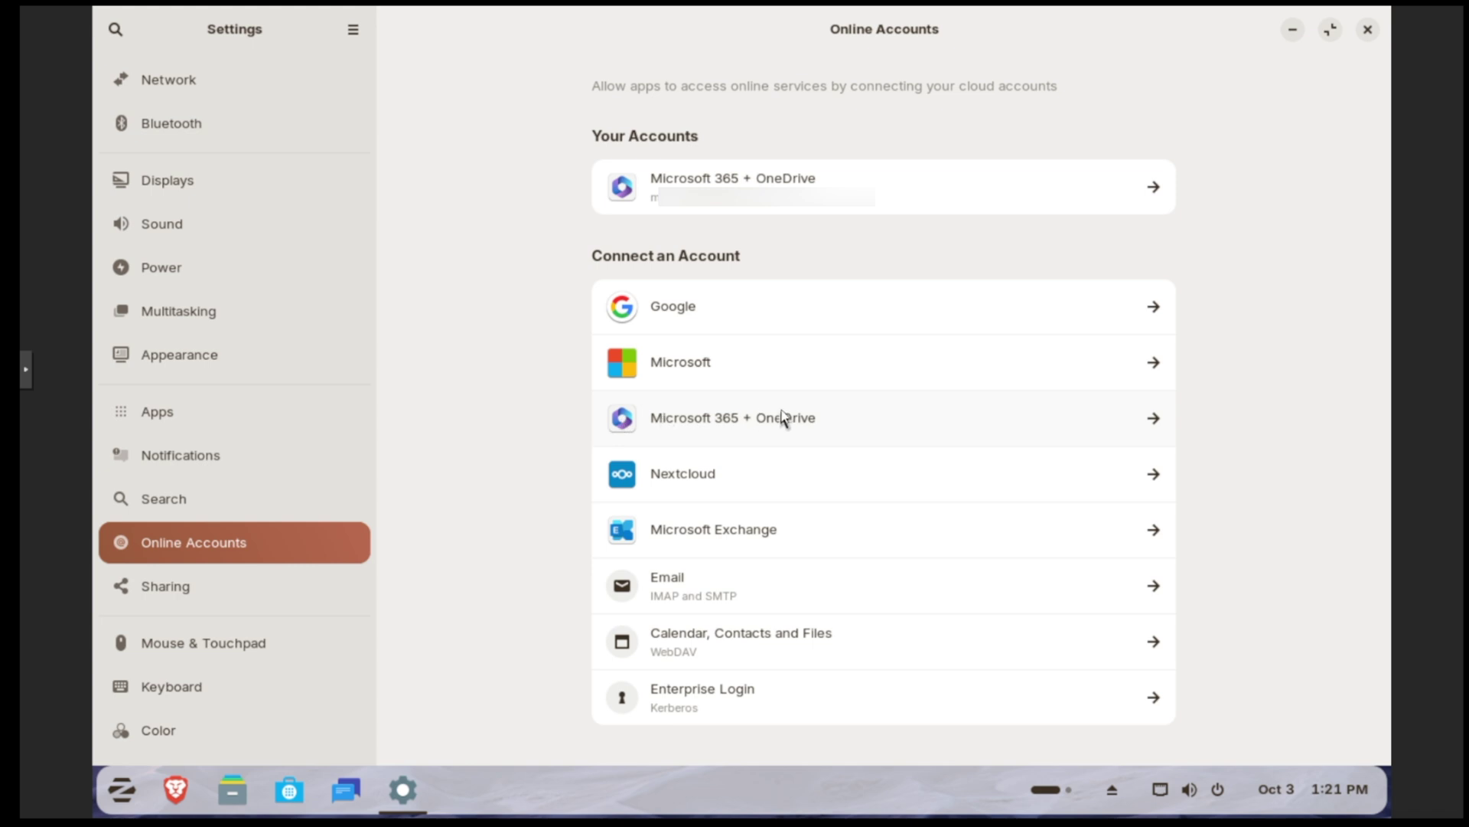
pyautogui.click(806, 438)
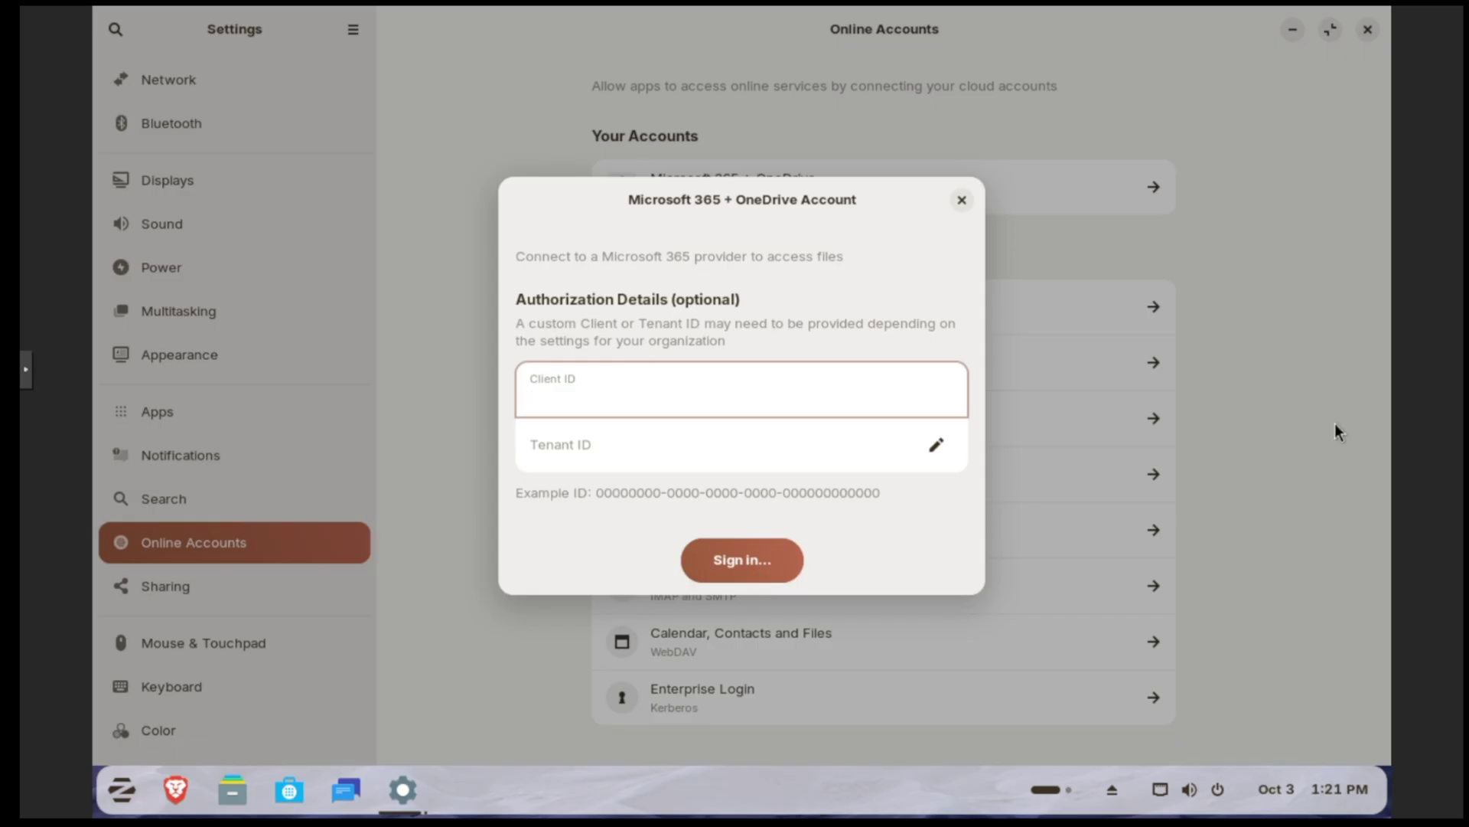
pyautogui.click(232, 796)
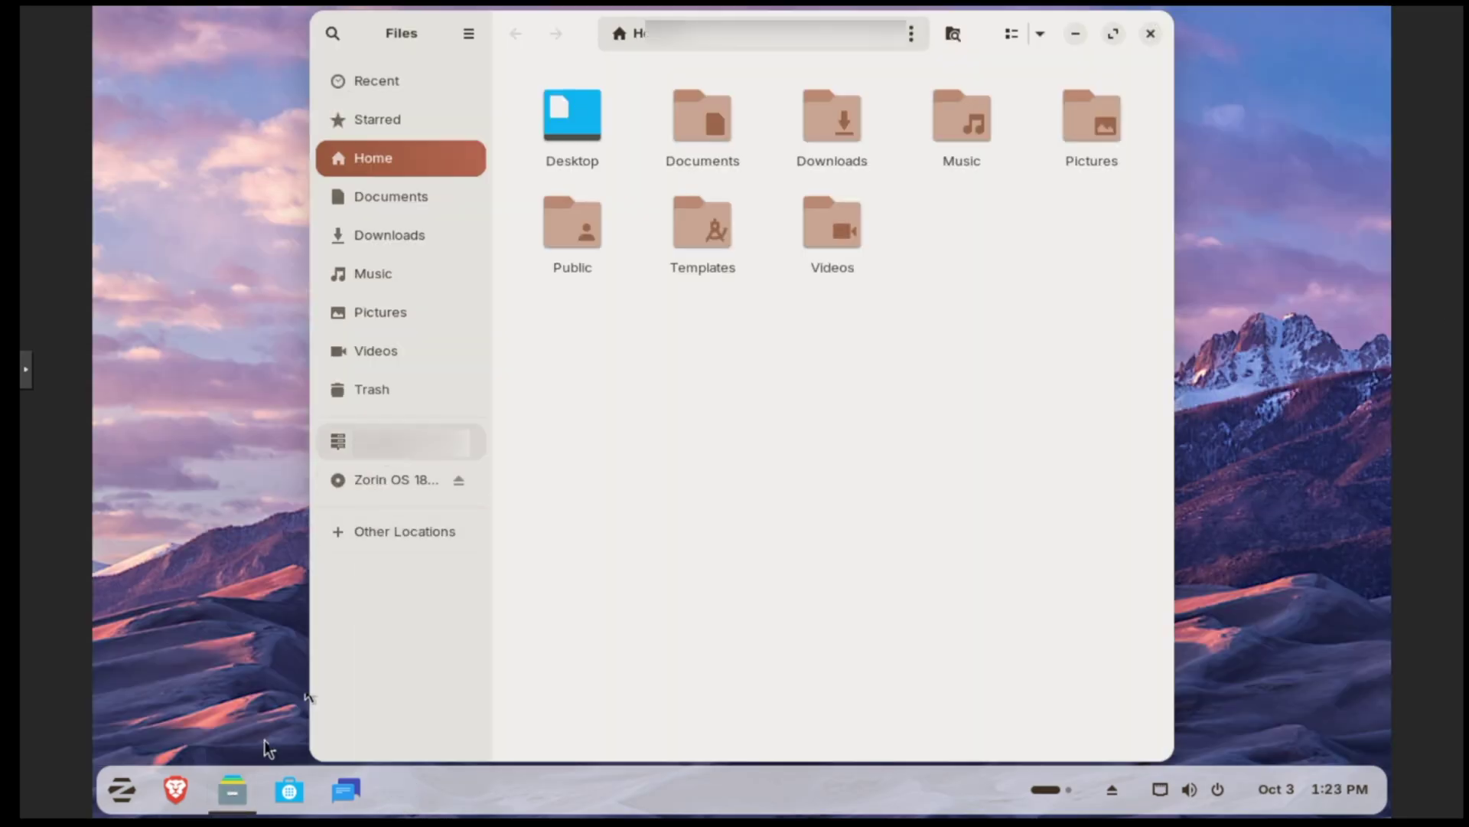
# - Browse the mounted OneDrive storage in Files, select both its folders, then close the window
pyautogui.click(405, 442)
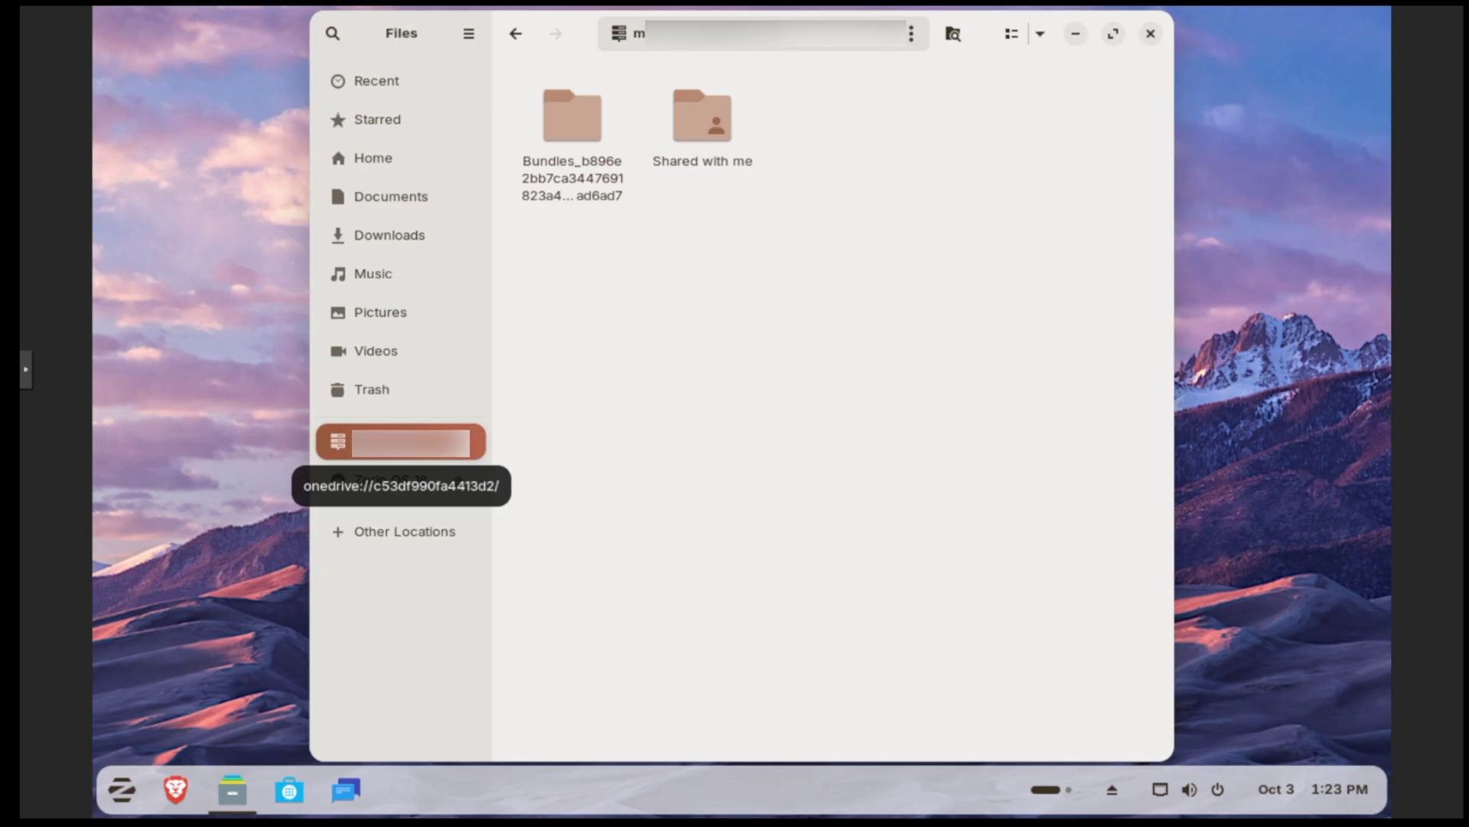
pyautogui.moveTo(822, 191); pyautogui.dragTo(577, 90)
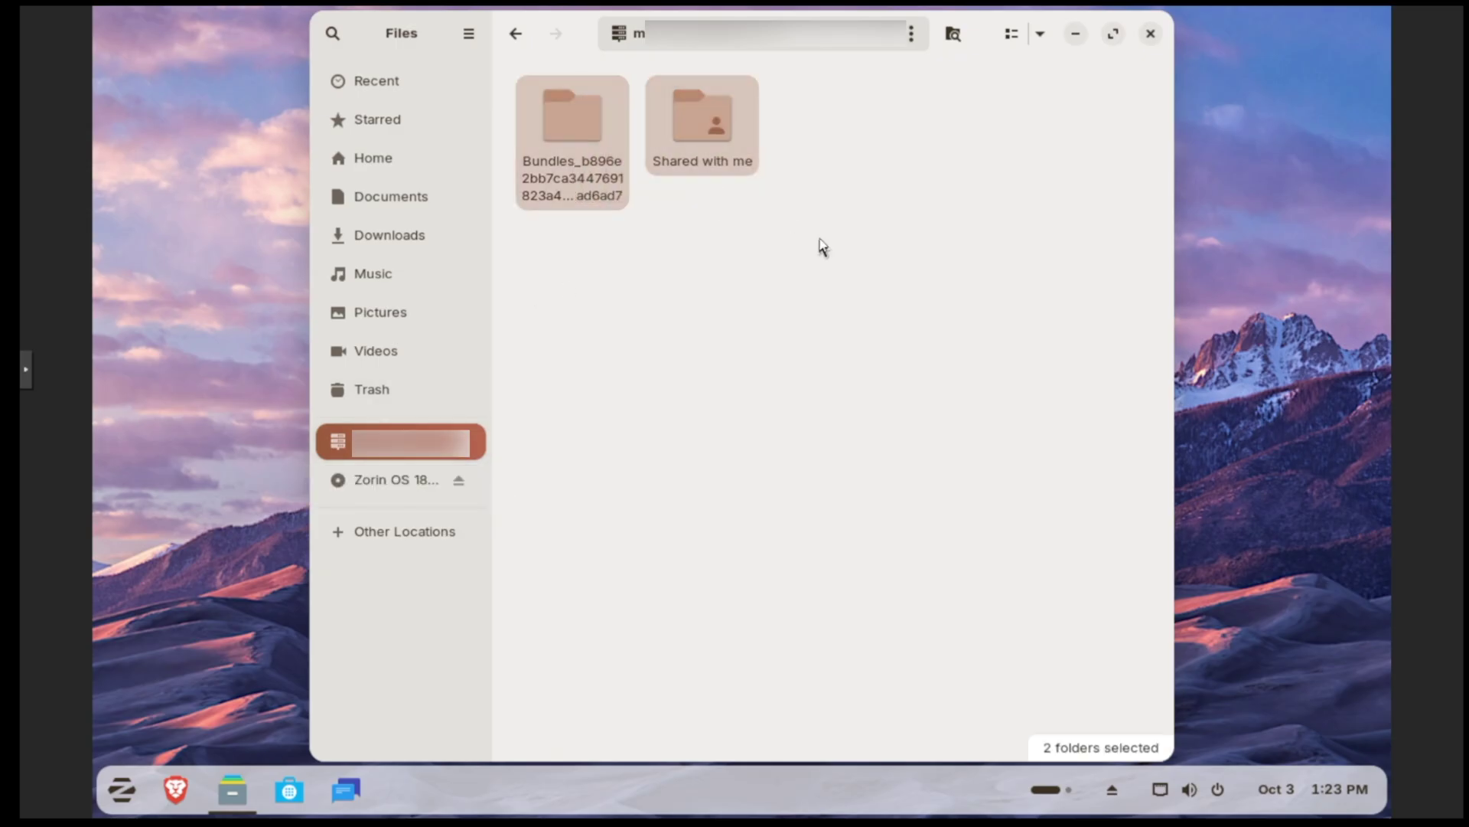
pyautogui.hotkey('ctrl', 'w')
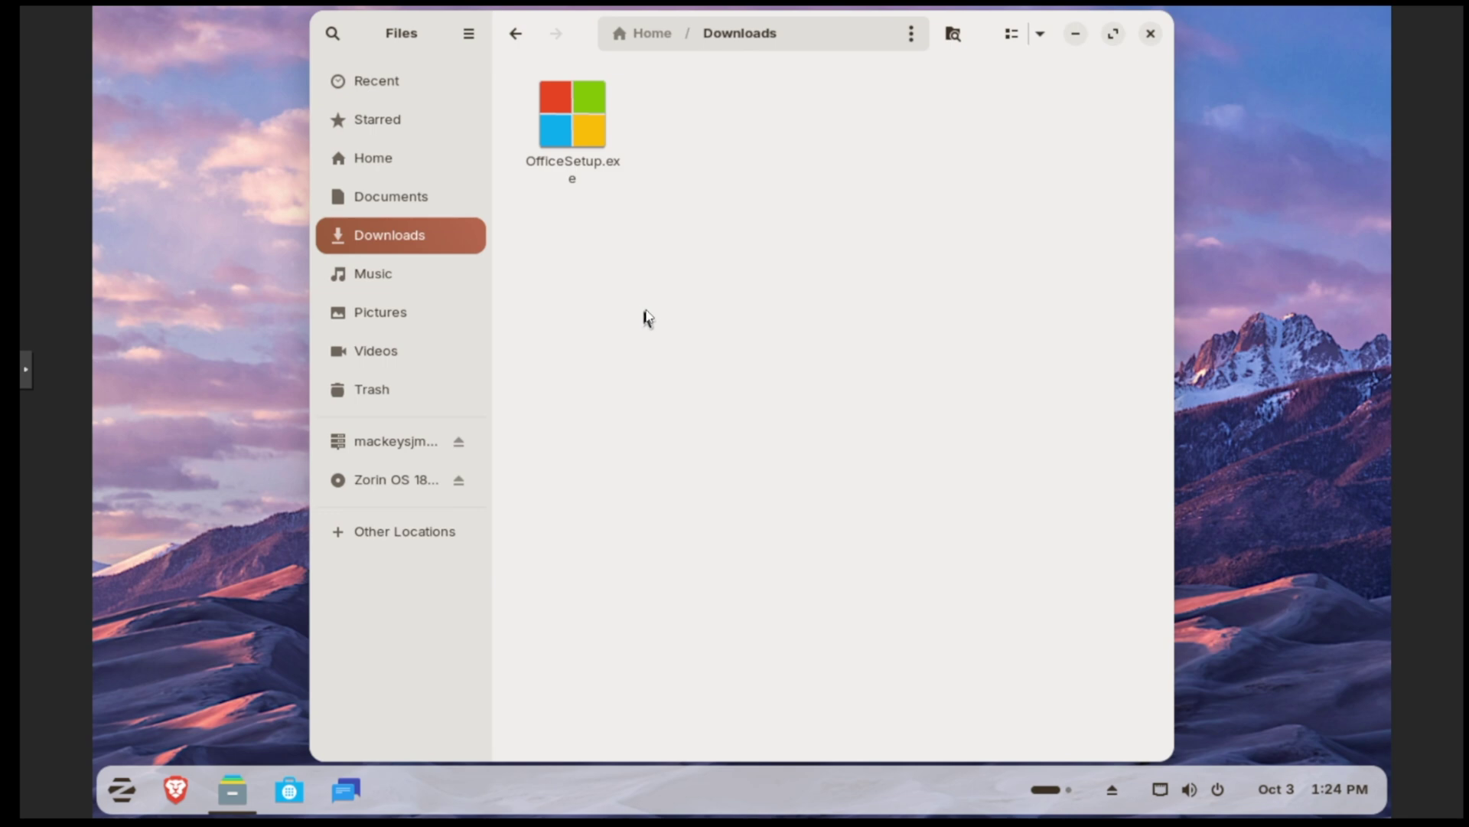
# - Run OfficeSetup.exe anyway despite the unknown Windows app warning, then dismiss the applications menu
pyautogui.click(580, 116)
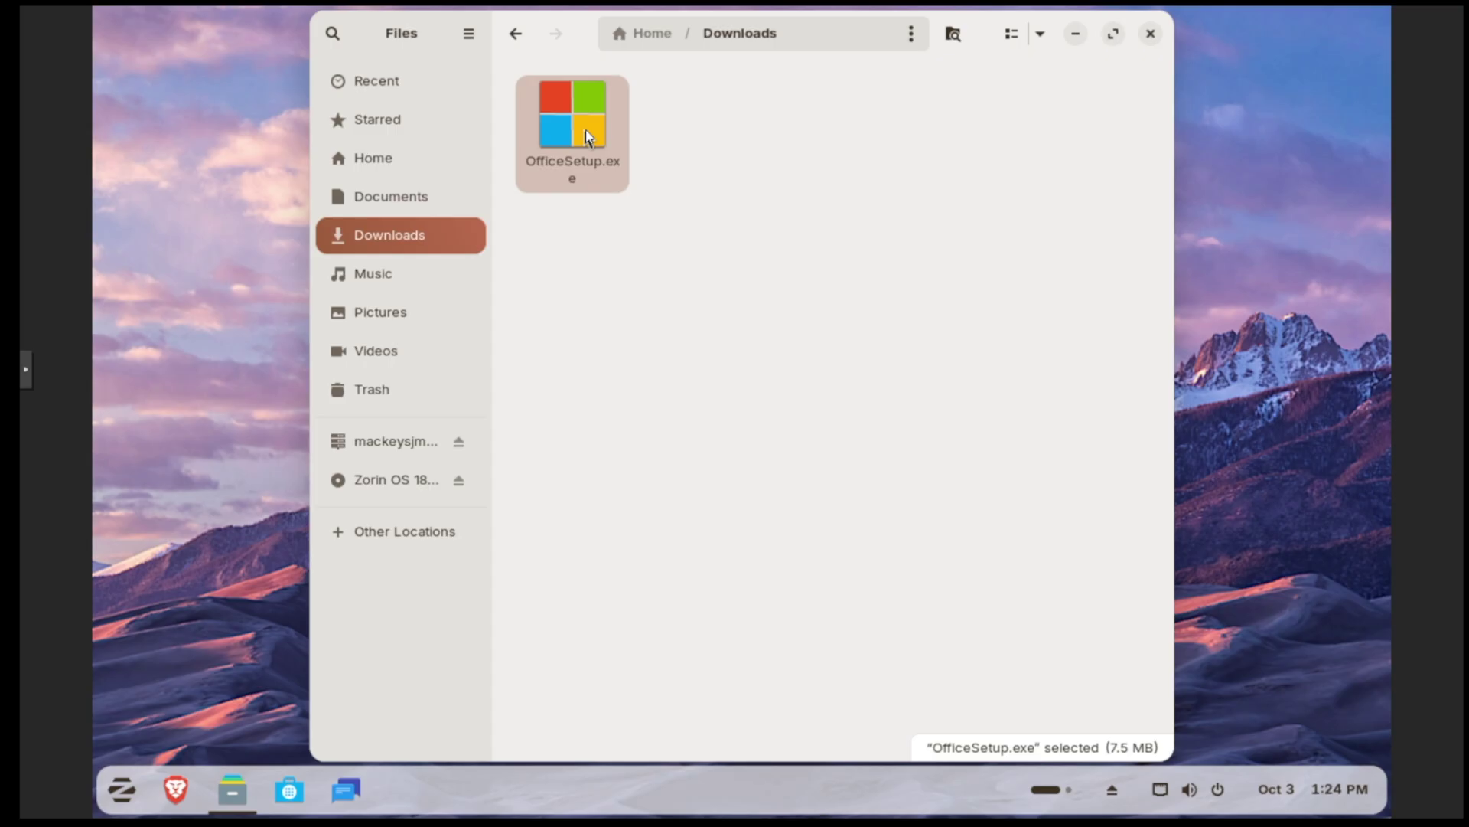
pyautogui.doubleClick(587, 136)
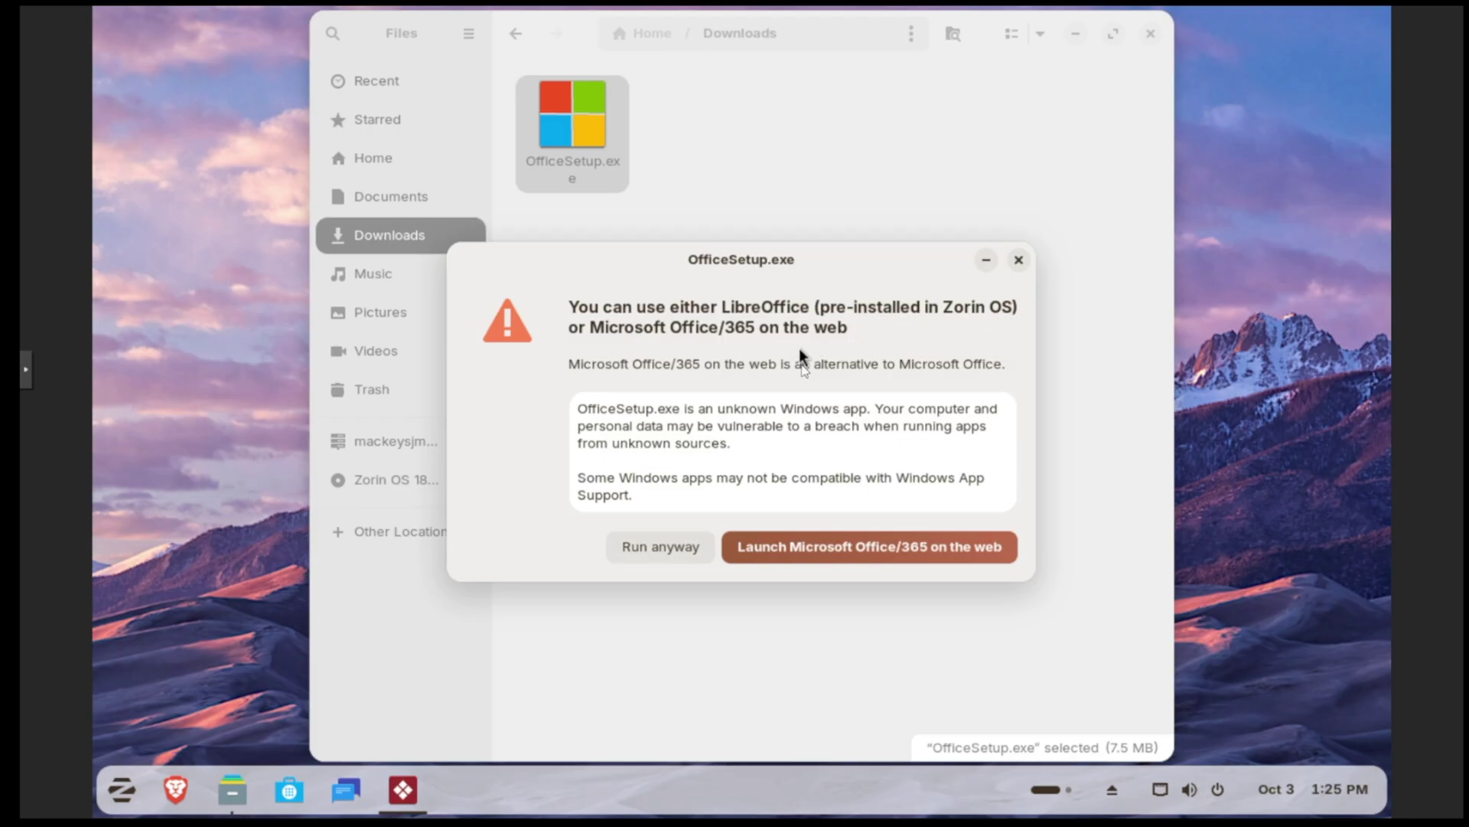
pyautogui.click(662, 549)
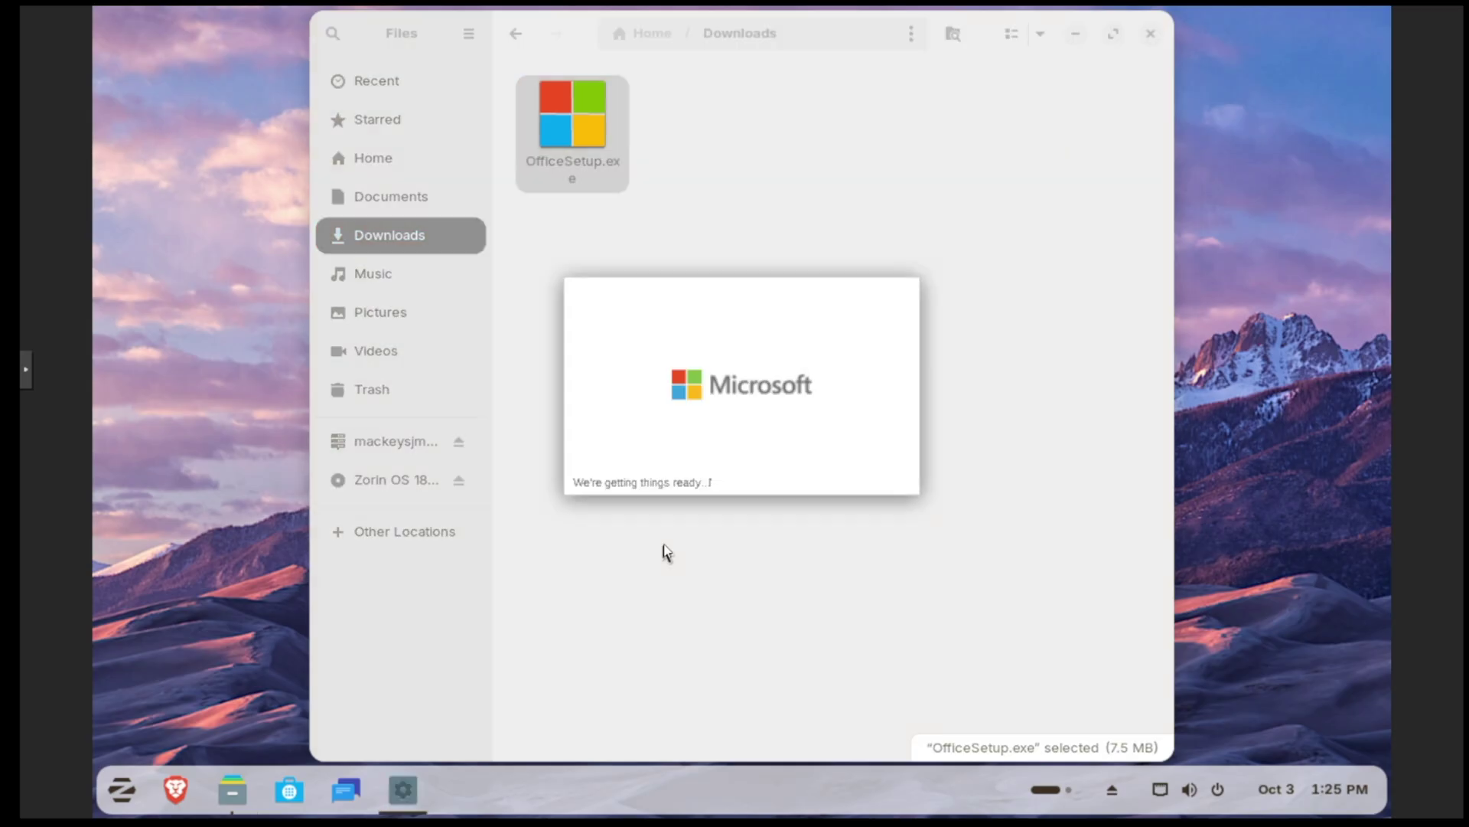
pyautogui.press('super')
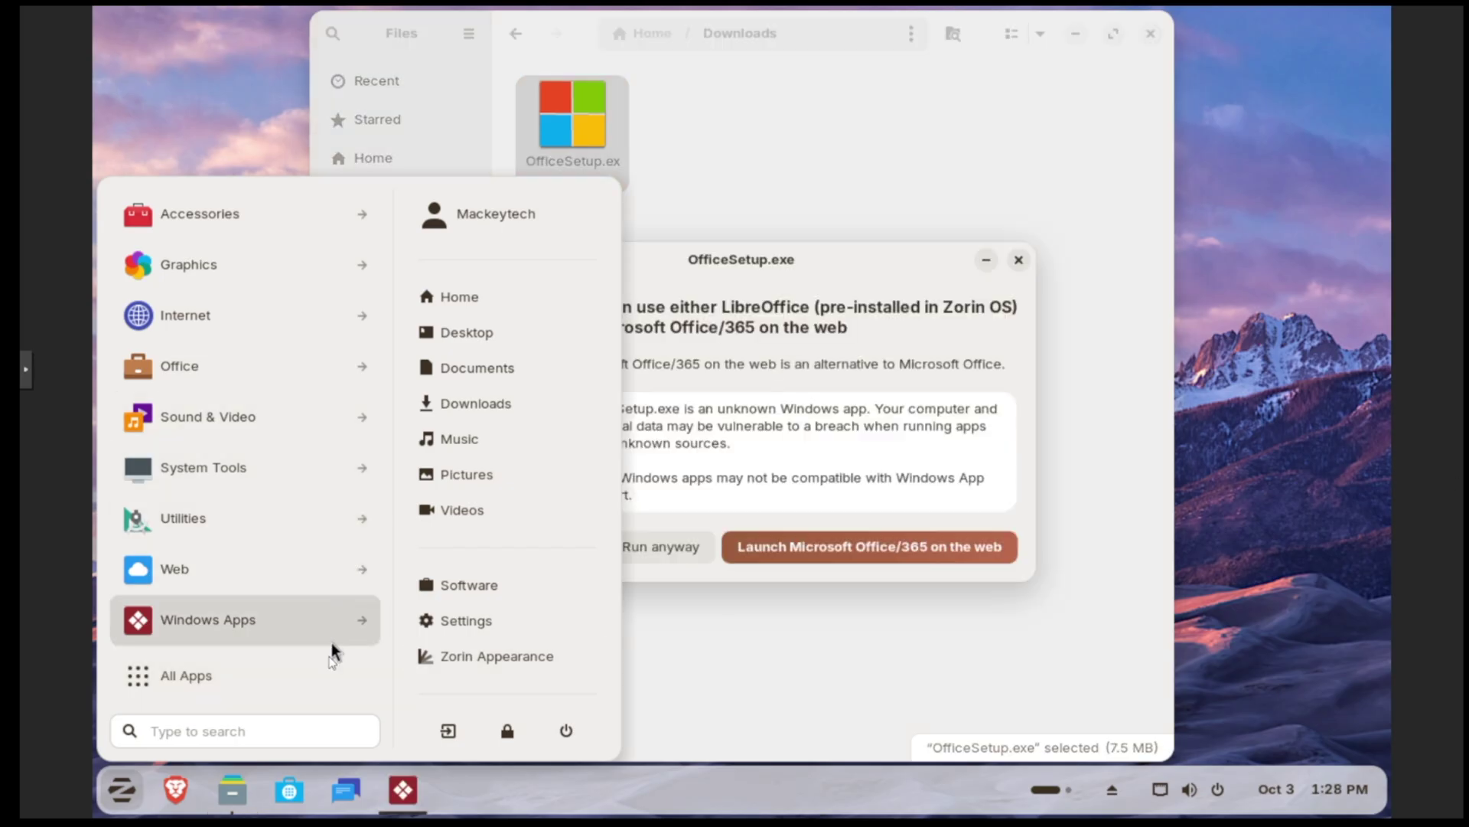
pyautogui.click(477, 624)
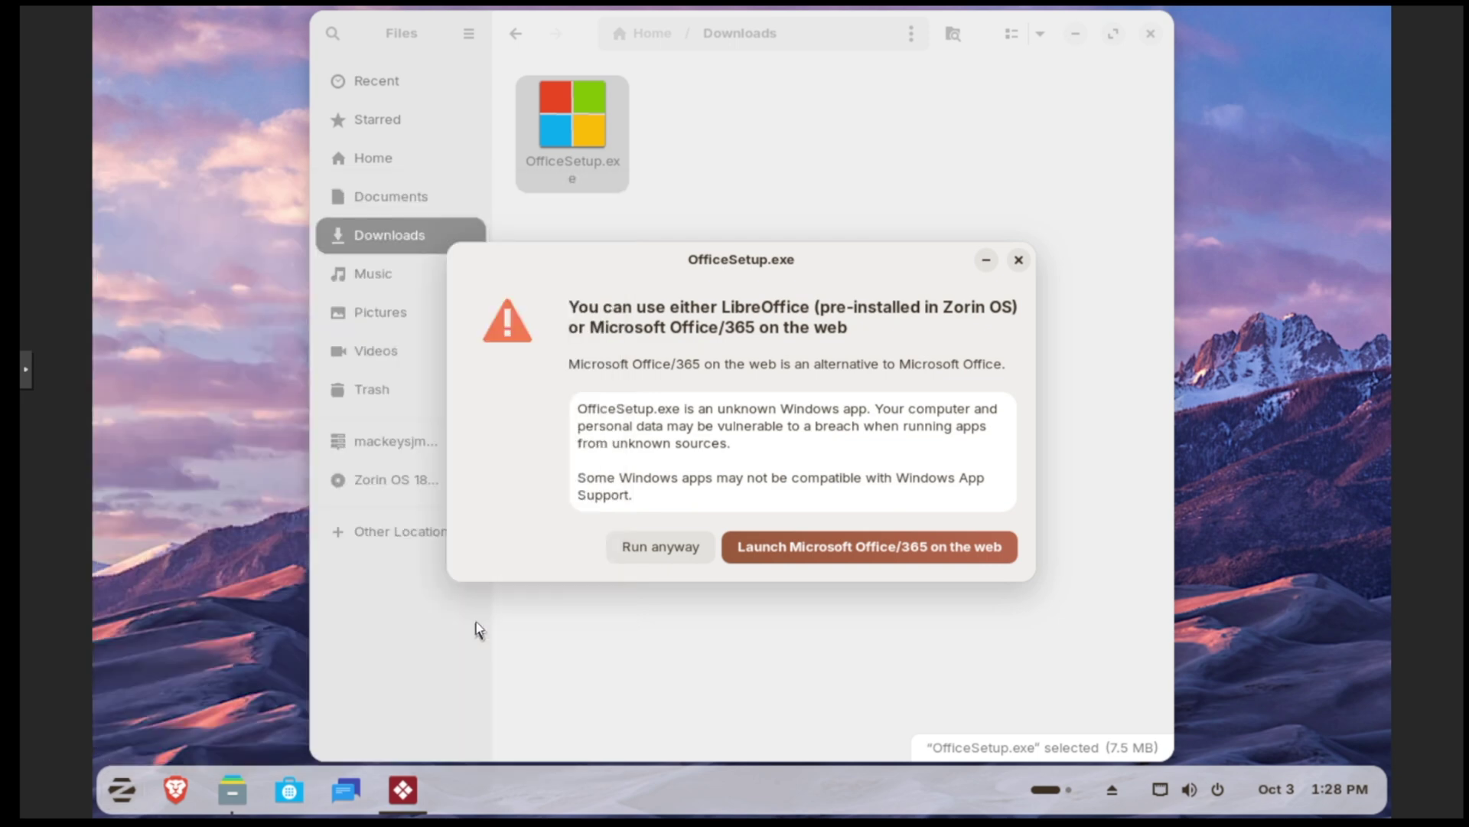